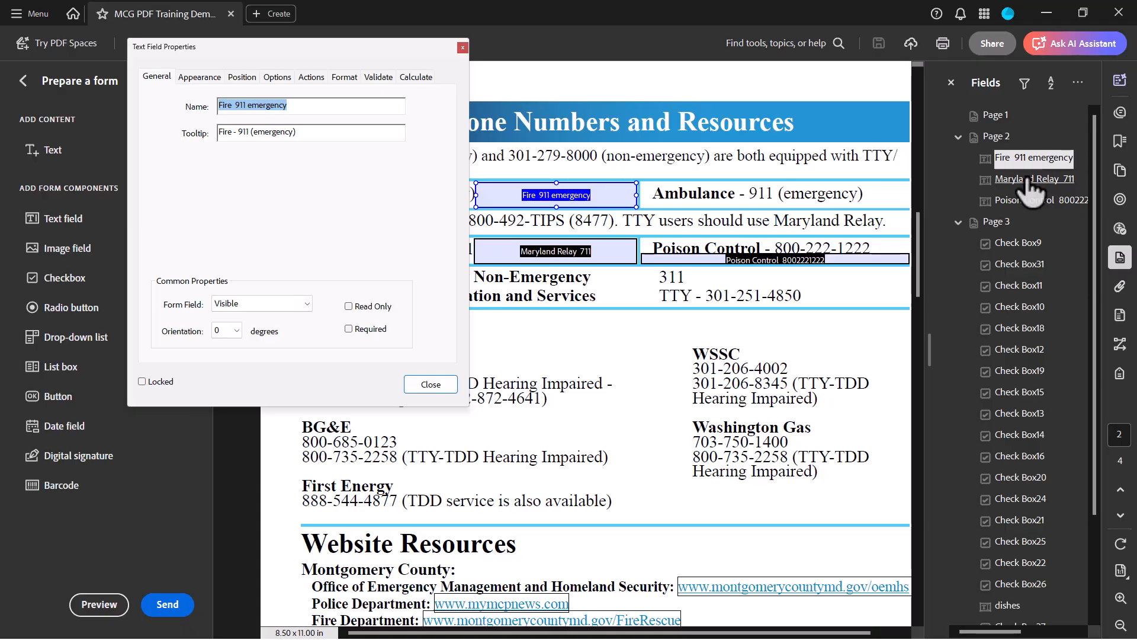
# Review the tooltips of the Maryland Relay and Poison Control text fields and of Check Box9, Check Box31 and Check Box11 against their page labels
pyautogui.click(1028, 181)
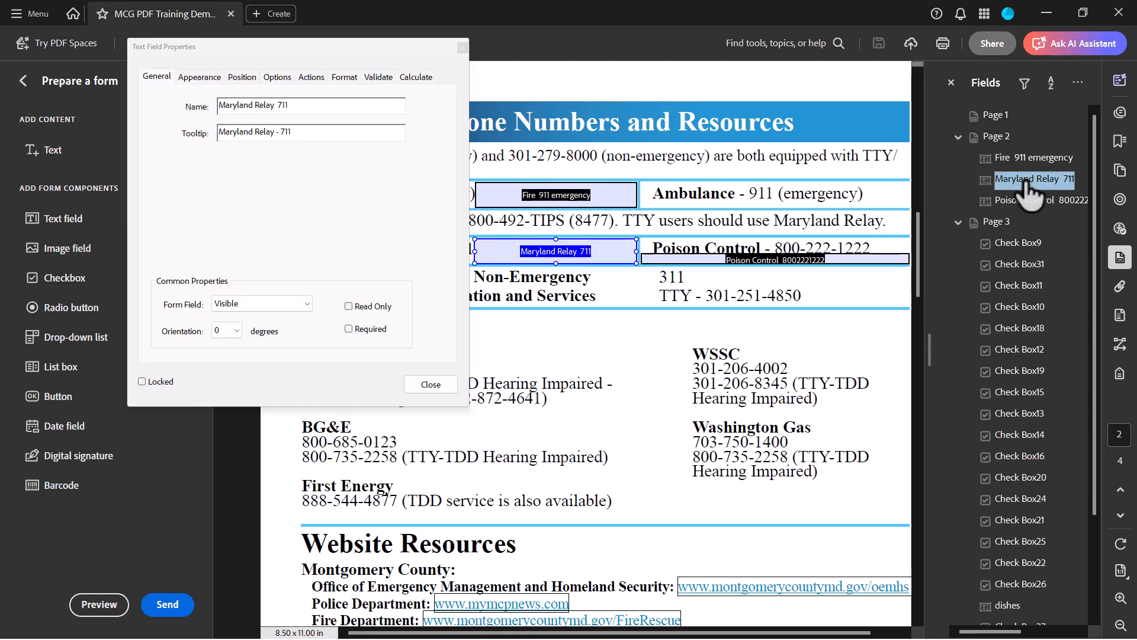
pyautogui.click(1022, 202)
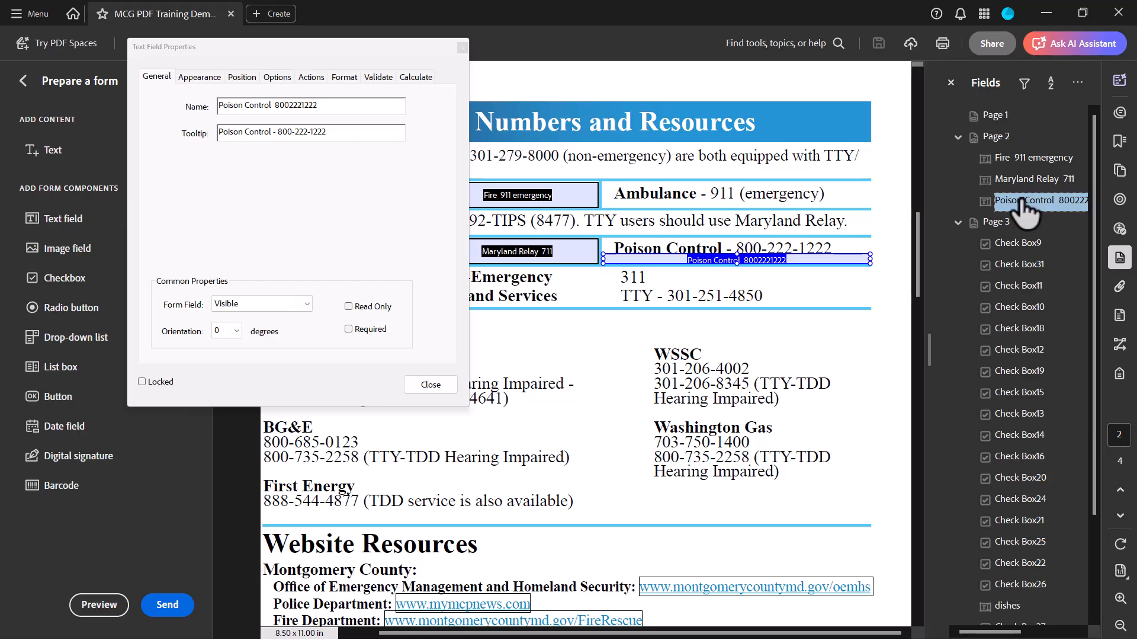
pyautogui.click(1014, 243)
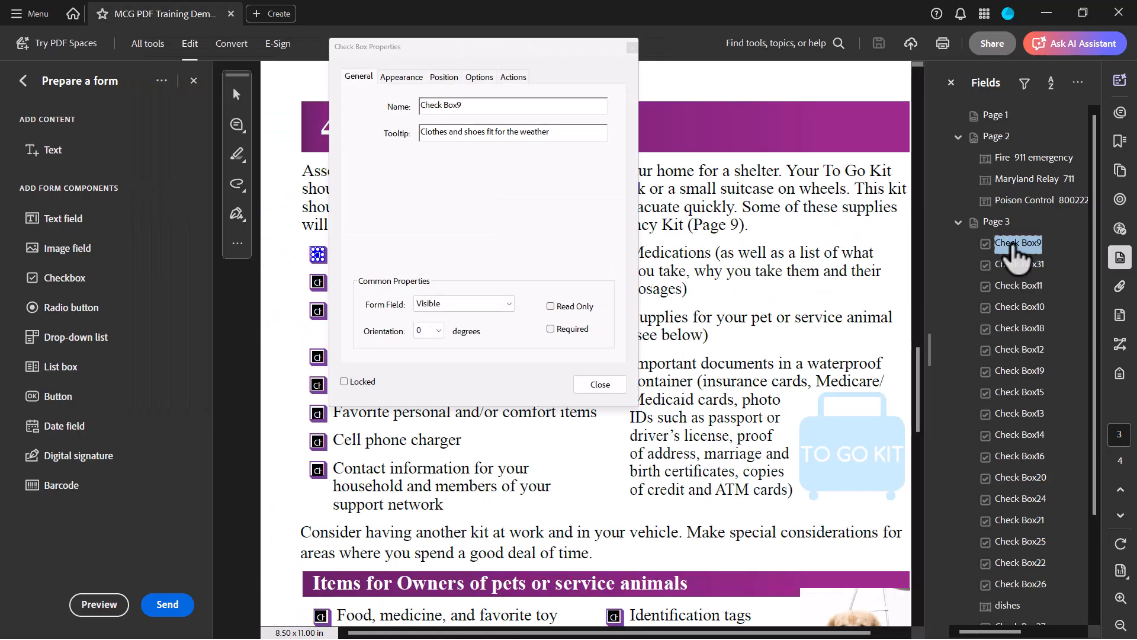
pyautogui.moveTo(481, 45); pyautogui.dragTo(744, 52)
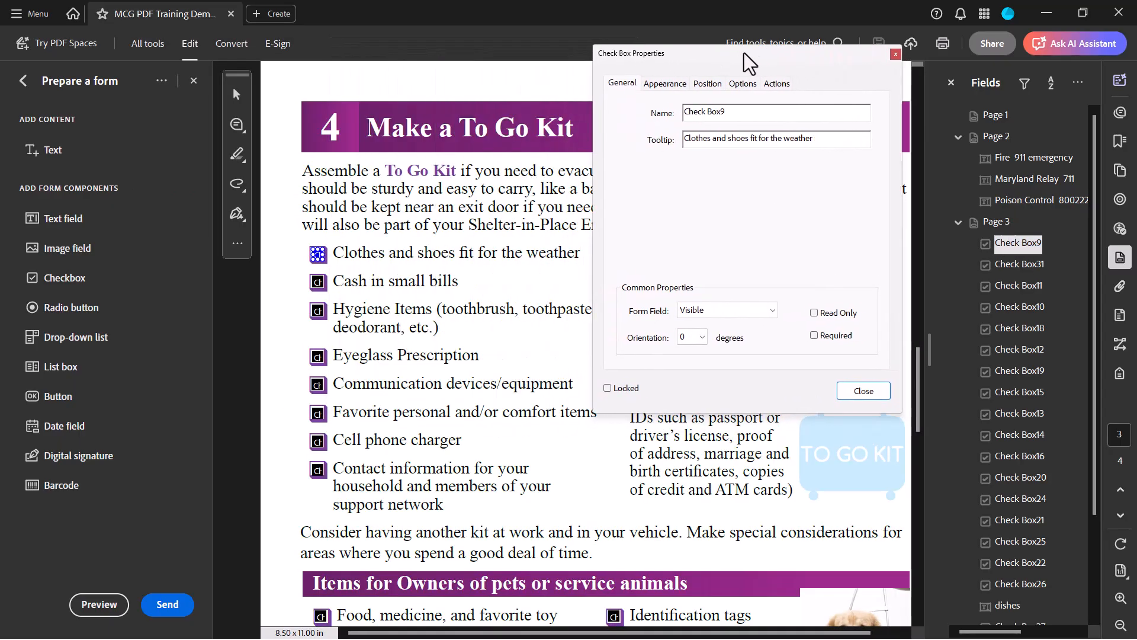
pyautogui.click(1020, 264)
pyautogui.moveTo(723, 51); pyautogui.dragTo(434, 82)
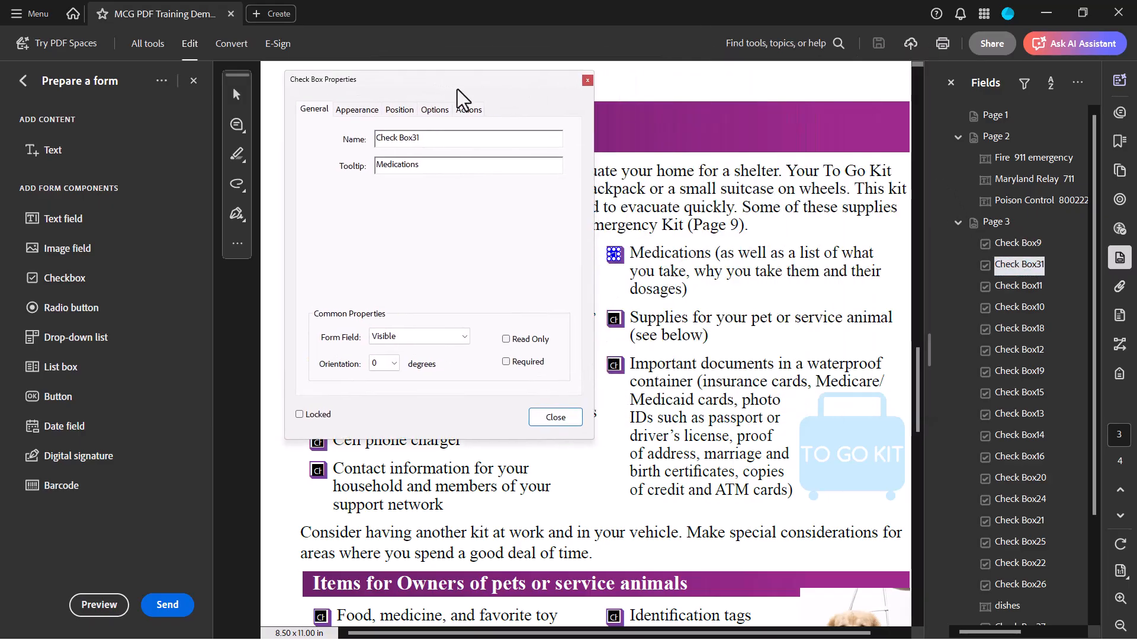
pyautogui.click(1026, 288)
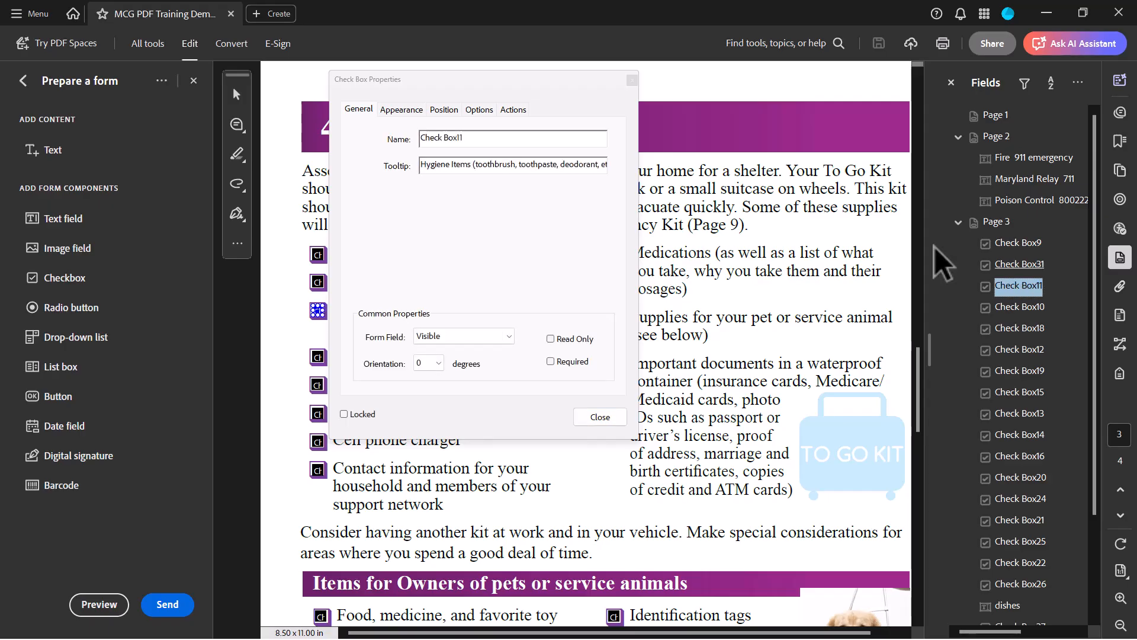
pyautogui.moveTo(451, 80)
pyautogui.mouseDown()
pyautogui.moveTo(744, 72)
pyautogui.moveTo(418, 72)
pyautogui.moveTo(438, 69)
pyautogui.mouseUp()
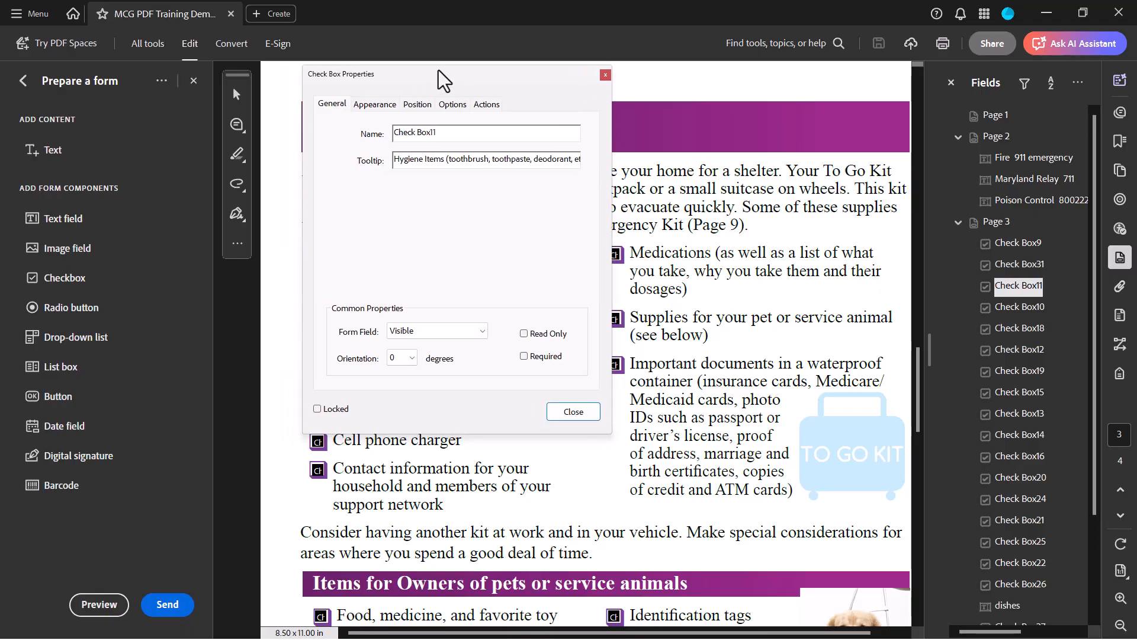
# Review the tooltips of Check Box10, Check Box18, Check Box12 and Check Box19 against their labels on page 3
pyautogui.click(1021, 307)
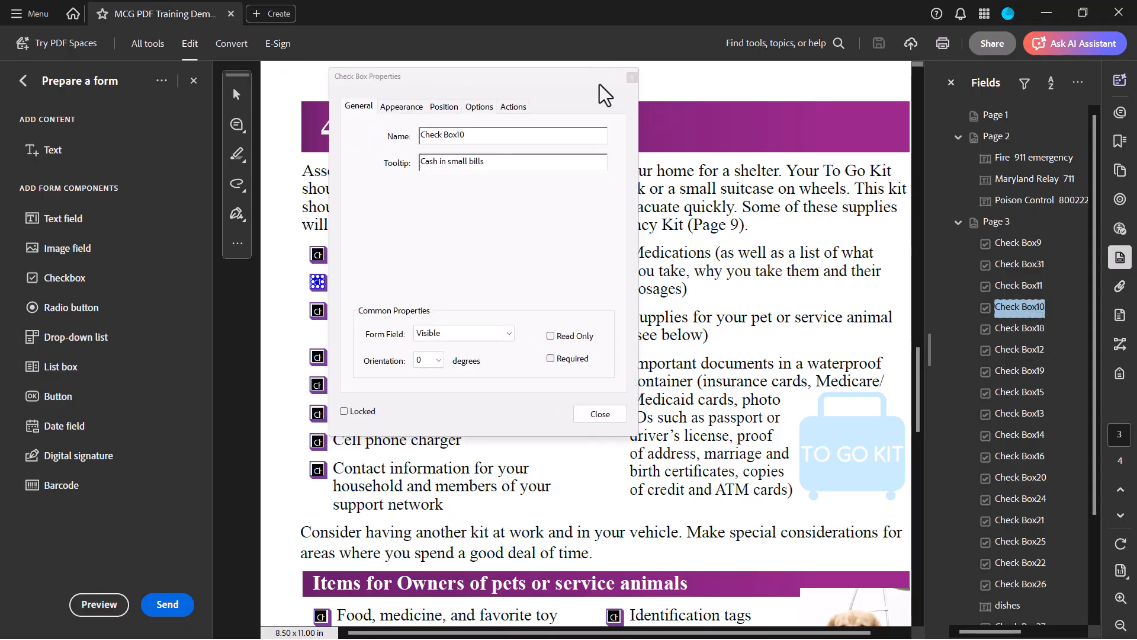
pyautogui.moveTo(496, 76); pyautogui.dragTo(743, 75)
pyautogui.click(1030, 331)
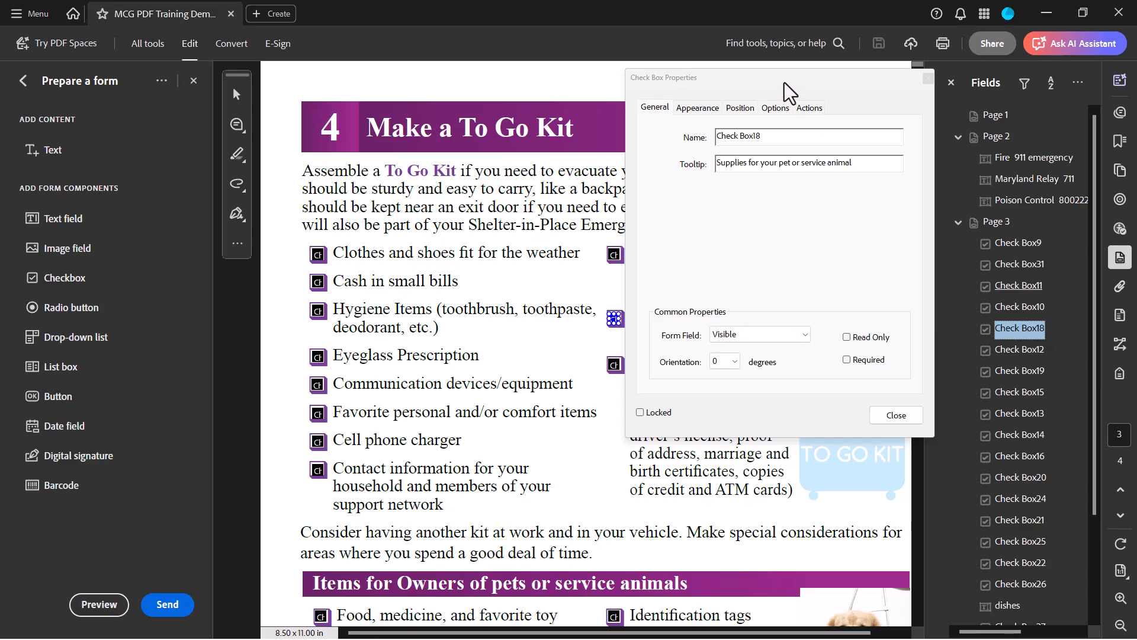
pyautogui.moveTo(784, 83); pyautogui.dragTo(432, 96)
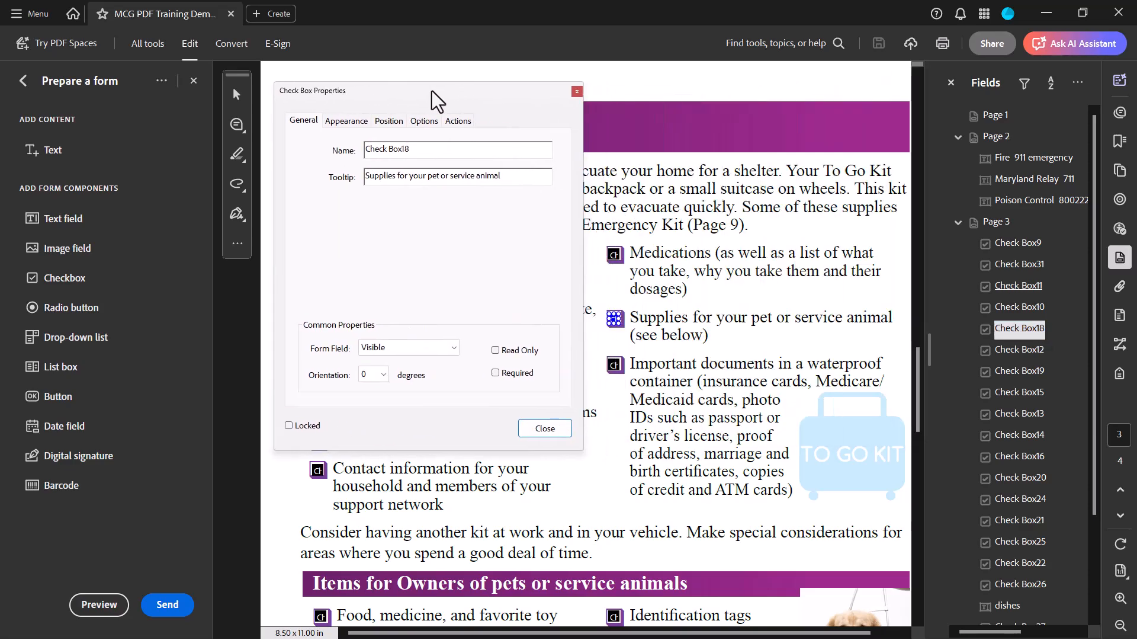
pyautogui.click(1020, 350)
pyautogui.moveTo(488, 90); pyautogui.dragTo(420, 115)
pyautogui.click(1019, 371)
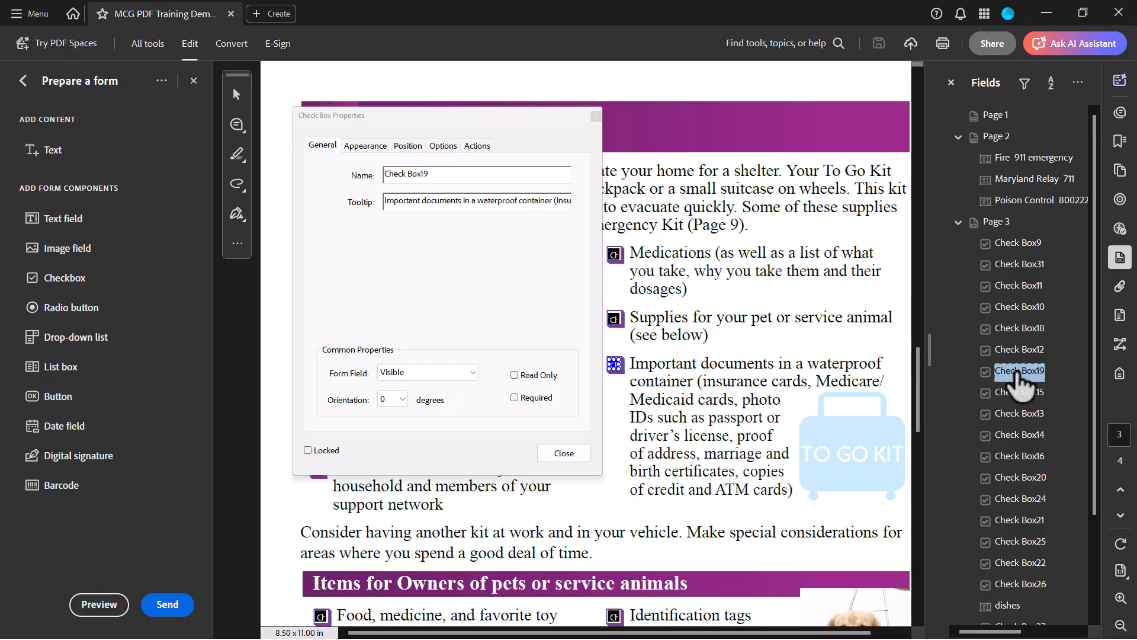
pyautogui.moveTo(466, 115); pyautogui.dragTo(791, 82)
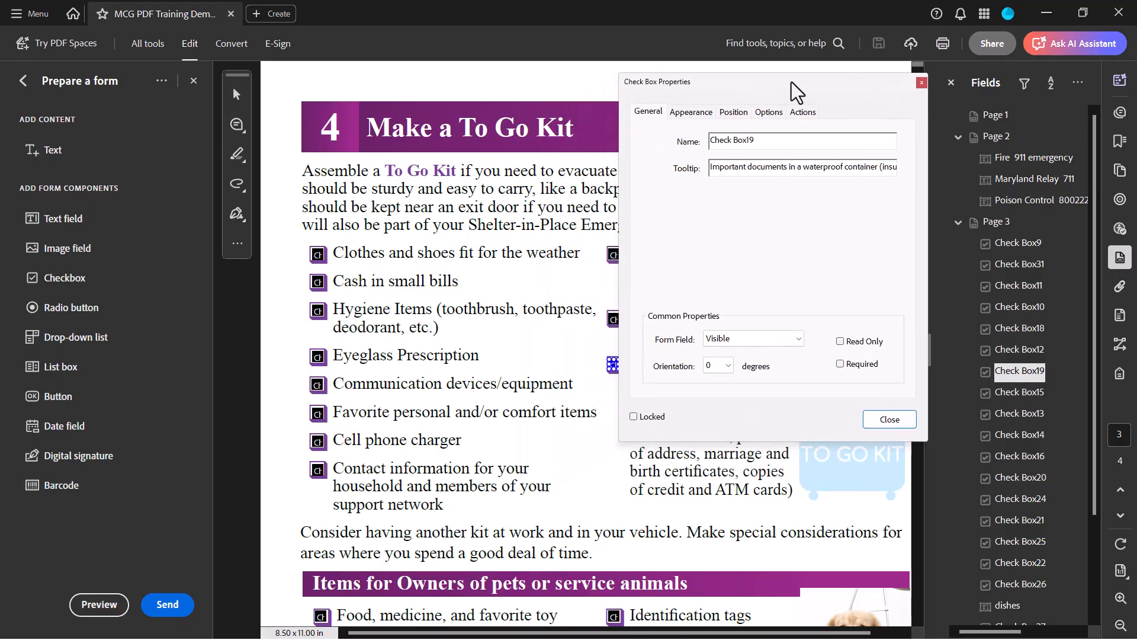
# Set the tooltip of Check Box15 to "Cell phone charger" and close its properties
pyautogui.click(1018, 392)
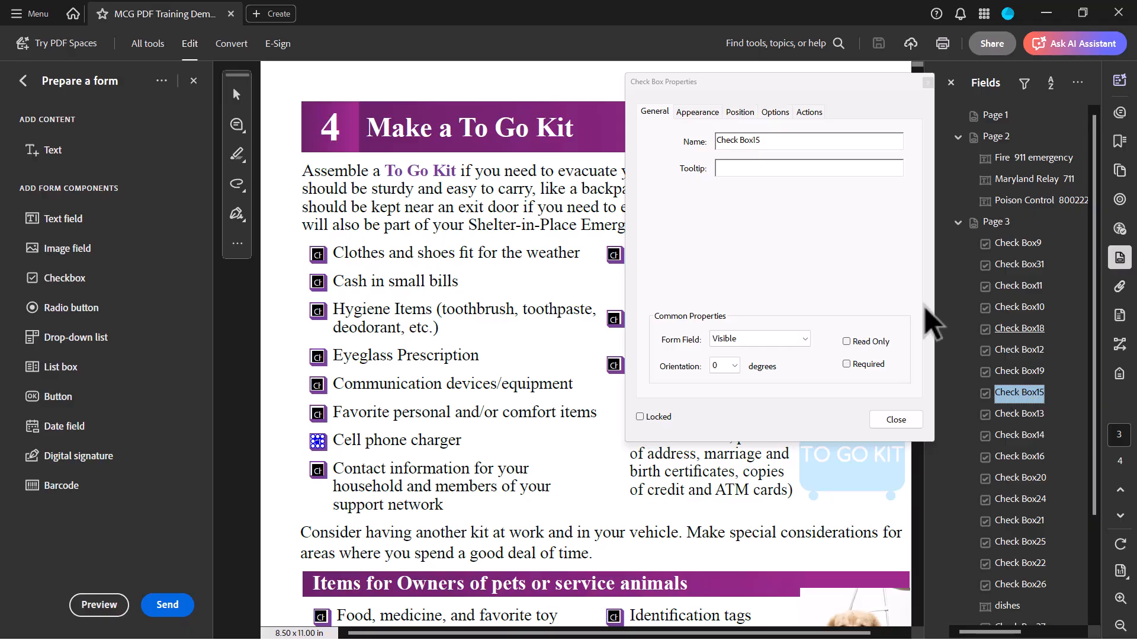
pyautogui.click(762, 168)
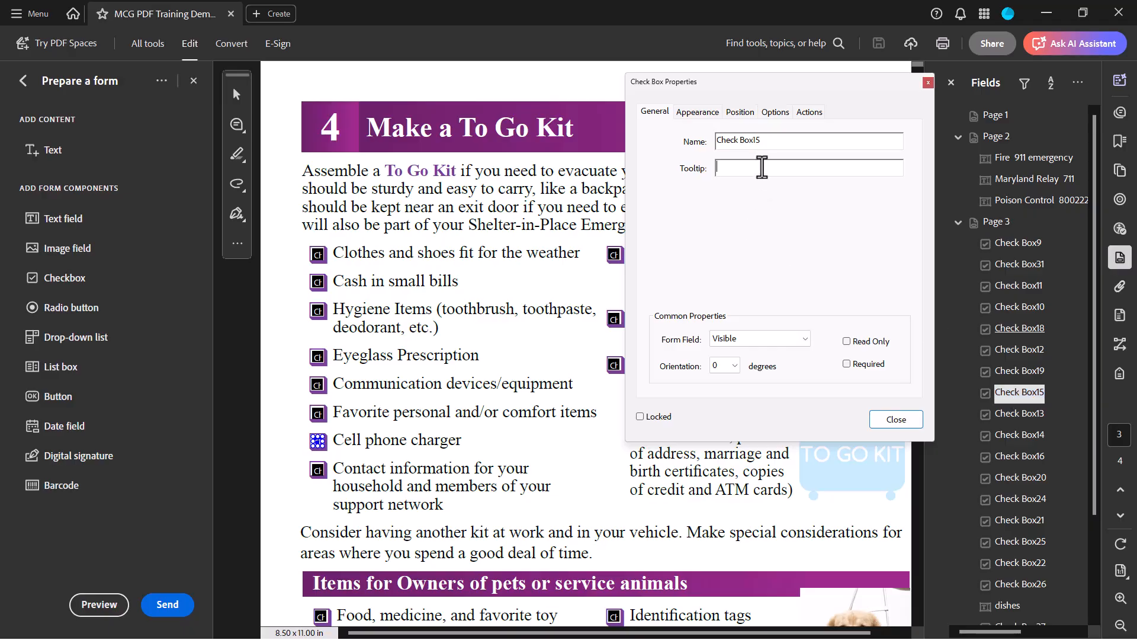
pyautogui.write('Cell phone charger')
pyautogui.click(897, 420)
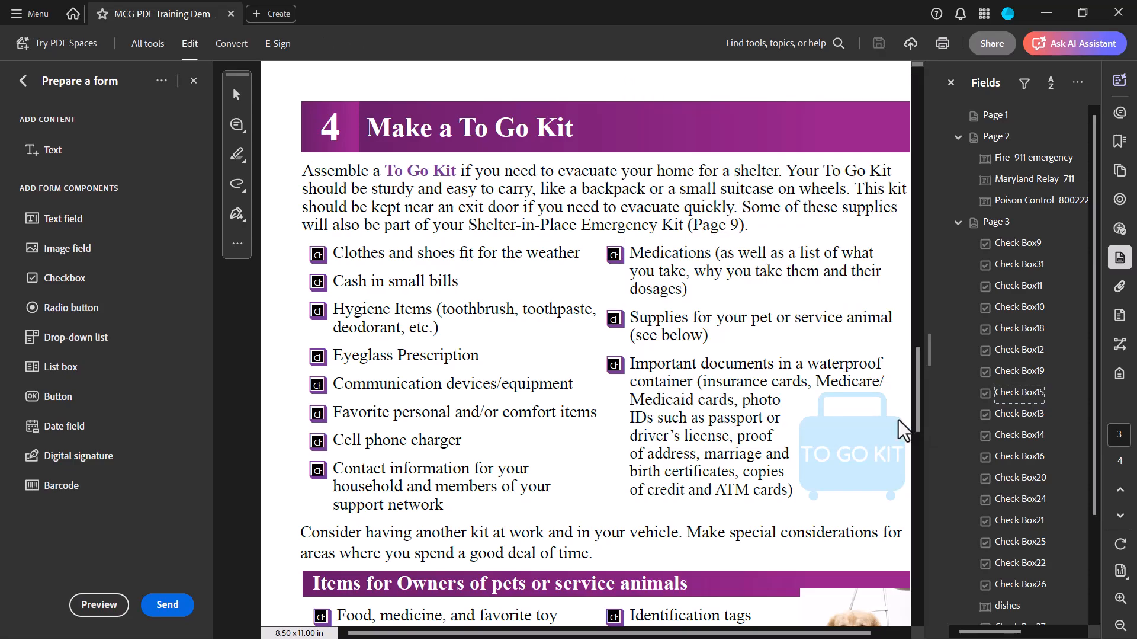
# Set the tooltip of Check Box13 to "Communication devices/equipment" and close its properties
pyautogui.click(1018, 414)
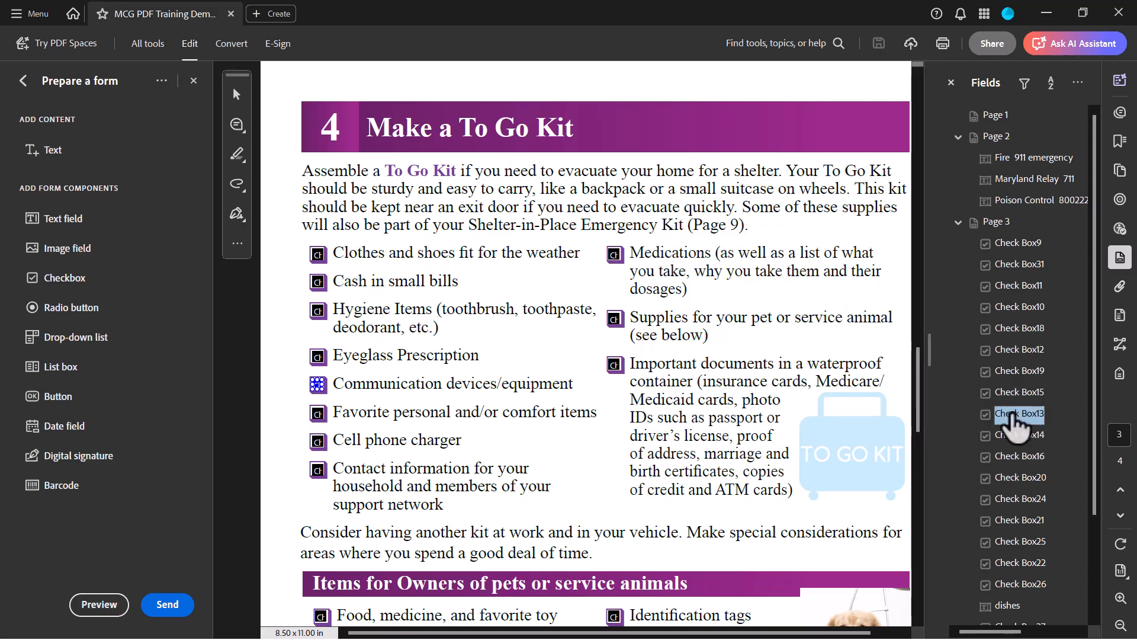
pyautogui.rightClick(1008, 414)
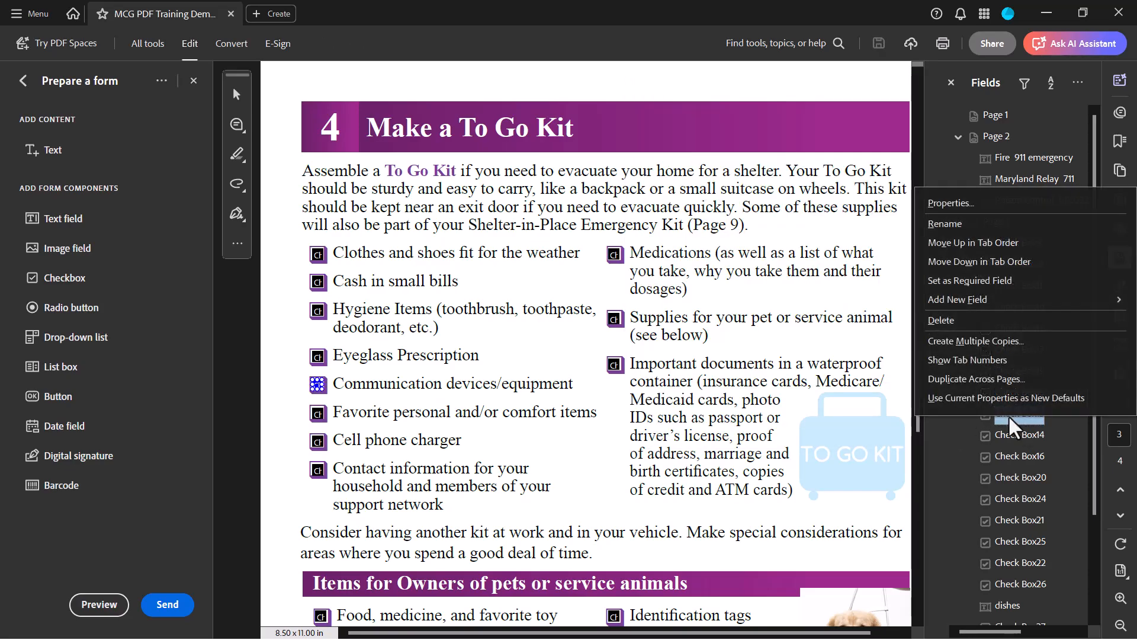
pyautogui.click(996, 202)
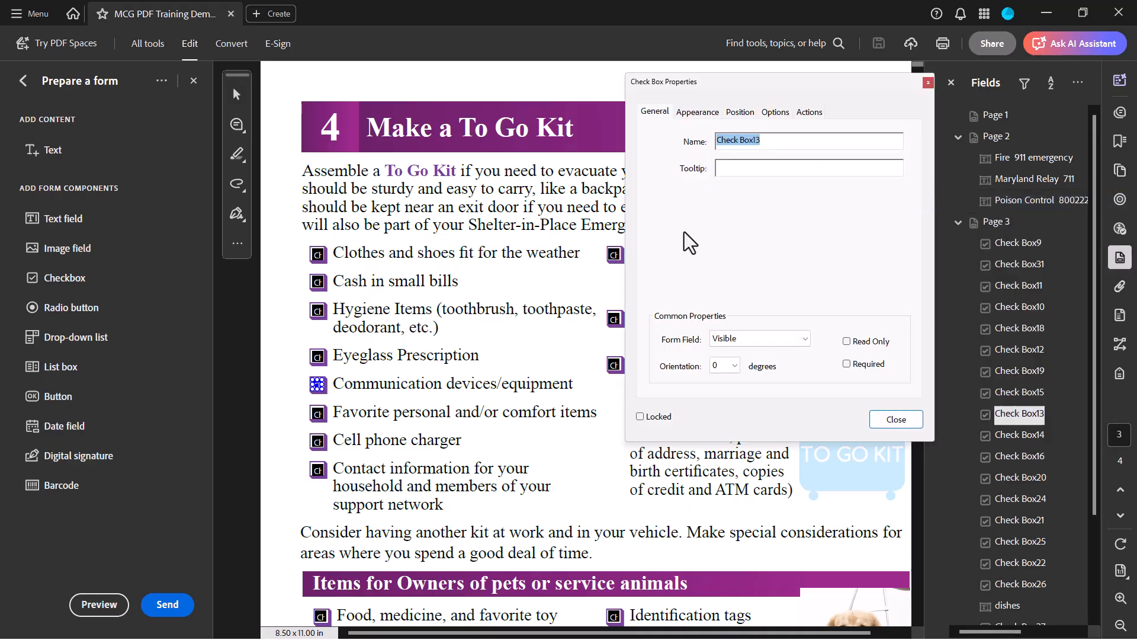
pyautogui.click(797, 170)
pyautogui.write('Communication devices/equipment')
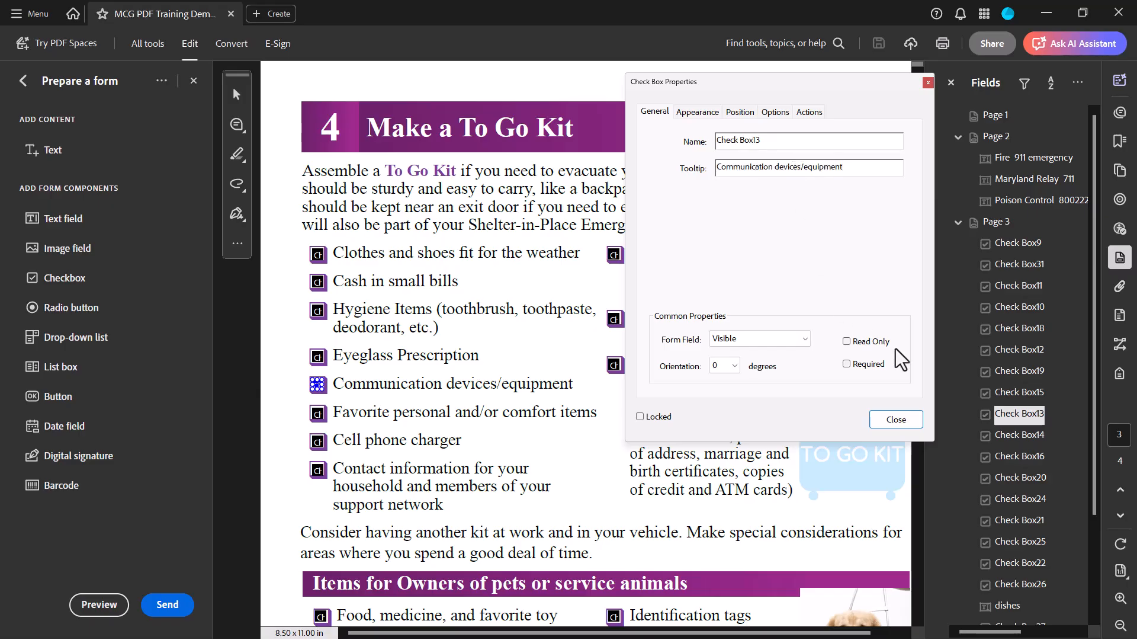
pyautogui.click(892, 419)
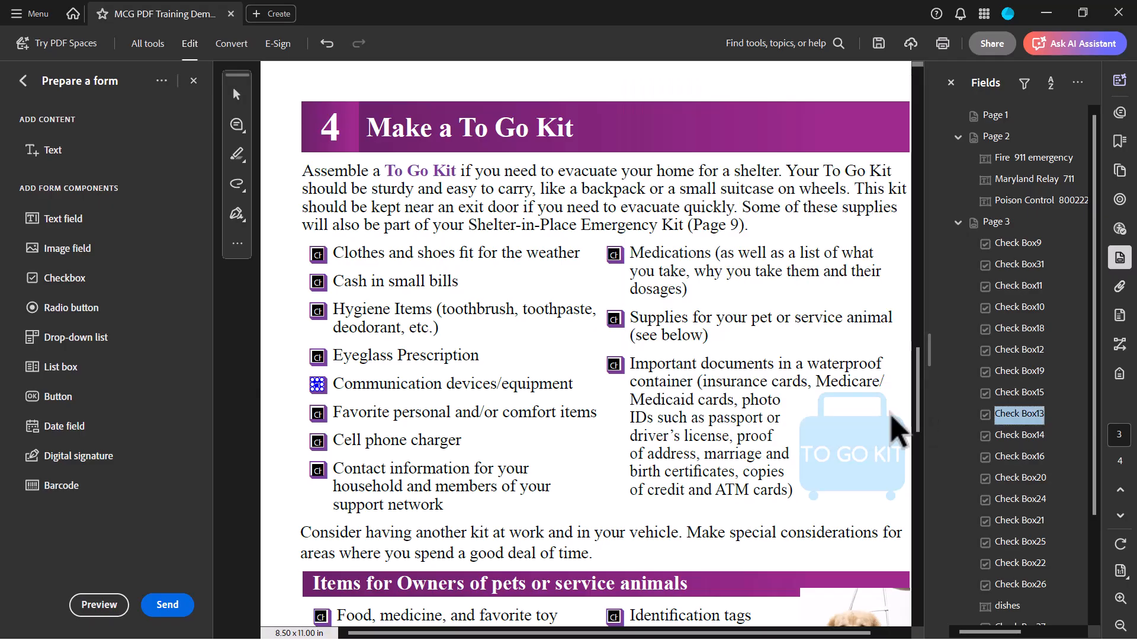
# Set the tooltip of Check Box14 to "Favorite personal and/or comfort items" and close its properties
pyautogui.click(1016, 435)
pyautogui.rightClick(1016, 436)
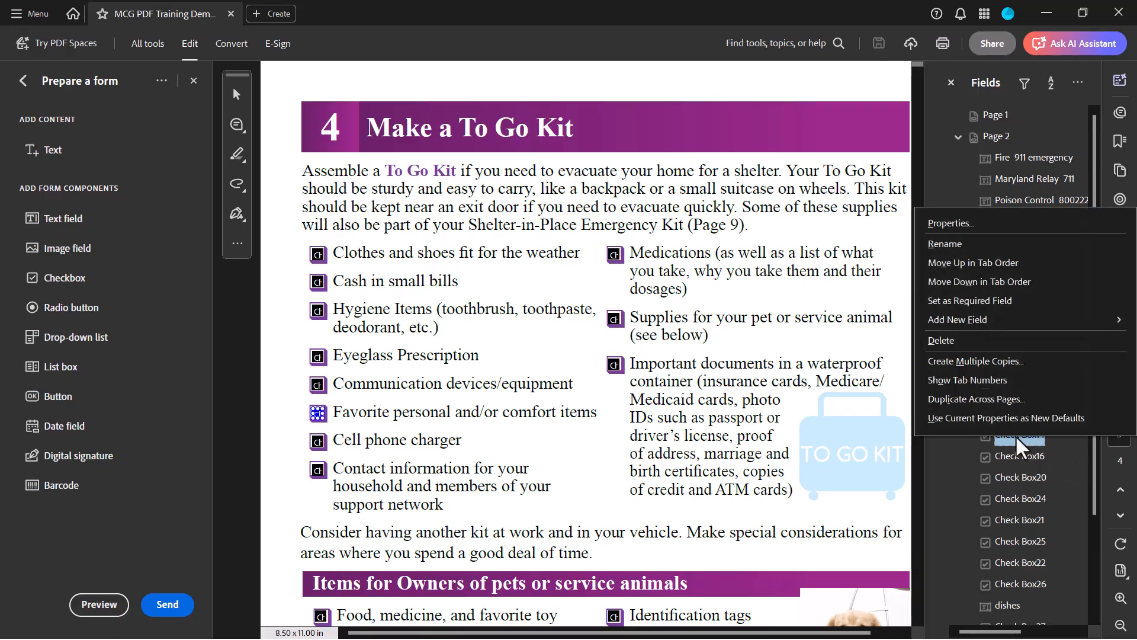
pyautogui.click(990, 223)
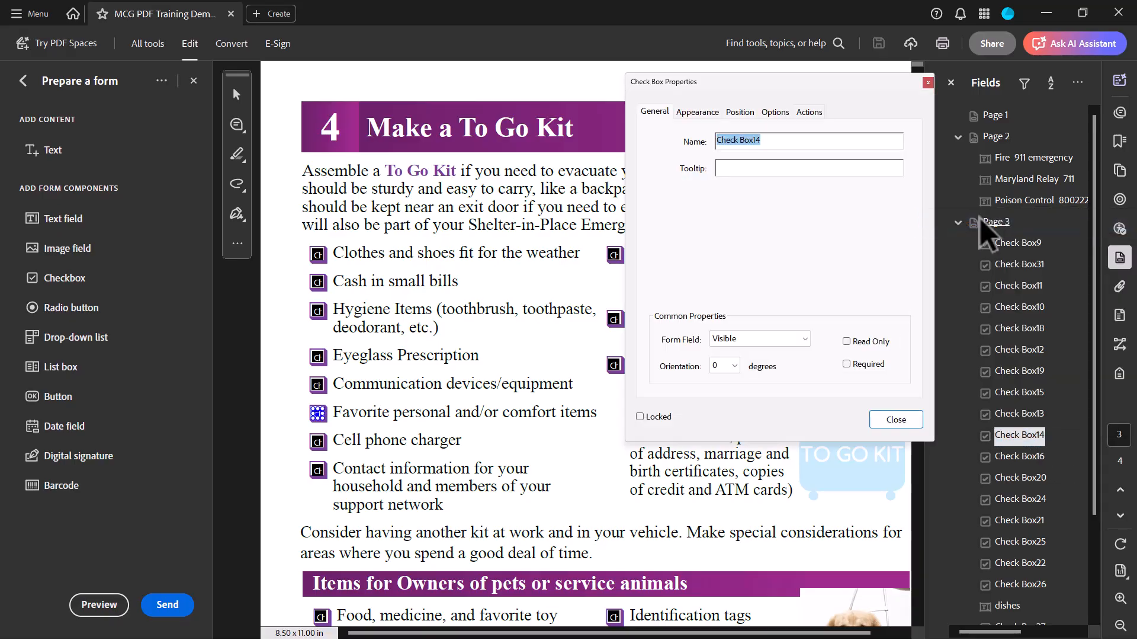
pyautogui.click(794, 168)
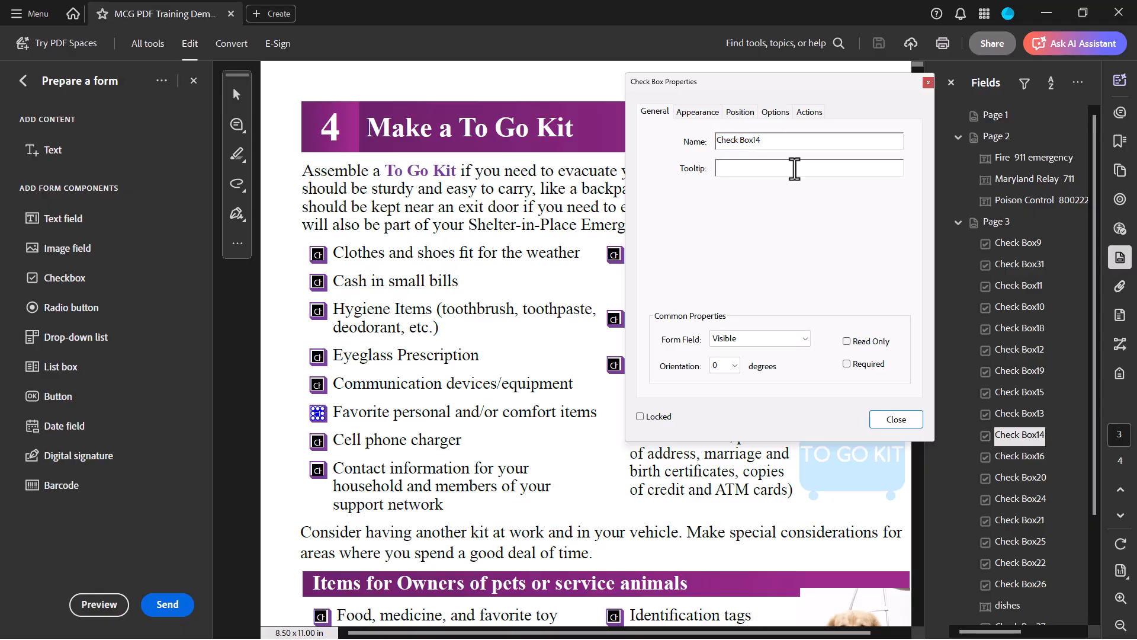
pyautogui.write('Favorite personal and/or comfort items')
pyautogui.click(896, 419)
# Set the tooltip of Check Box16 to "Contact information for your household and members of your support network" and close its properties
pyautogui.click(1019, 457)
pyautogui.rightClick(1018, 455)
pyautogui.click(1007, 244)
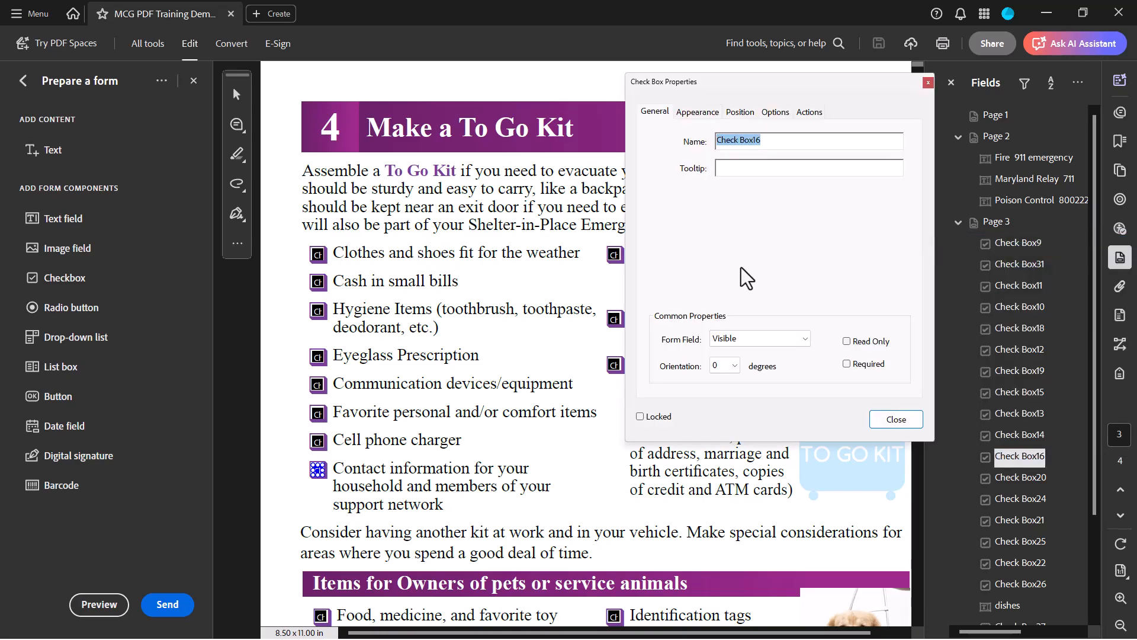
pyautogui.click(787, 167)
pyautogui.write('Contact information for your household ')
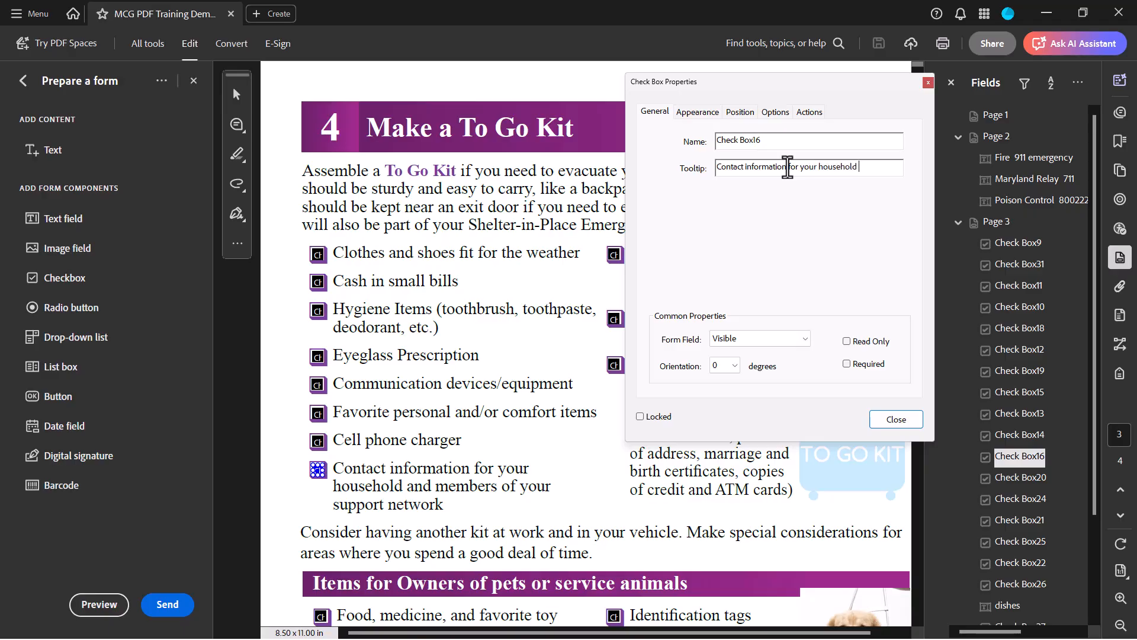
pyautogui.write('and members of your support network')
pyautogui.click(896, 419)
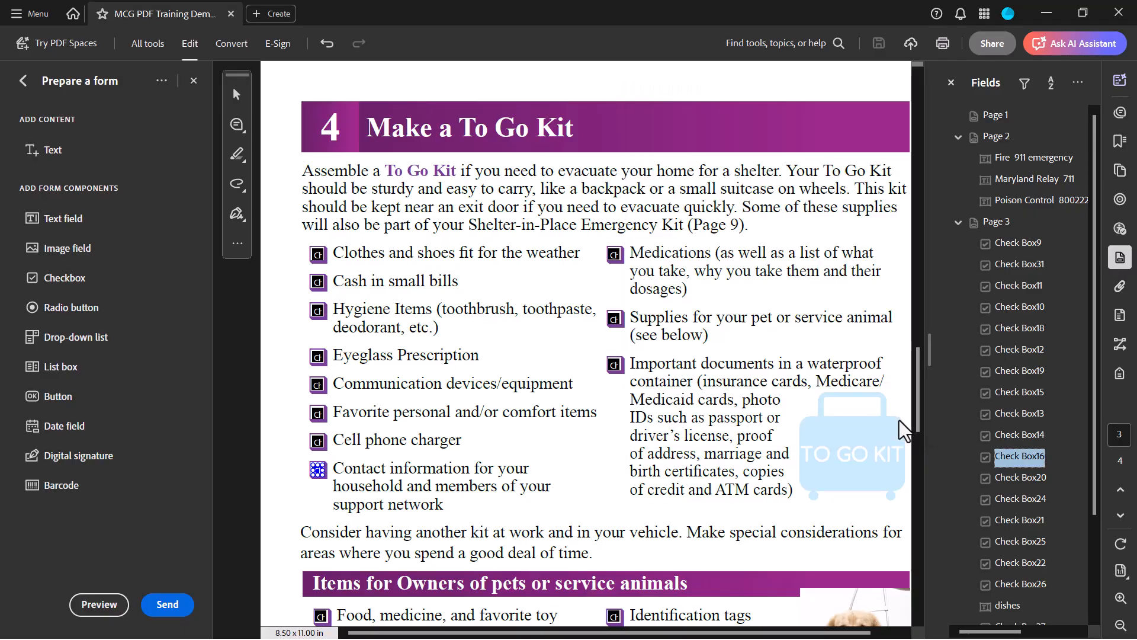
# Set the tooltip of Check Box20 in the pet items list to "Food, medicine, and favorite toy" and close its properties
pyautogui.click(1018, 477)
pyautogui.rightClick(1017, 477)
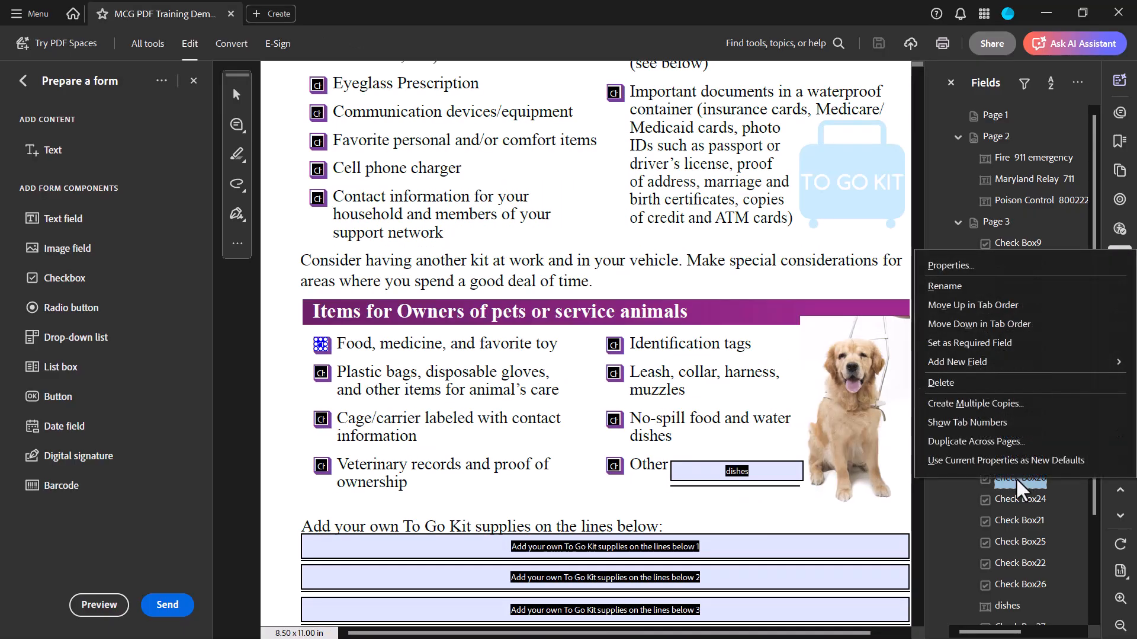
pyautogui.click(1002, 261)
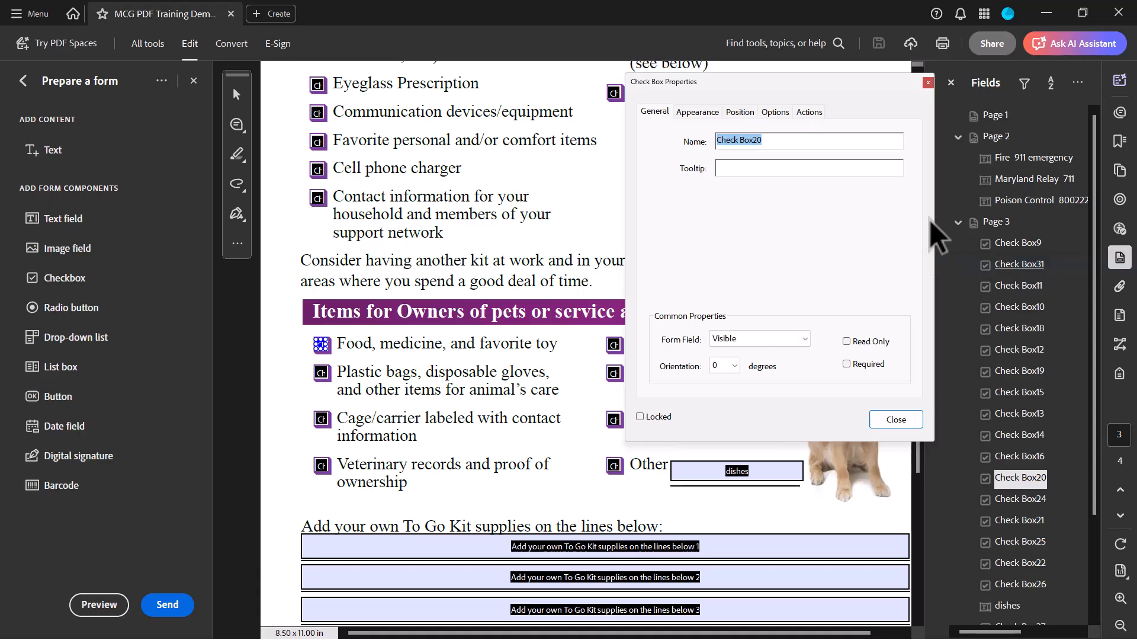
pyautogui.click(764, 170)
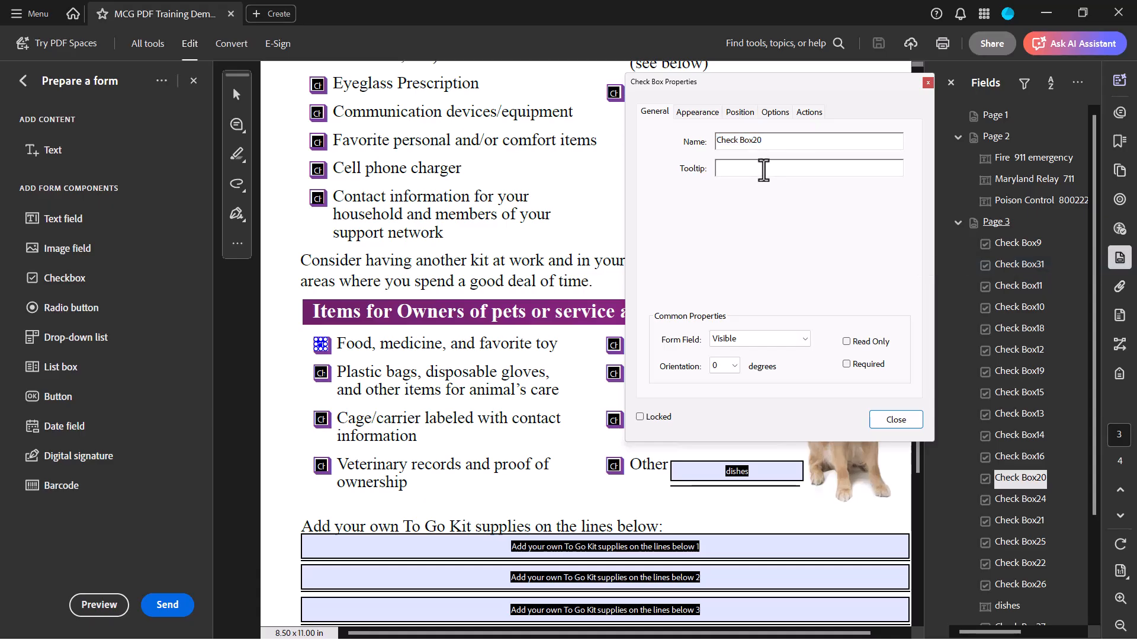
pyautogui.write('Food, medicine, and favorite toy')
pyautogui.click(892, 419)
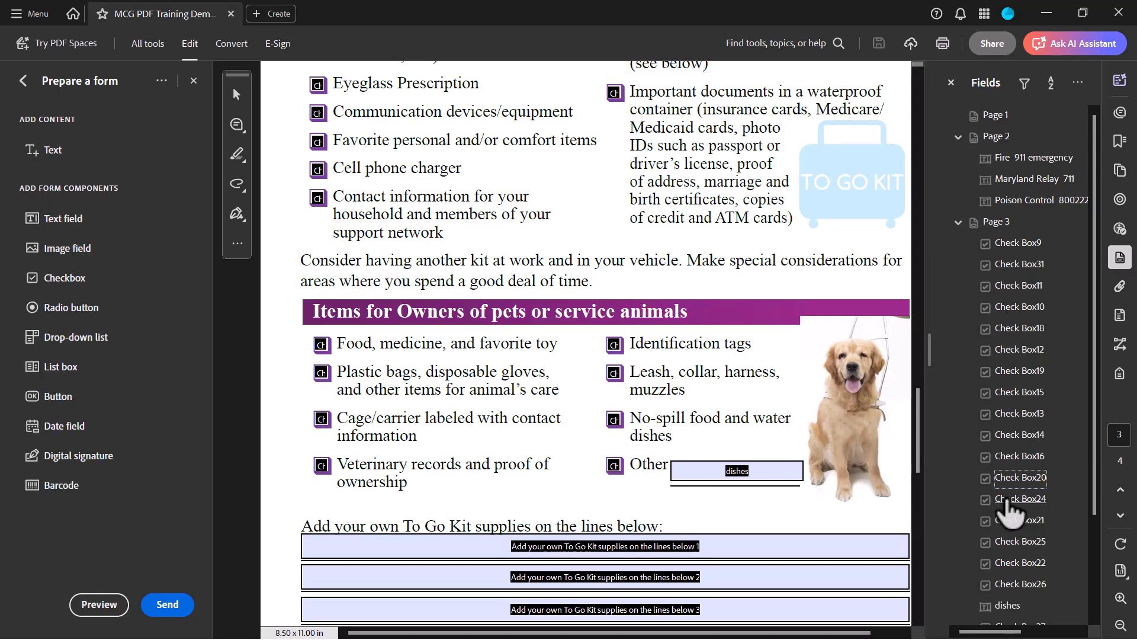
# Set the tooltip of Check Box24 in the pet items list to "Identification tags" and close its properties
pyautogui.scroll(-3, 1012, 508)
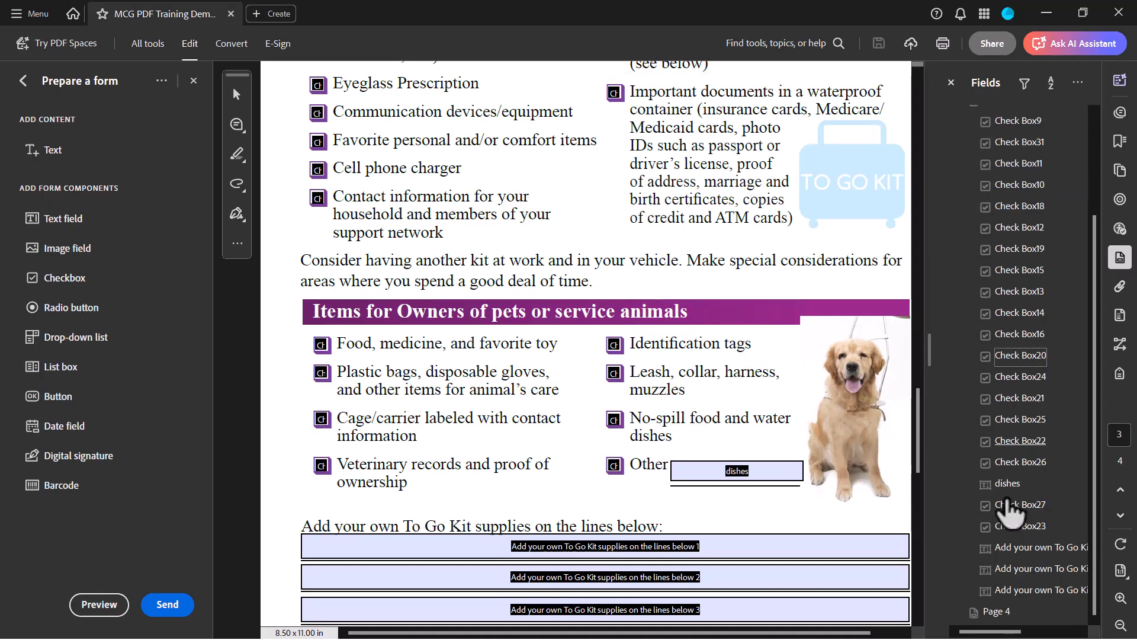
pyautogui.click(1011, 358)
pyautogui.click(1011, 379)
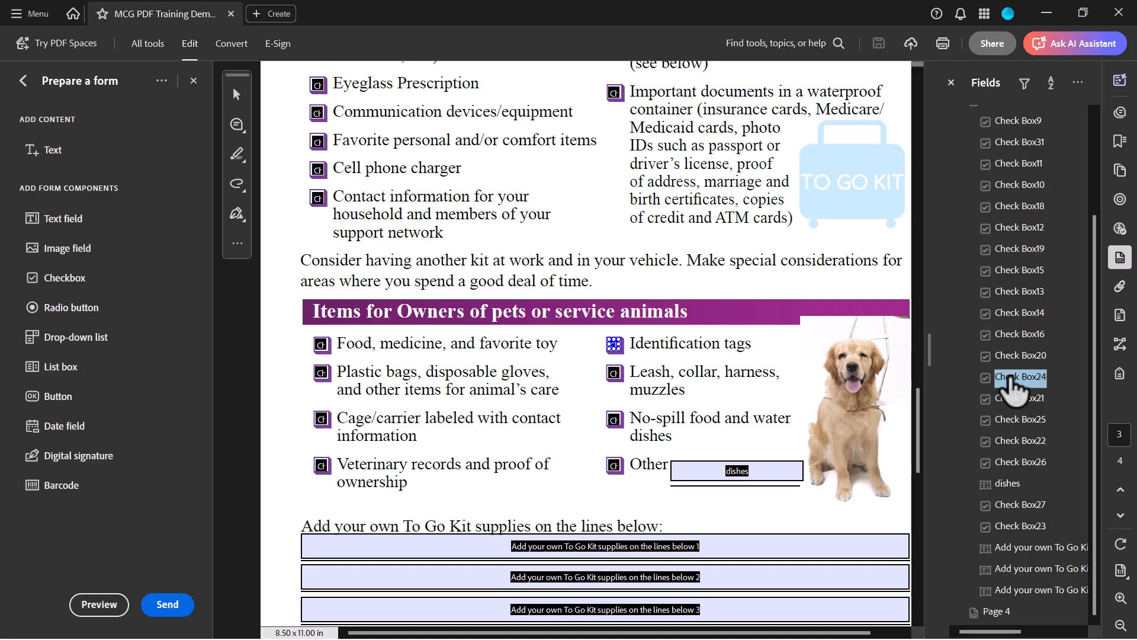
pyautogui.rightClick(1012, 379)
pyautogui.click(994, 389)
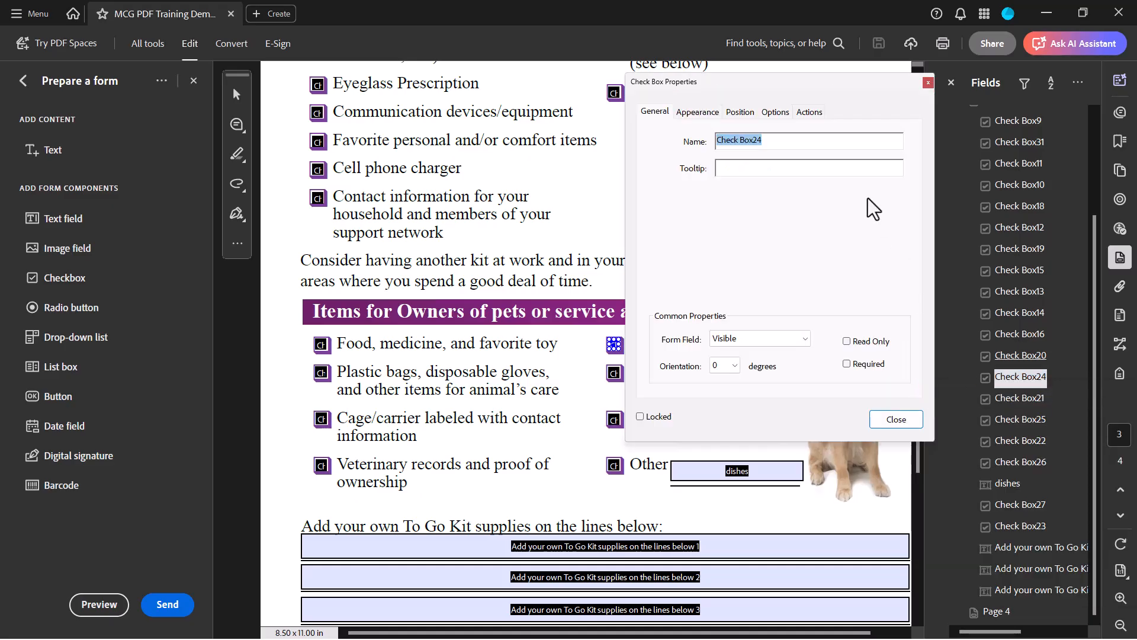
pyautogui.moveTo(787, 85); pyautogui.dragTo(431, 105)
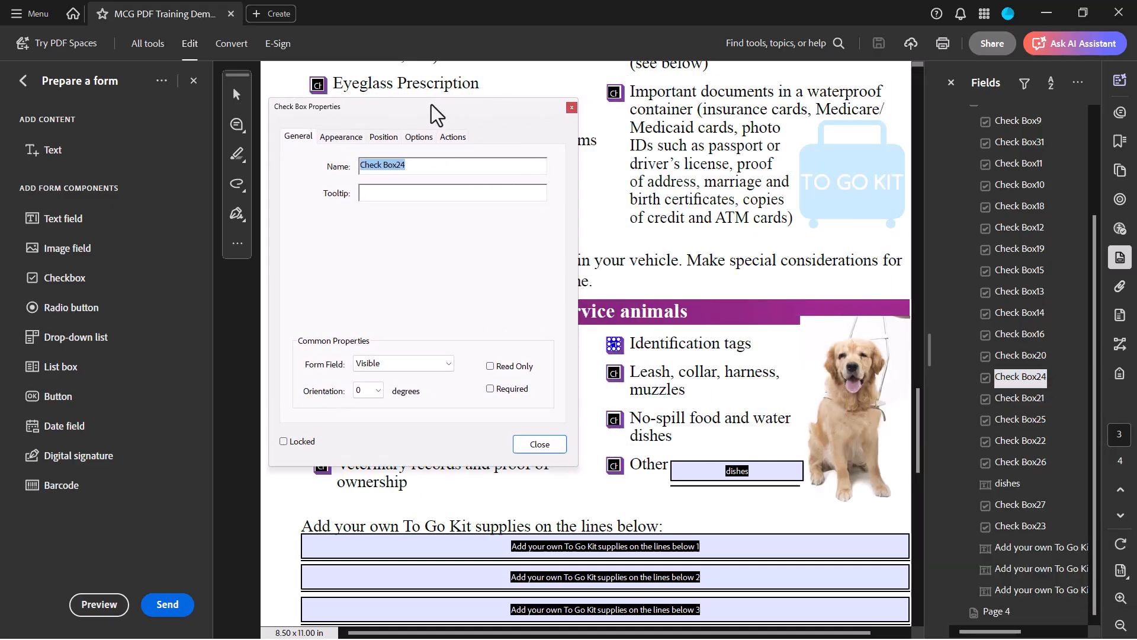
pyautogui.click(431, 198)
pyautogui.write('Identification tags')
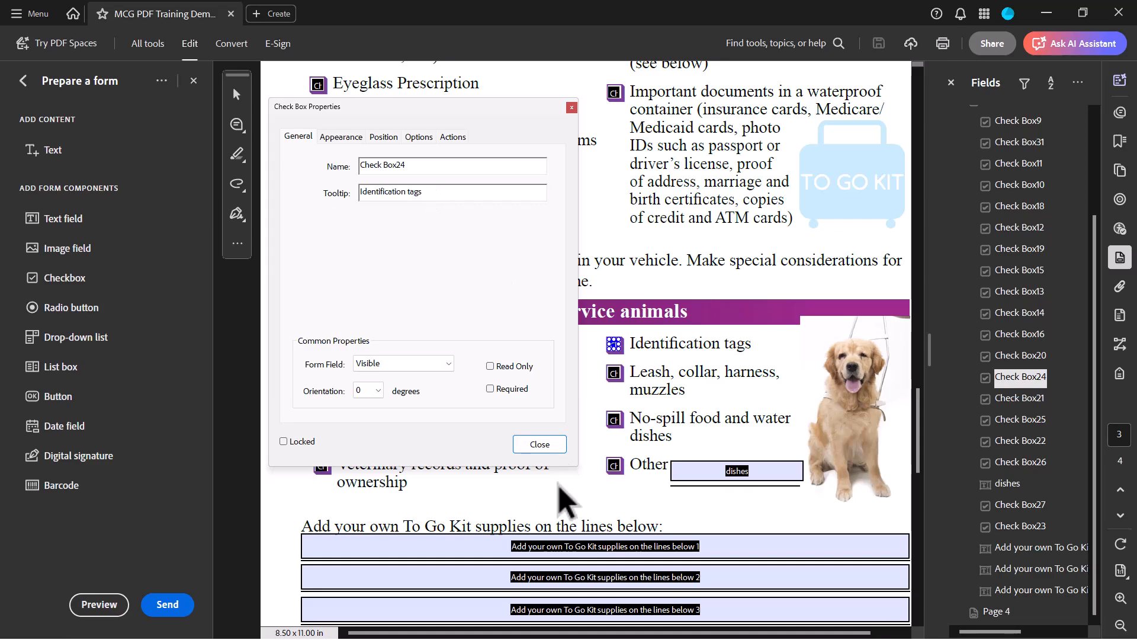
pyautogui.click(540, 444)
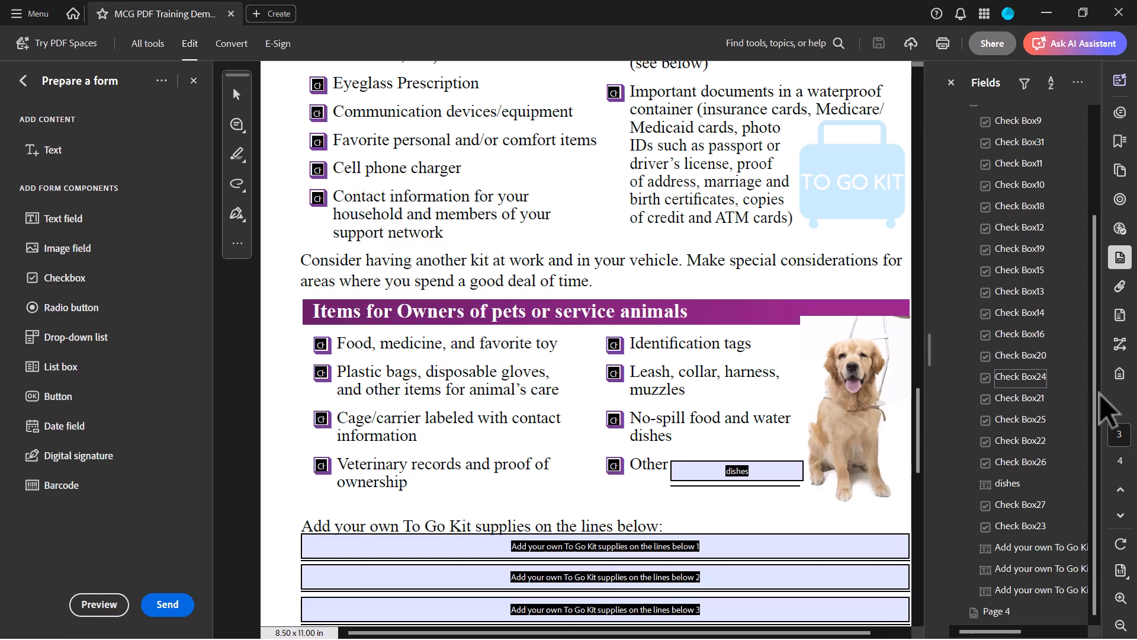
# Set the tooltip of Check Box21 to "Plastic bags, disposable gloves, and other items for animal's care" and close its properties
pyautogui.click(1015, 399)
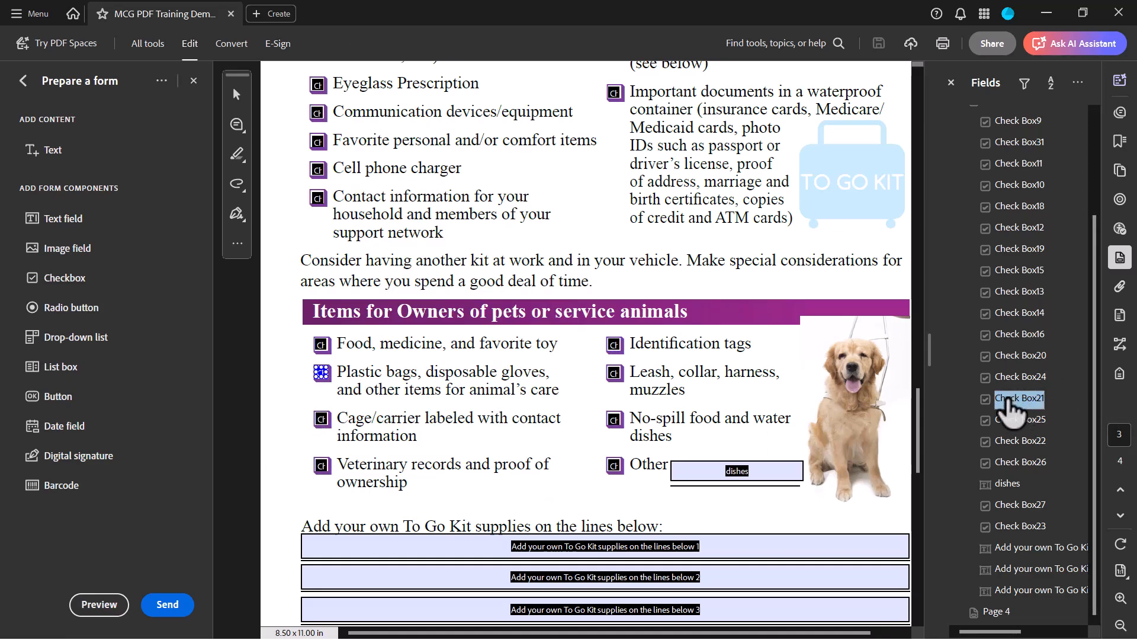
pyautogui.rightClick(1008, 400)
pyautogui.click(978, 411)
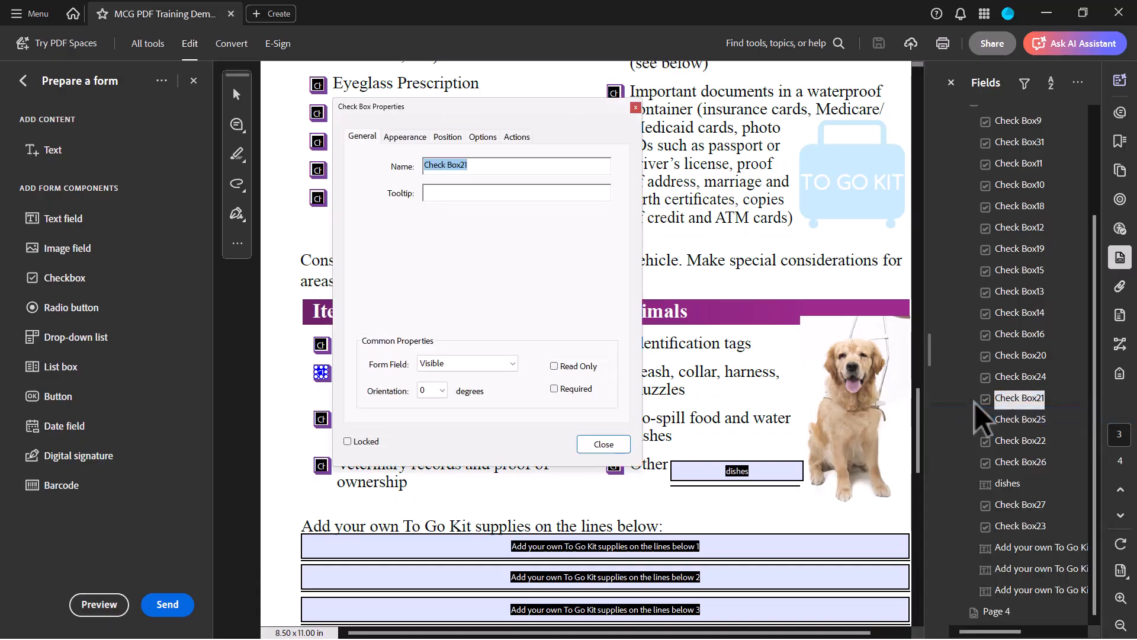
pyautogui.moveTo(496, 116); pyautogui.dragTo(724, 119)
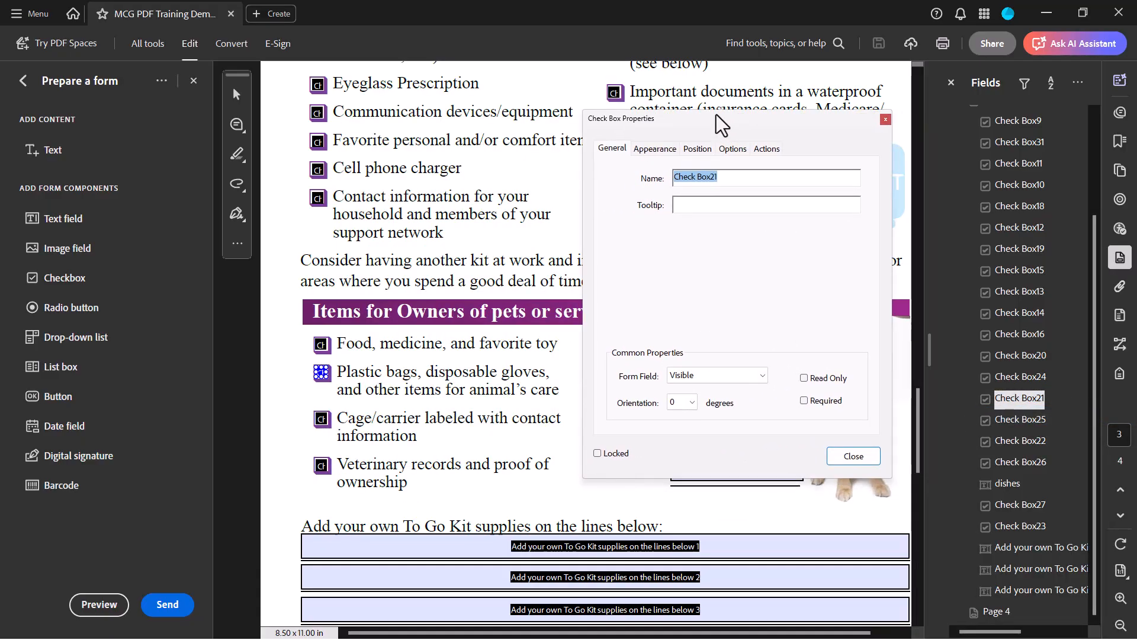
pyautogui.click(738, 204)
pyautogui.write('P')
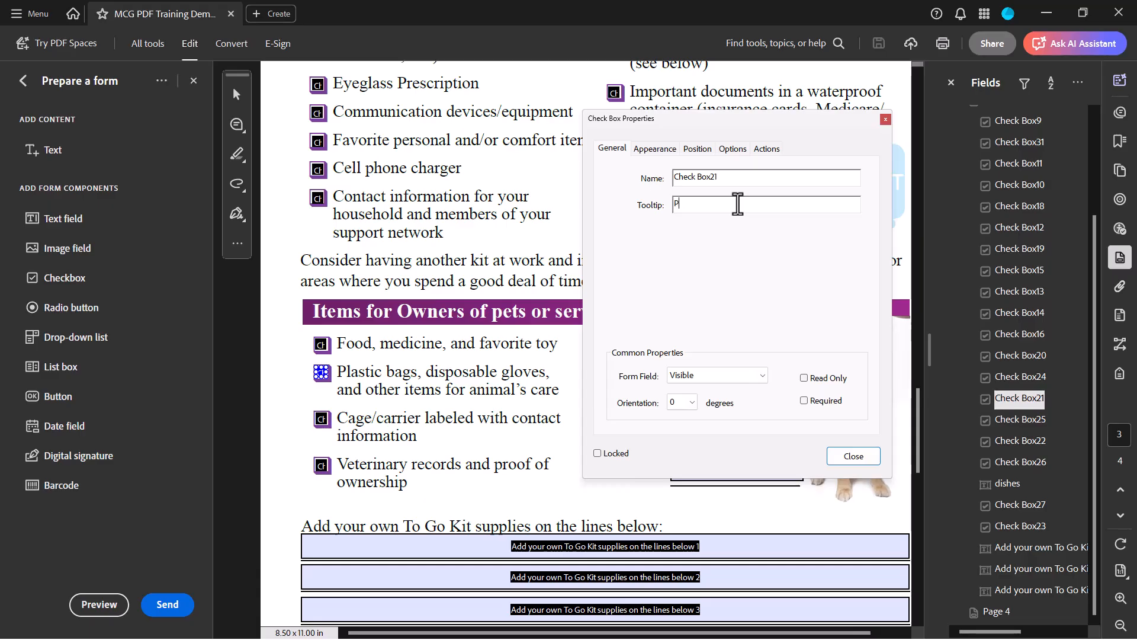
pyautogui.write('lastic bags, disposable gloves, and other ')
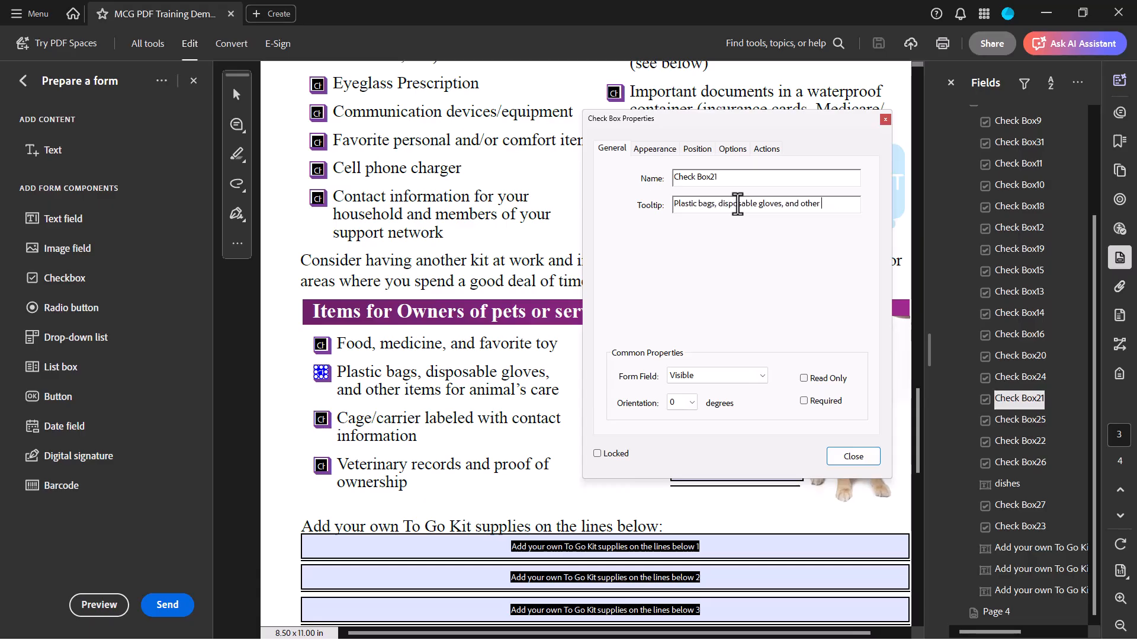
pyautogui.write("items for animal's care")
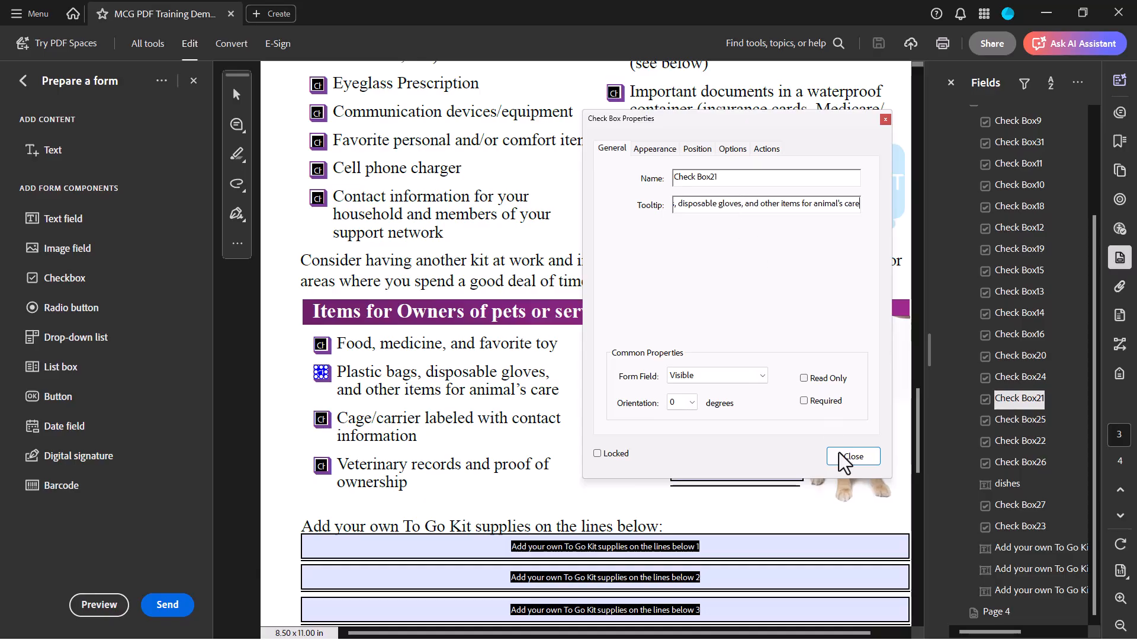
pyautogui.click(853, 456)
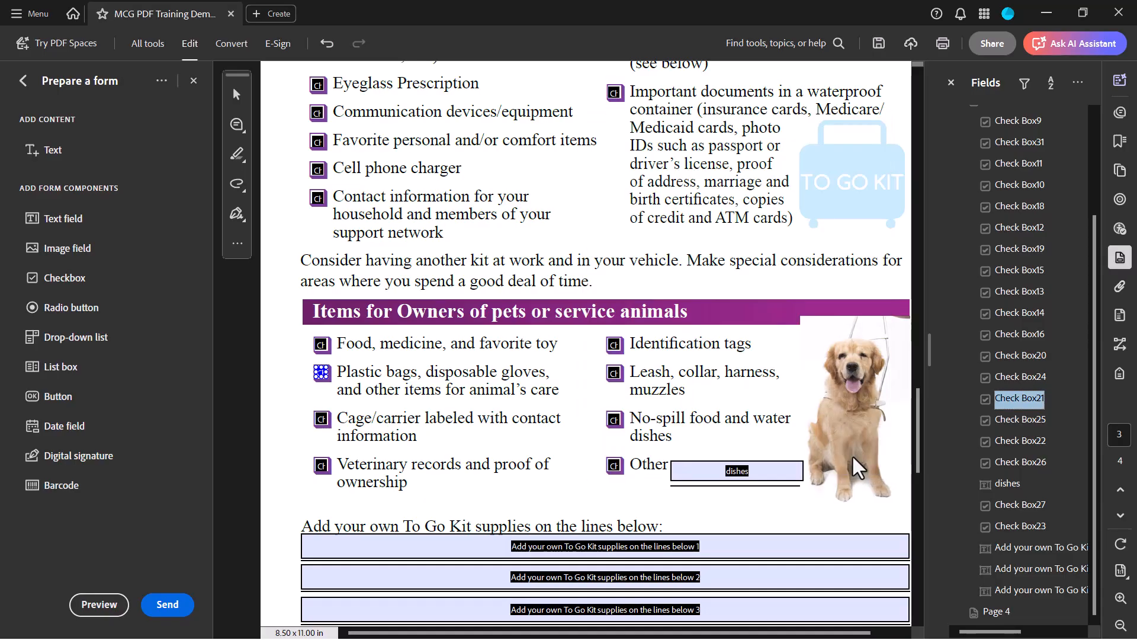
# Set the tooltip of Check Box25 to "Leash, collar, harness, muzzles" and close its properties
pyautogui.click(1017, 420)
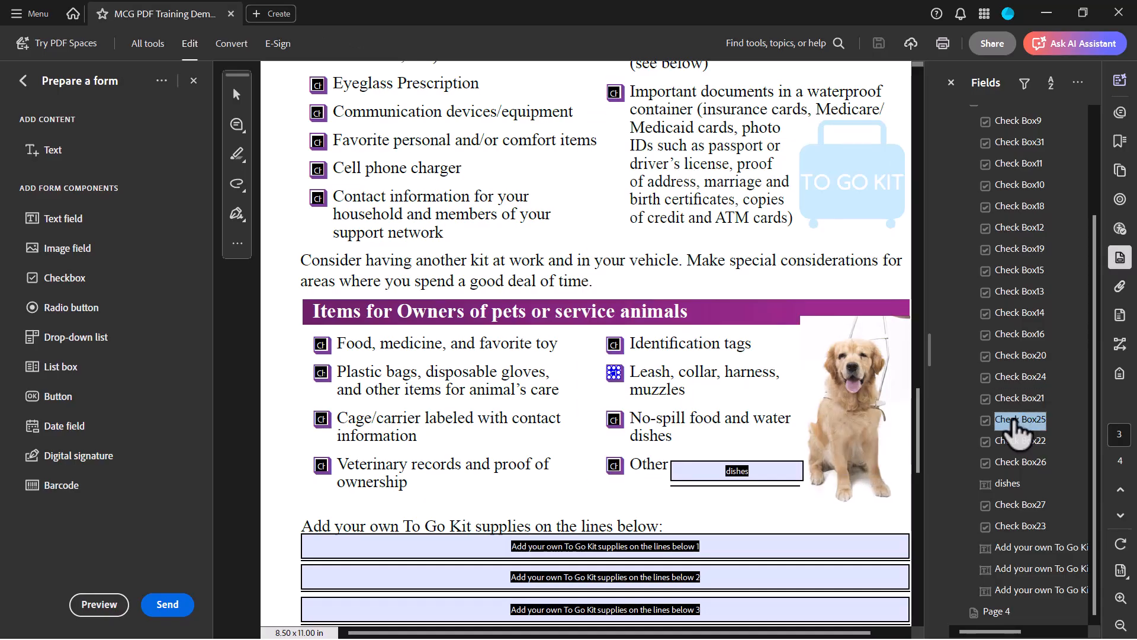
pyautogui.rightClick(1014, 421)
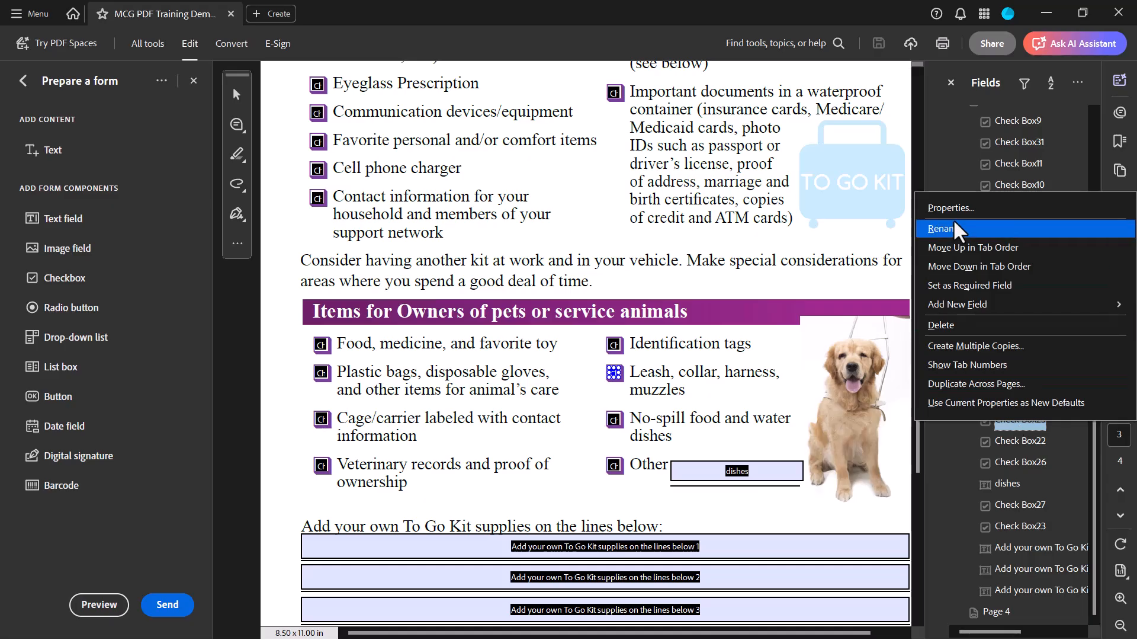
pyautogui.click(964, 206)
pyautogui.moveTo(802, 119); pyautogui.dragTo(452, 141)
pyautogui.click(450, 227)
pyautogui.write('Leash, co')
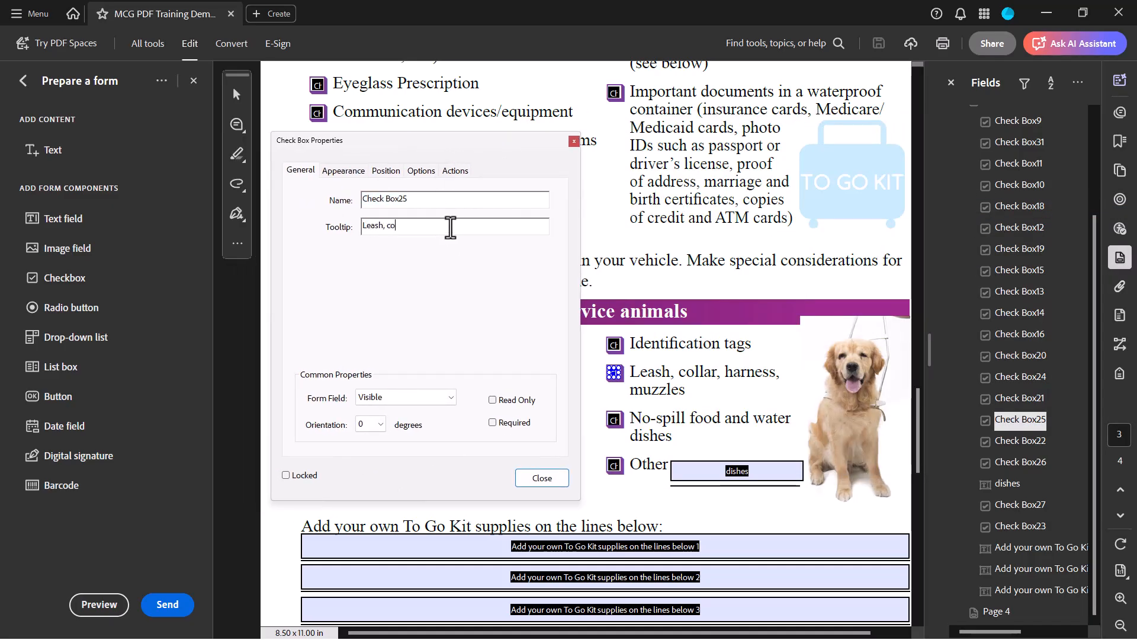
pyautogui.write('llar, harness, muzzles')
pyautogui.click(540, 478)
# Set the tooltip of Check Box22 to "Cage/carrier labeled with contact information" and close its properties
pyautogui.click(1007, 441)
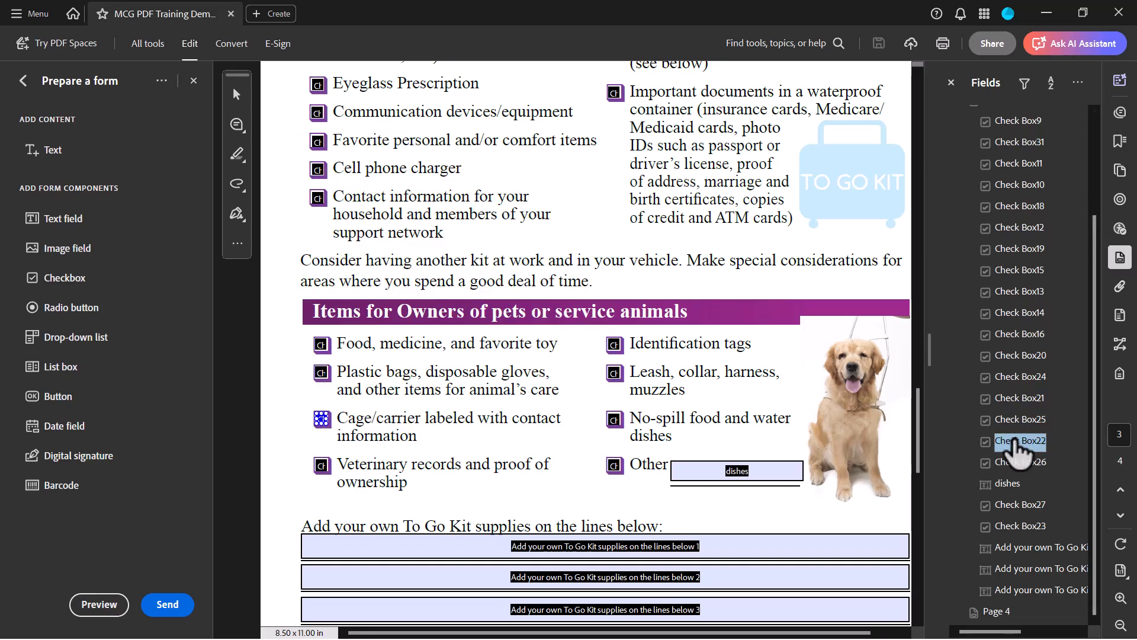
pyautogui.rightClick(1005, 442)
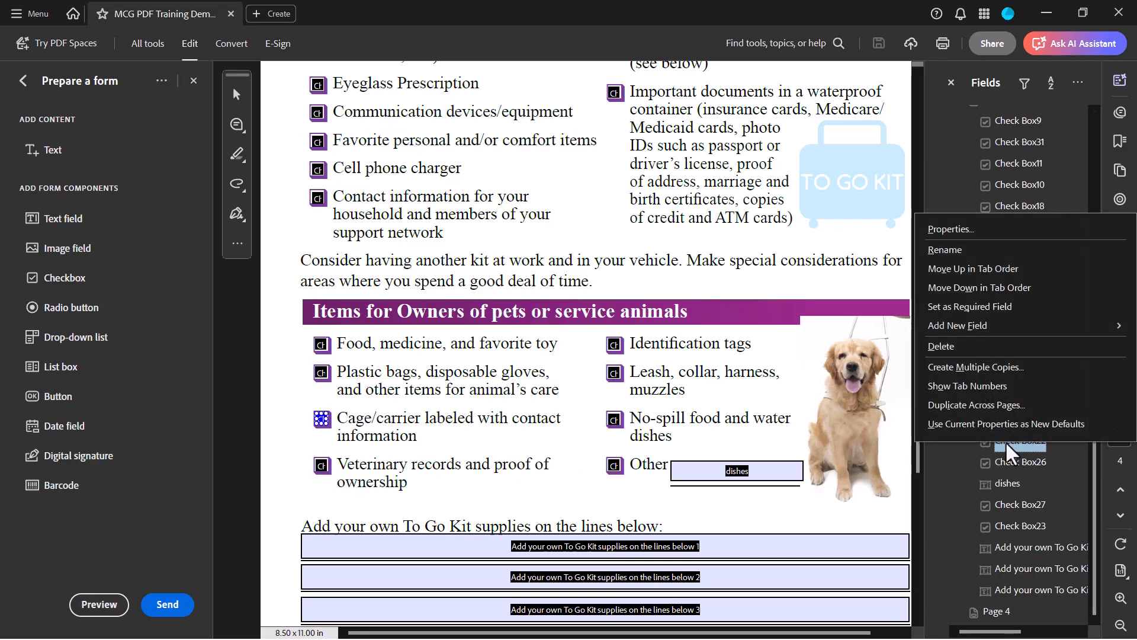
pyautogui.click(991, 229)
pyautogui.moveTo(456, 140); pyautogui.dragTo(705, 126)
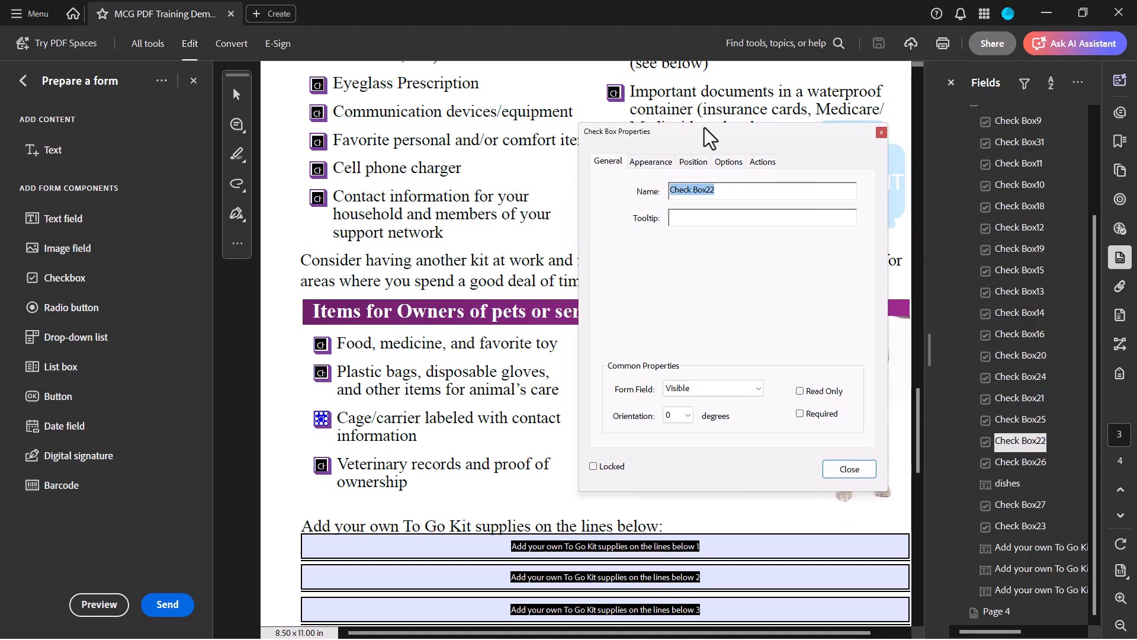
pyautogui.click(708, 220)
pyautogui.write('Cage/carrier labeled with contact information')
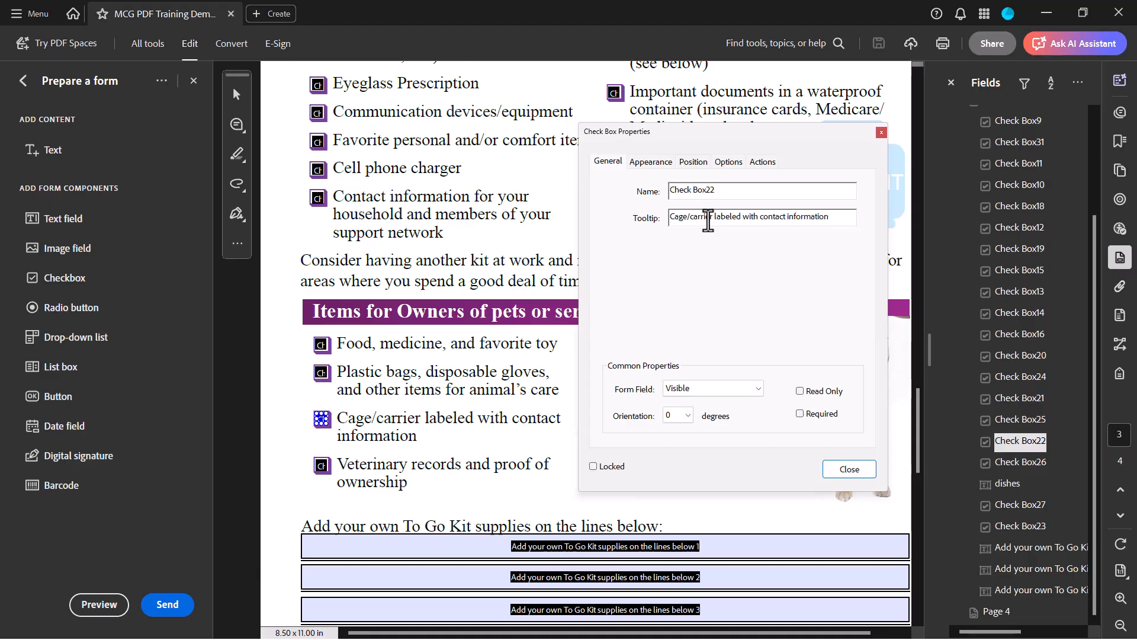
pyautogui.click(849, 469)
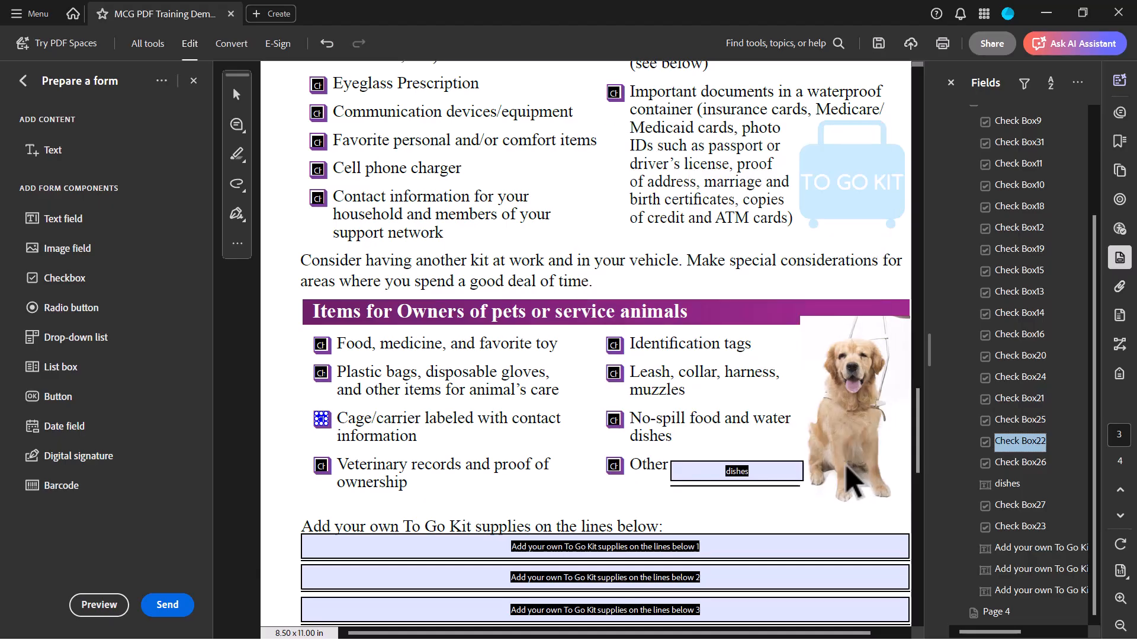
# Set the tooltip of Check Box26 to "No-spill food and water dishes" and close its properties
pyautogui.click(1020, 463)
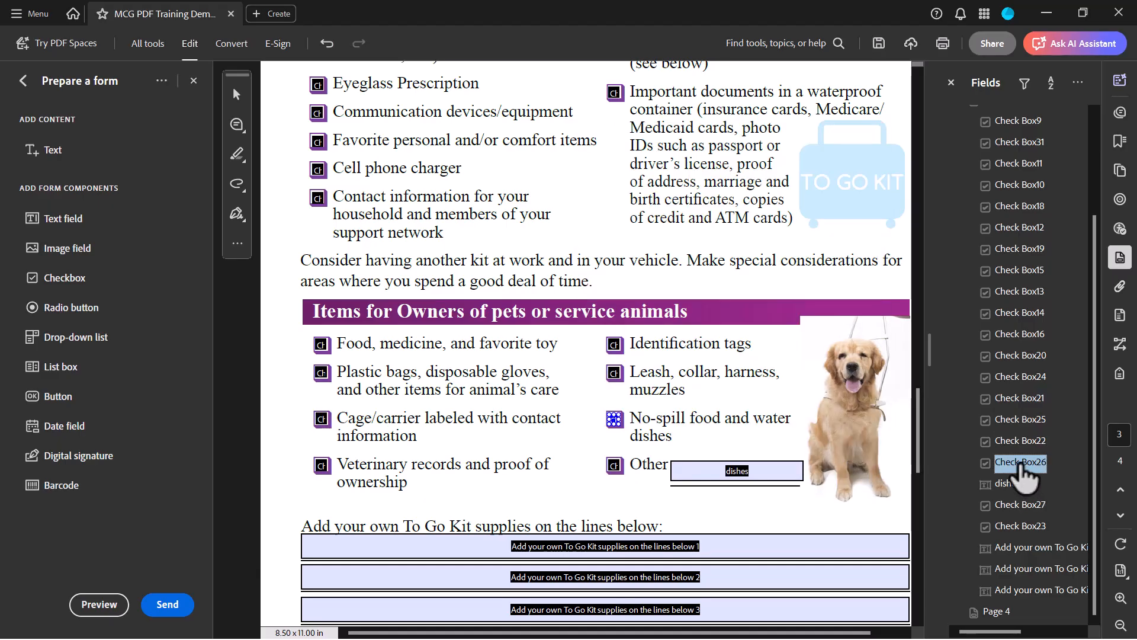
pyautogui.rightClick(1020, 465)
pyautogui.click(1010, 251)
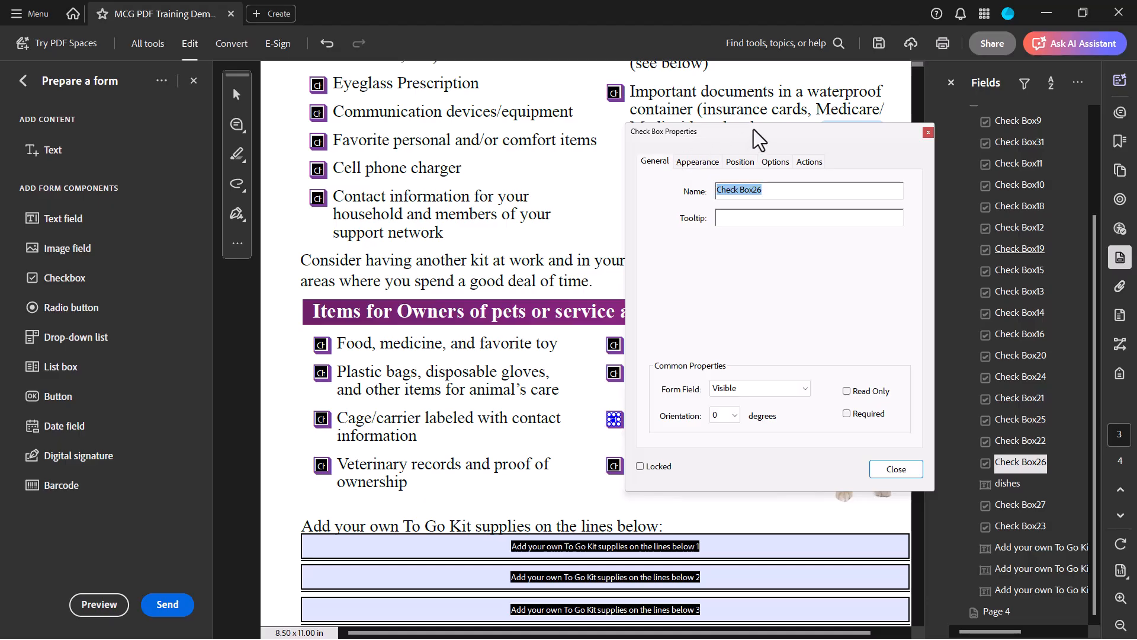
pyautogui.moveTo(754, 130); pyautogui.dragTo(410, 148)
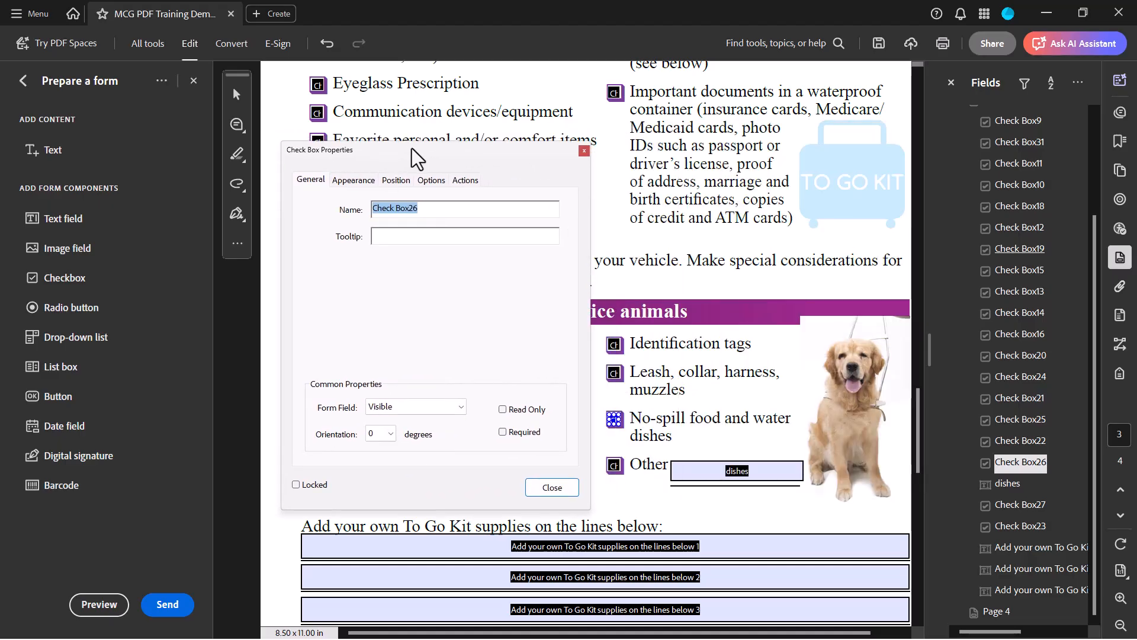
pyautogui.click(419, 237)
pyautogui.write('No-spill food and water dishes')
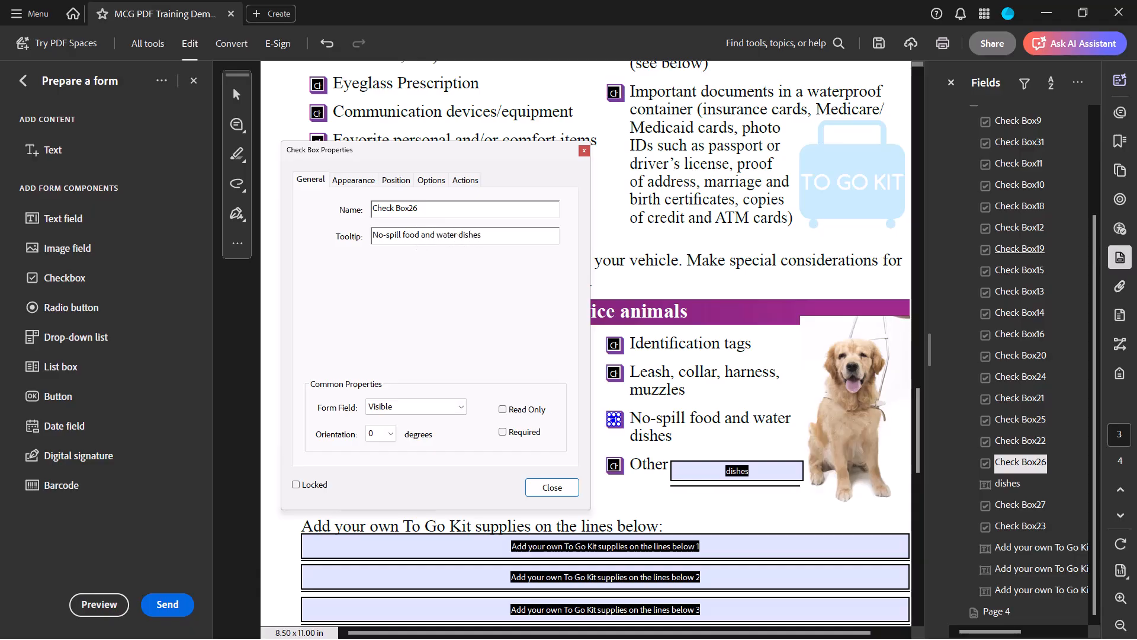
pyautogui.click(557, 489)
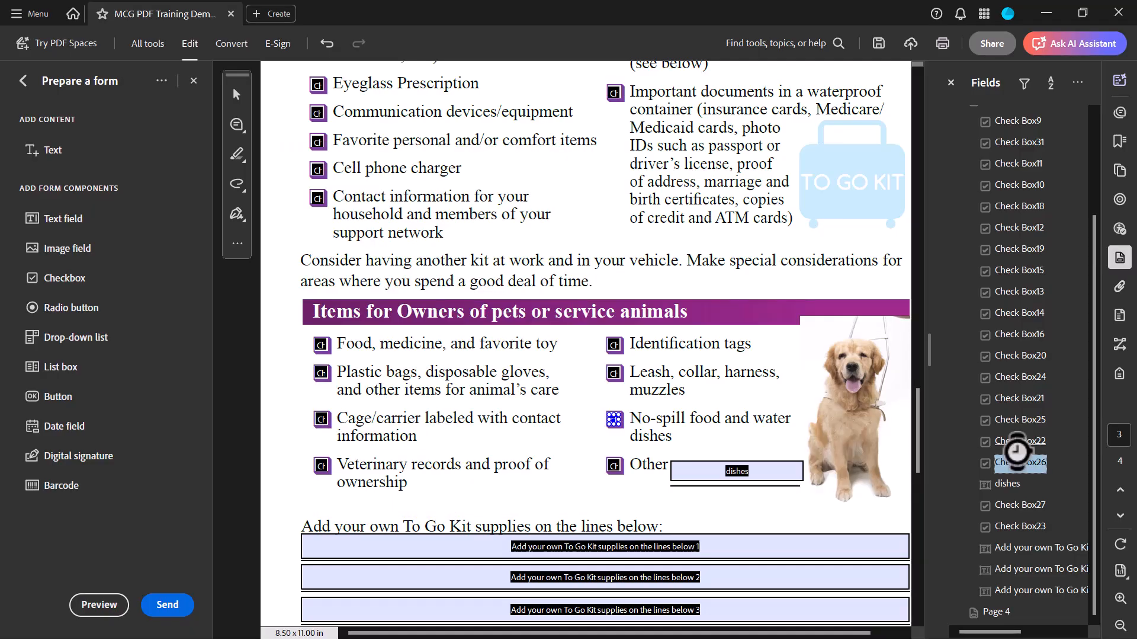
# Extend the tooltip of the "dishes" text field to "Other (fill in the blank)" and rename the field "(fill in the blank)"
pyautogui.rightClick(1001, 484)
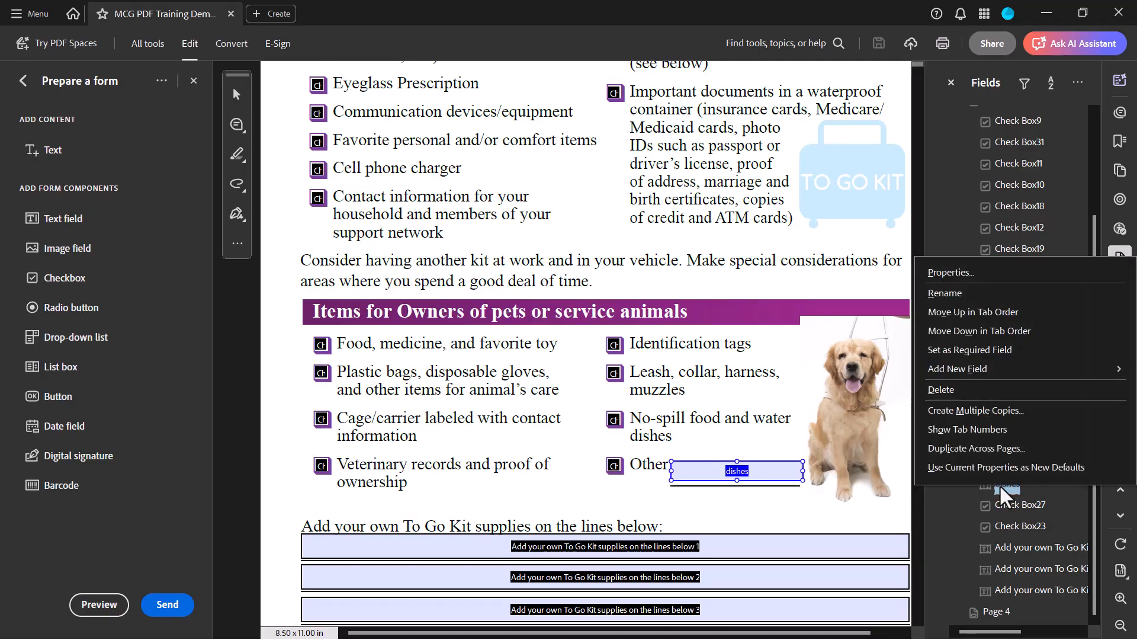
pyautogui.click(955, 270)
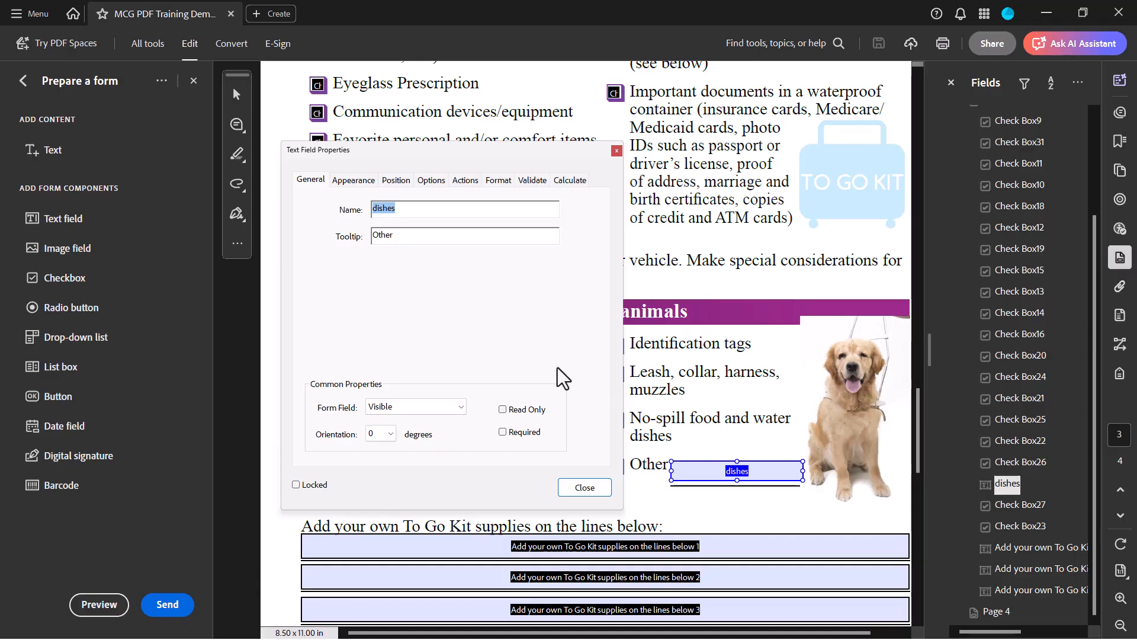
pyautogui.click(434, 236)
pyautogui.write('(fill in the blank)')
pyautogui.moveTo(478, 150); pyautogui.dragTo(405, 144)
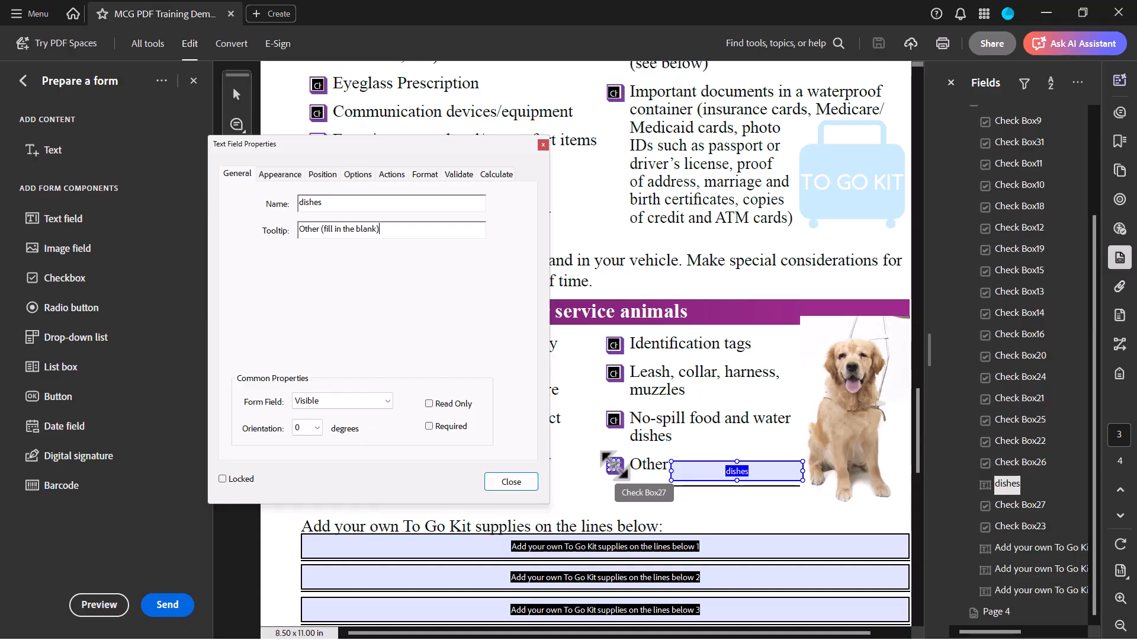
pyautogui.doubleClick(360, 203)
pyautogui.write('(fi')
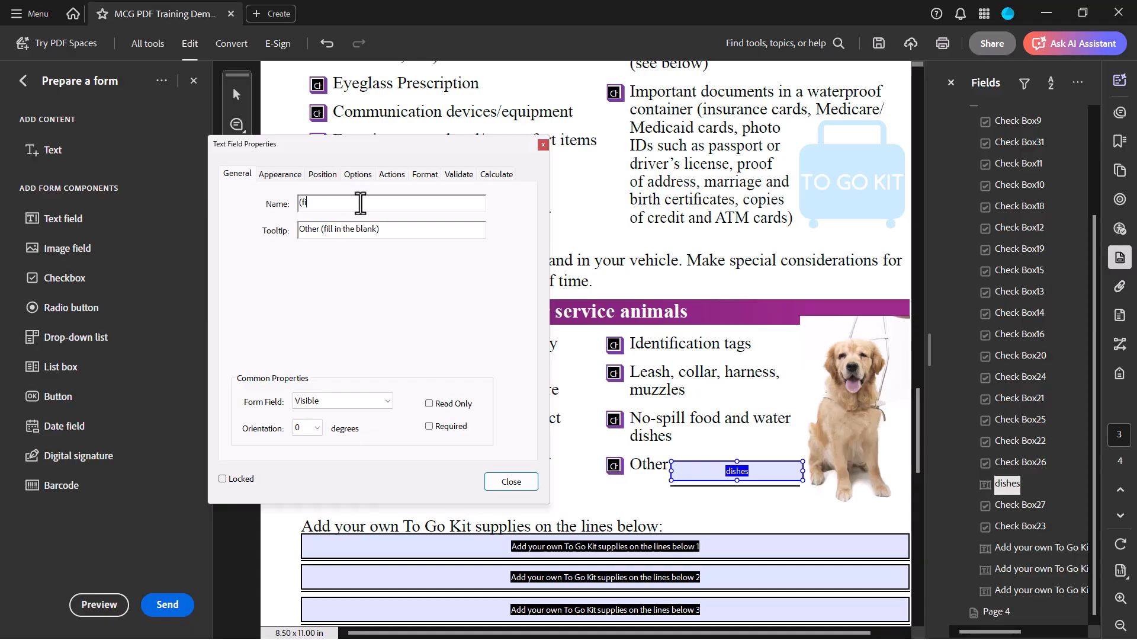
pyautogui.write('ll in the blank')
pyautogui.press('Return')
# Set the tooltip of Check Box27 to "Other" and close its properties
pyautogui.click(1019, 526)
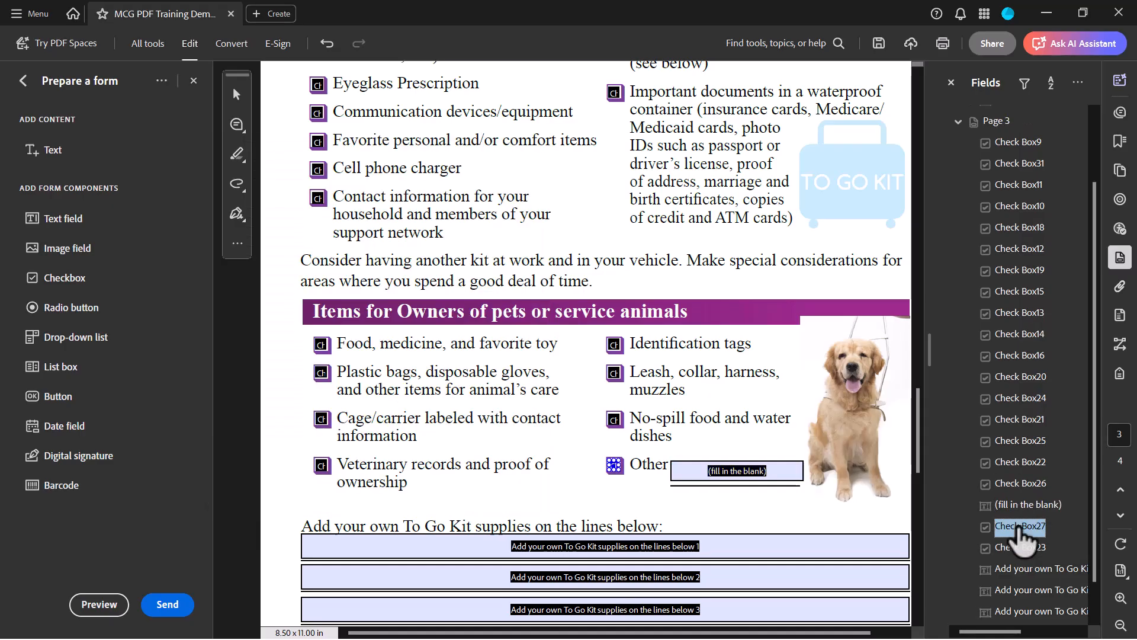
pyautogui.rightClick(1019, 525)
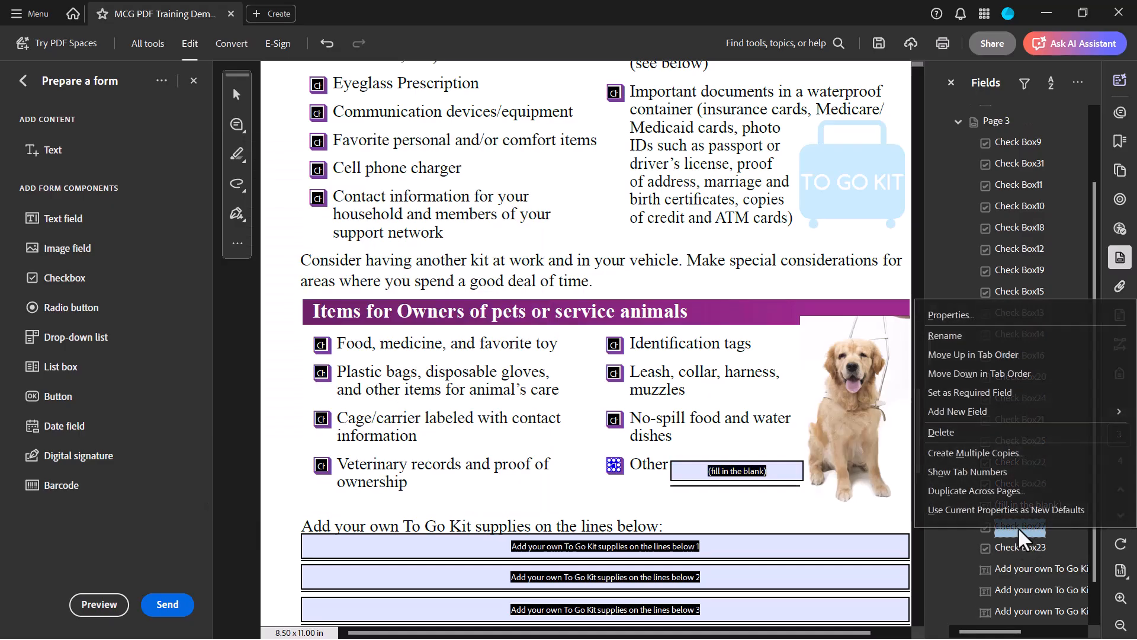
pyautogui.click(1004, 315)
pyautogui.moveTo(653, 79); pyautogui.dragTo(443, 139)
pyautogui.click(426, 225)
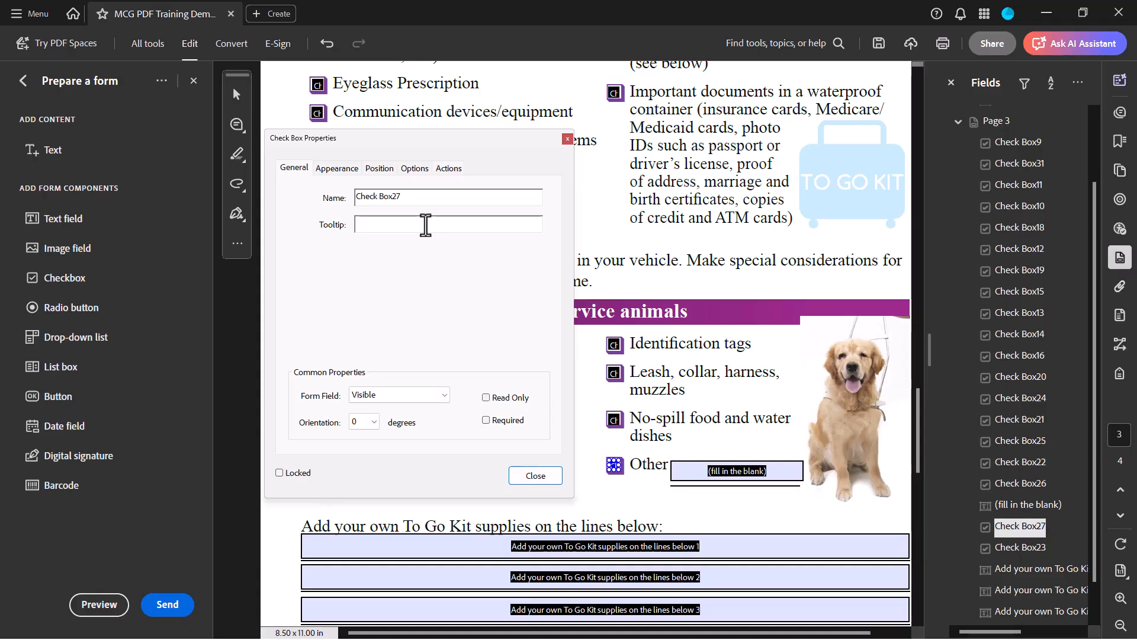
pyautogui.write('Other')
pyautogui.click(535, 475)
# Set the tooltip of Check Box23 to "Veterinary records and proof of ownership" and close its properties
pyautogui.click(1010, 548)
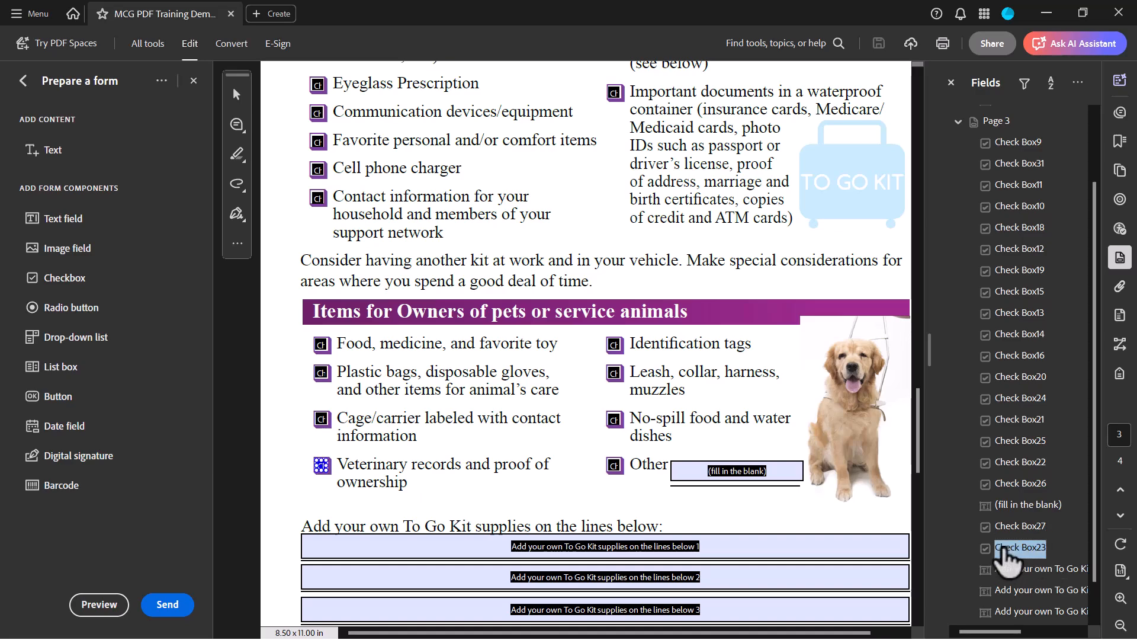
pyautogui.rightClick(1010, 546)
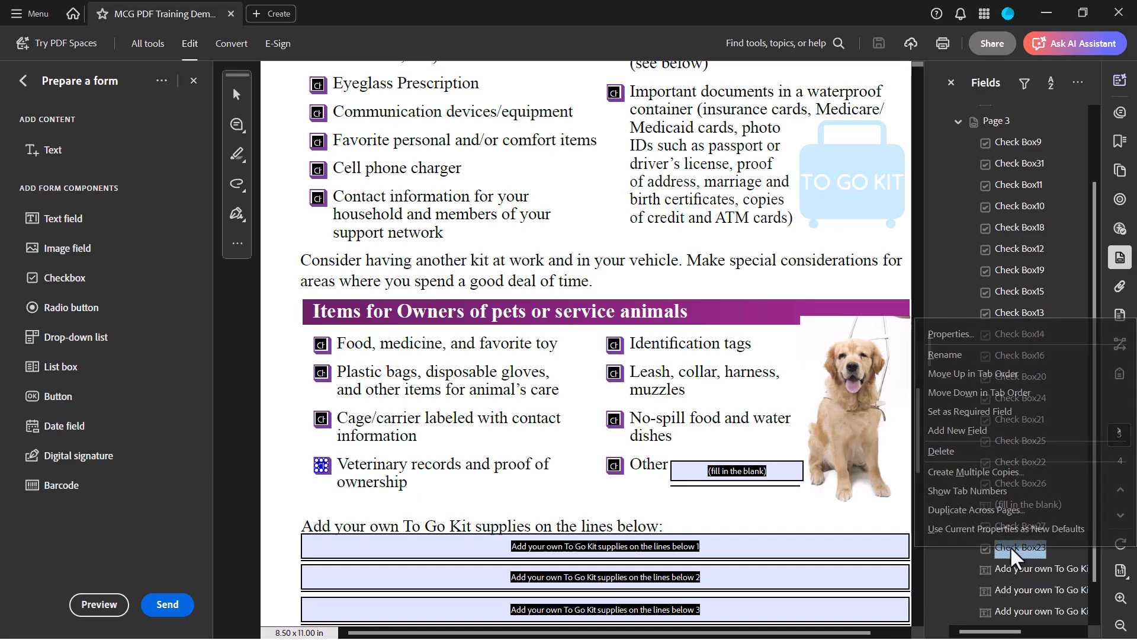
pyautogui.click(994, 334)
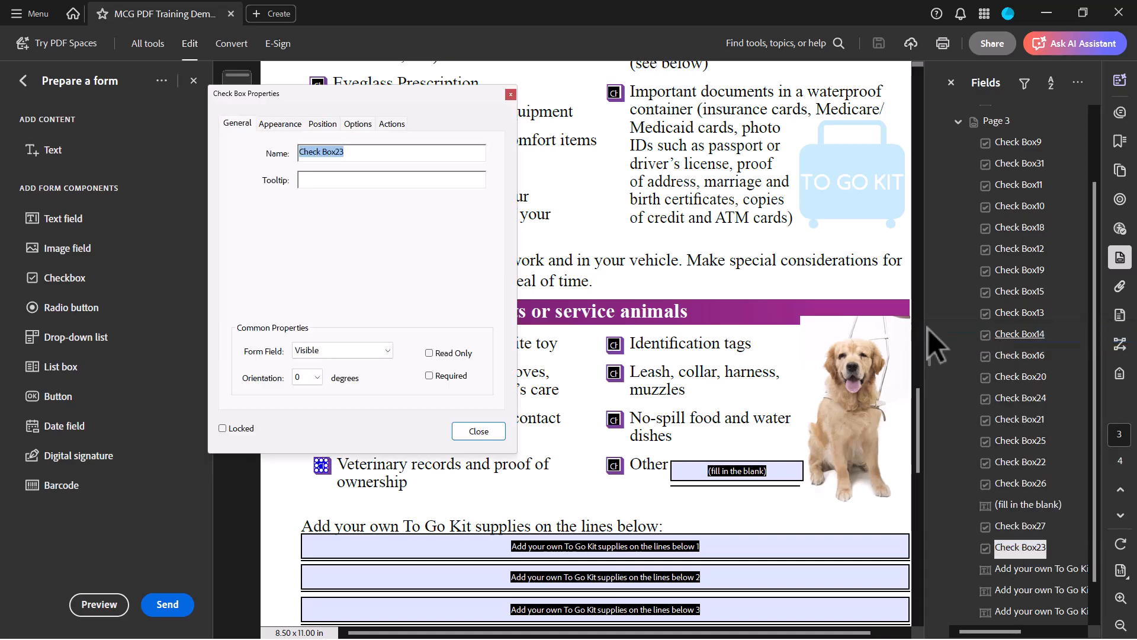
pyautogui.moveTo(417, 87); pyautogui.dragTo(695, 75)
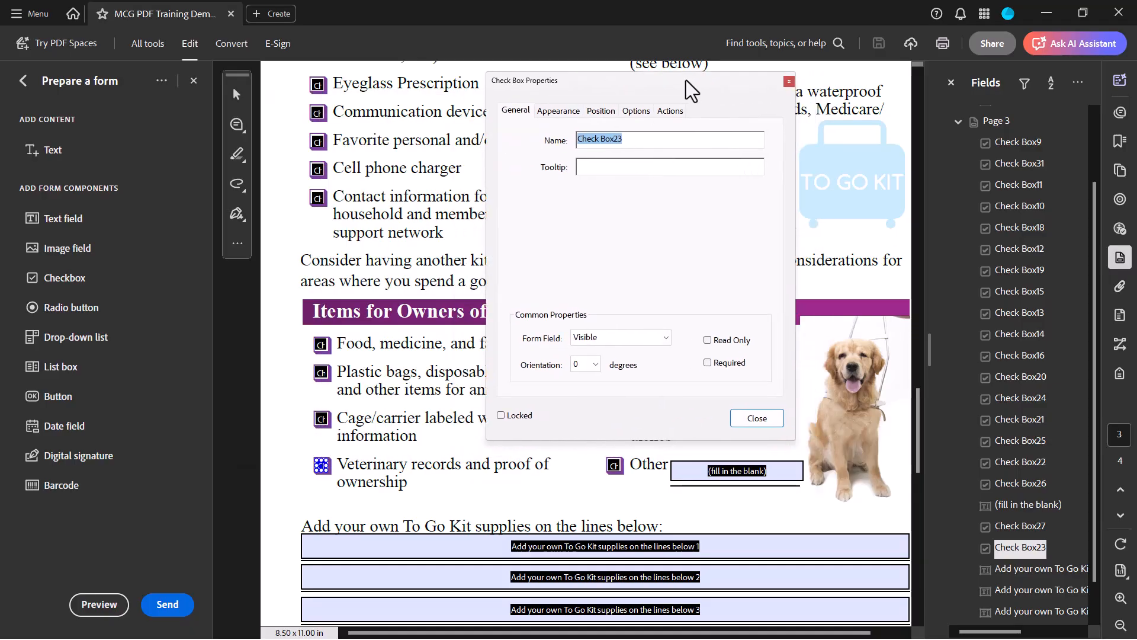
pyautogui.click(648, 166)
pyautogui.write('Veterinary')
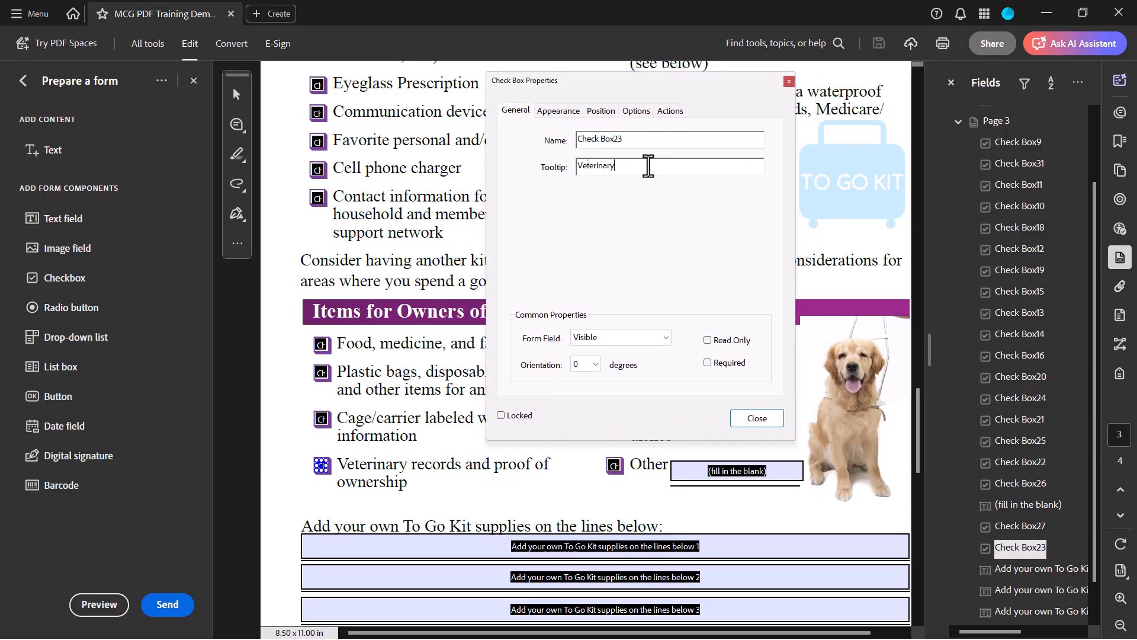
pyautogui.write(' records and proof of ownership')
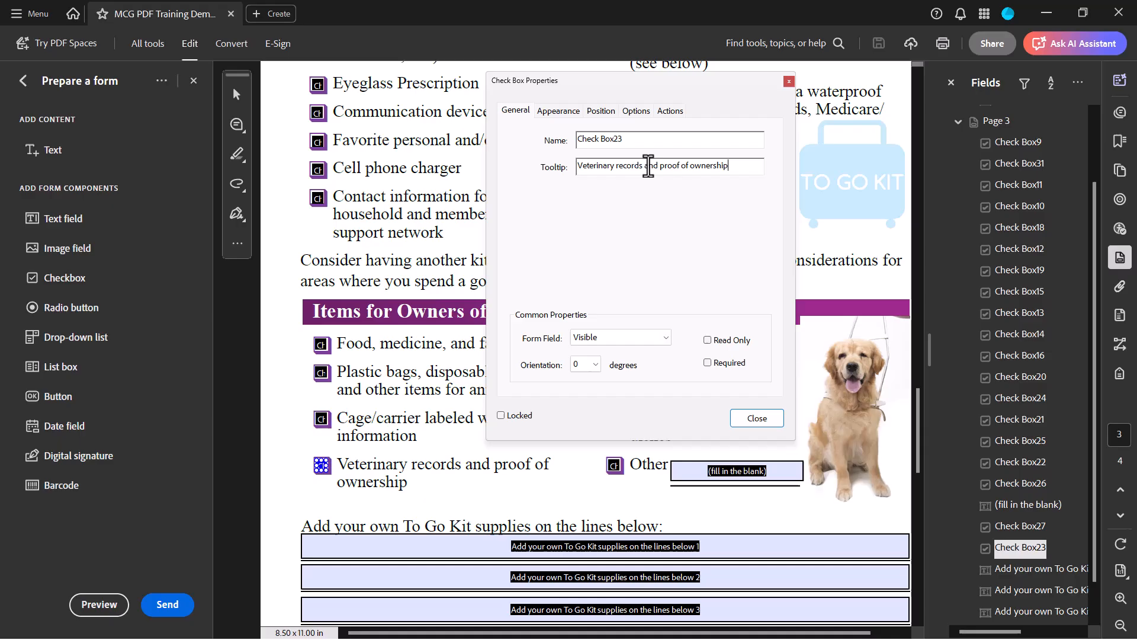
pyautogui.click(761, 421)
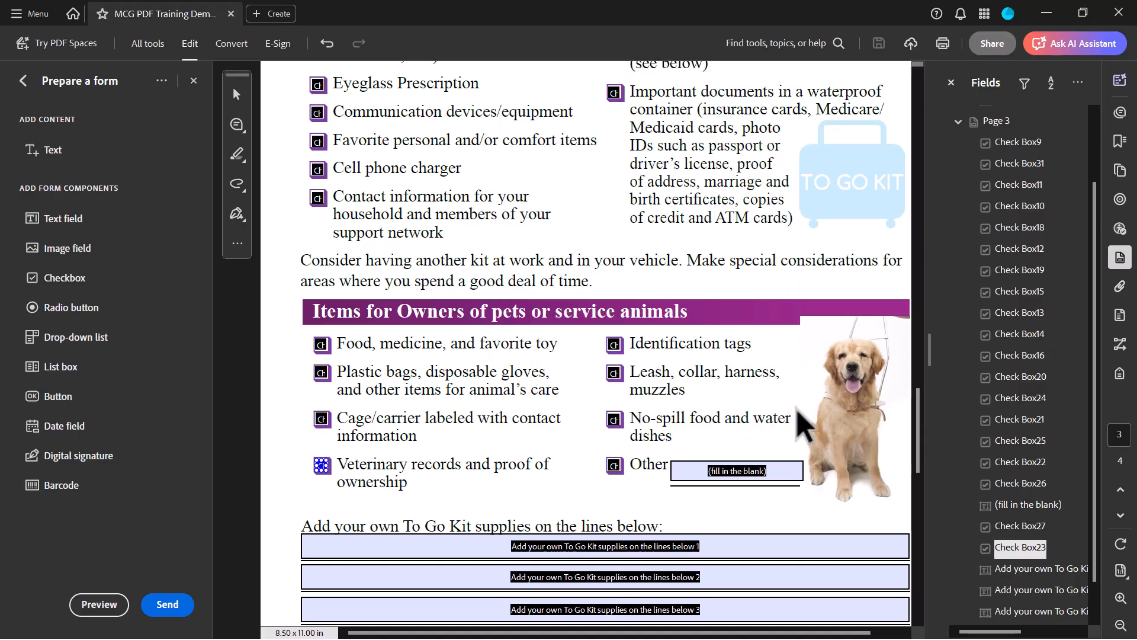
# Review the names and tooltips of the three "Add your own To Go Kit supplies on the lines below" text fields, then close the properties
pyautogui.click(1021, 483)
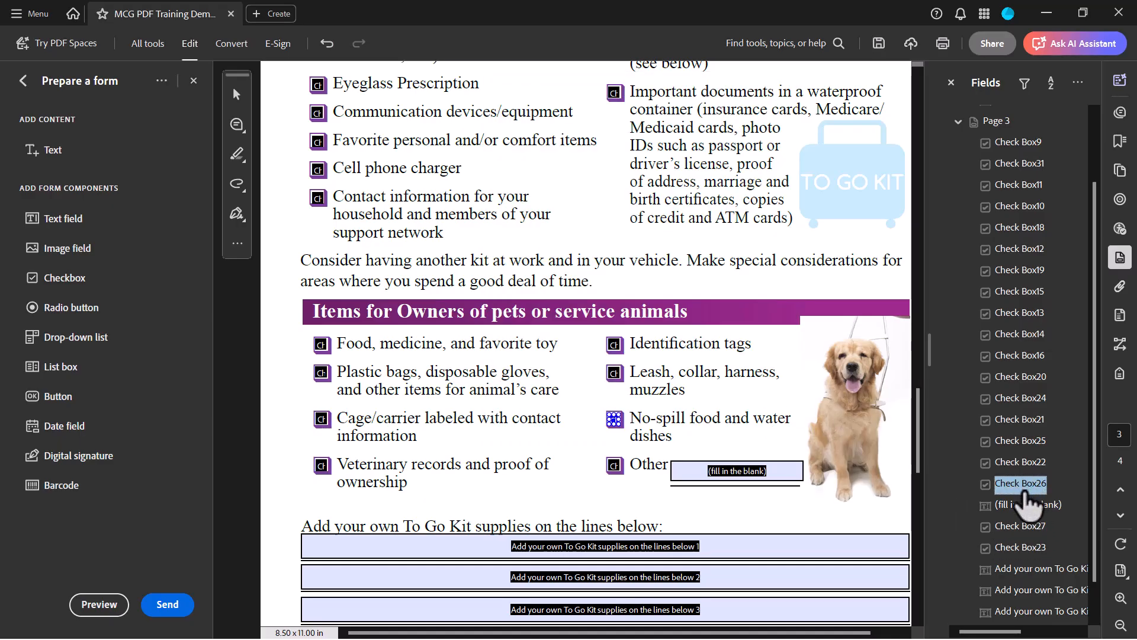
pyautogui.click(1014, 570)
pyautogui.rightClick(1014, 569)
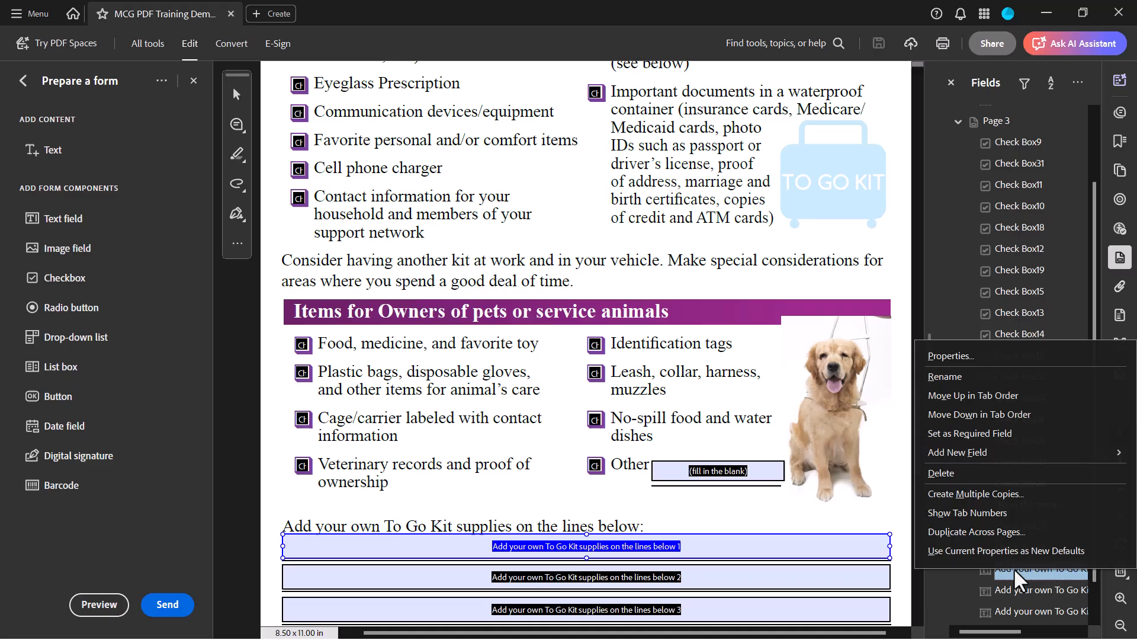
pyautogui.click(996, 352)
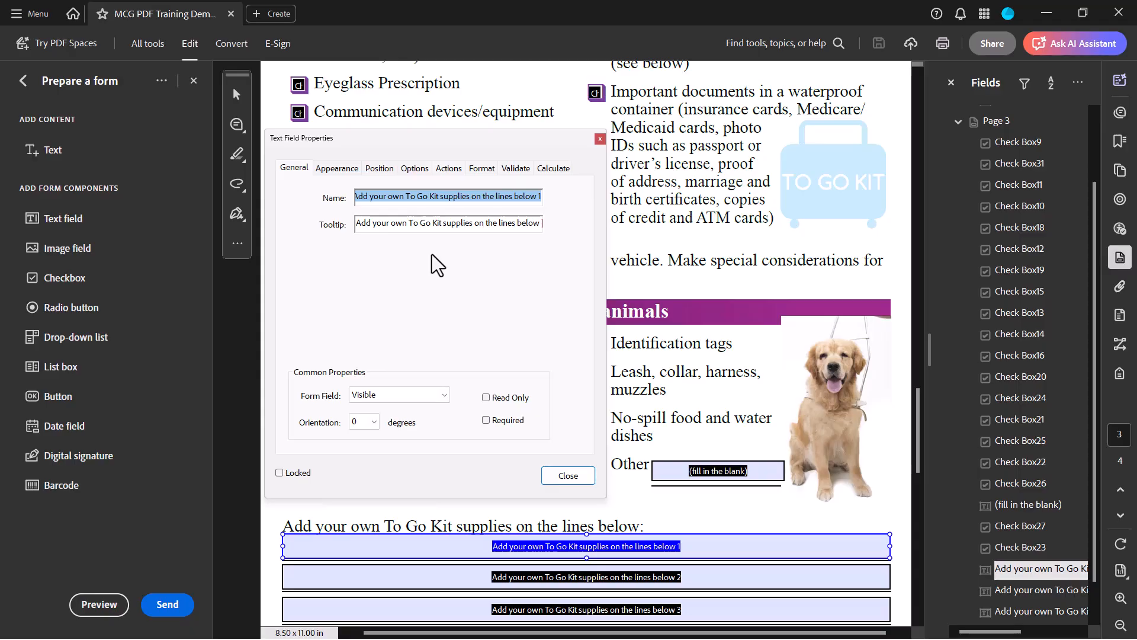
pyautogui.scroll(-1, 1012, 554)
pyautogui.click(1020, 570)
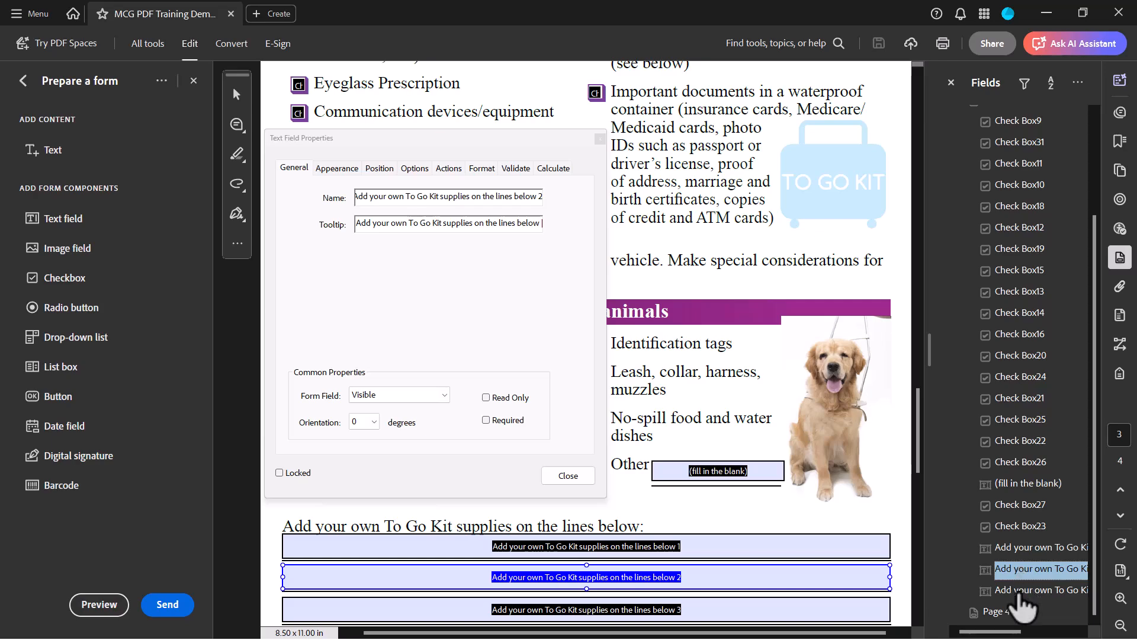
pyautogui.click(1016, 591)
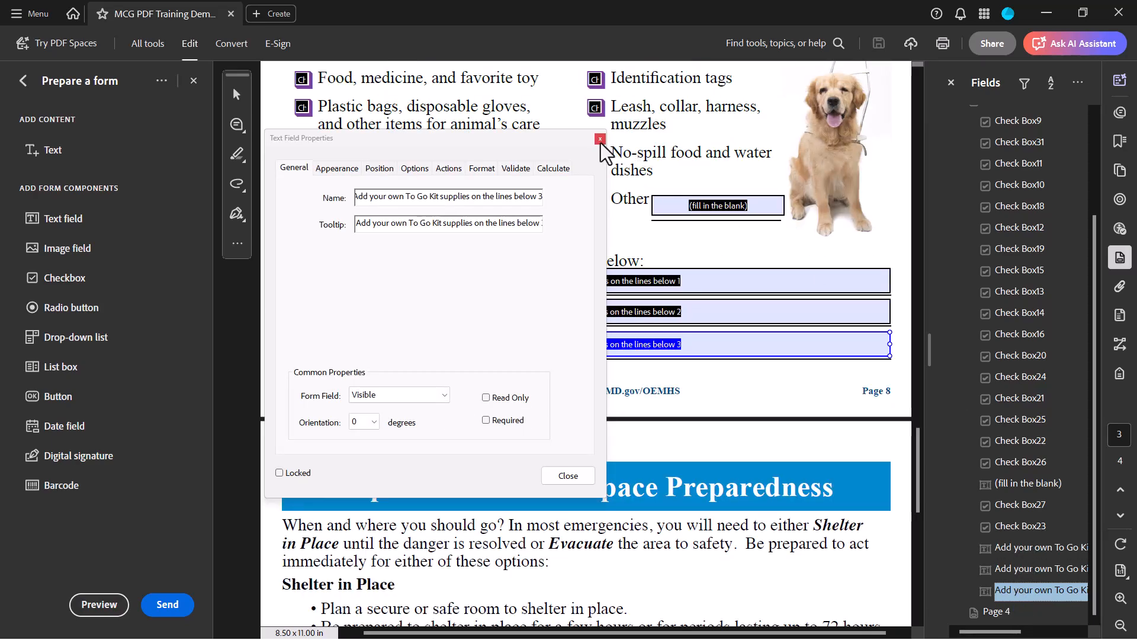
pyautogui.press('Escape')
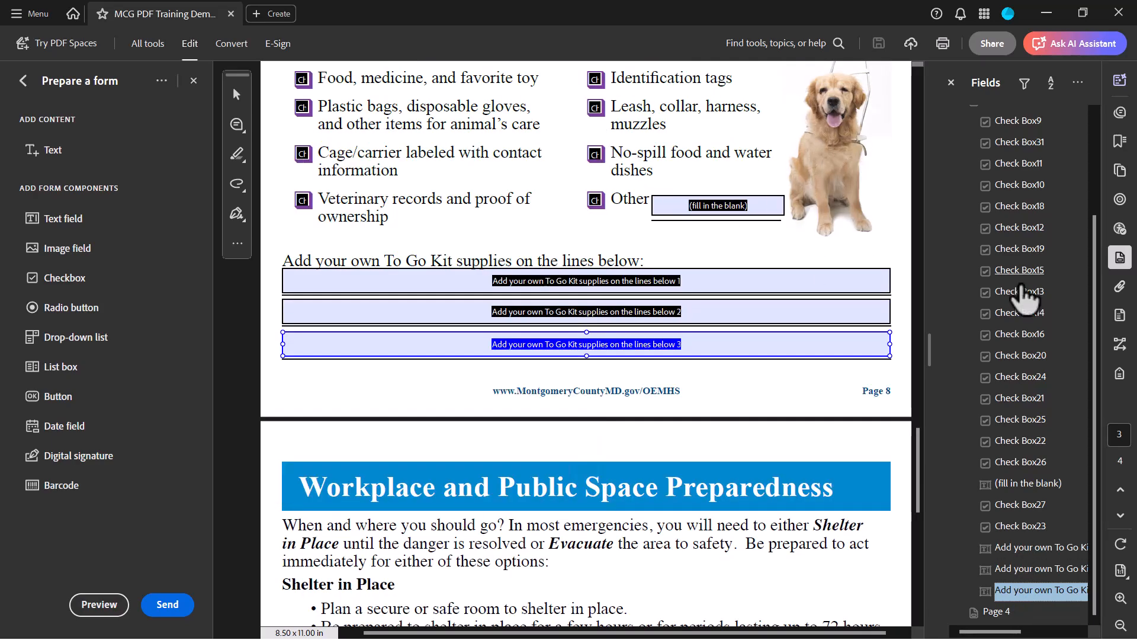
# Rerun the accessibility check on the form, collapse the Forms results and expand the Alternate Text results
pyautogui.click(953, 83)
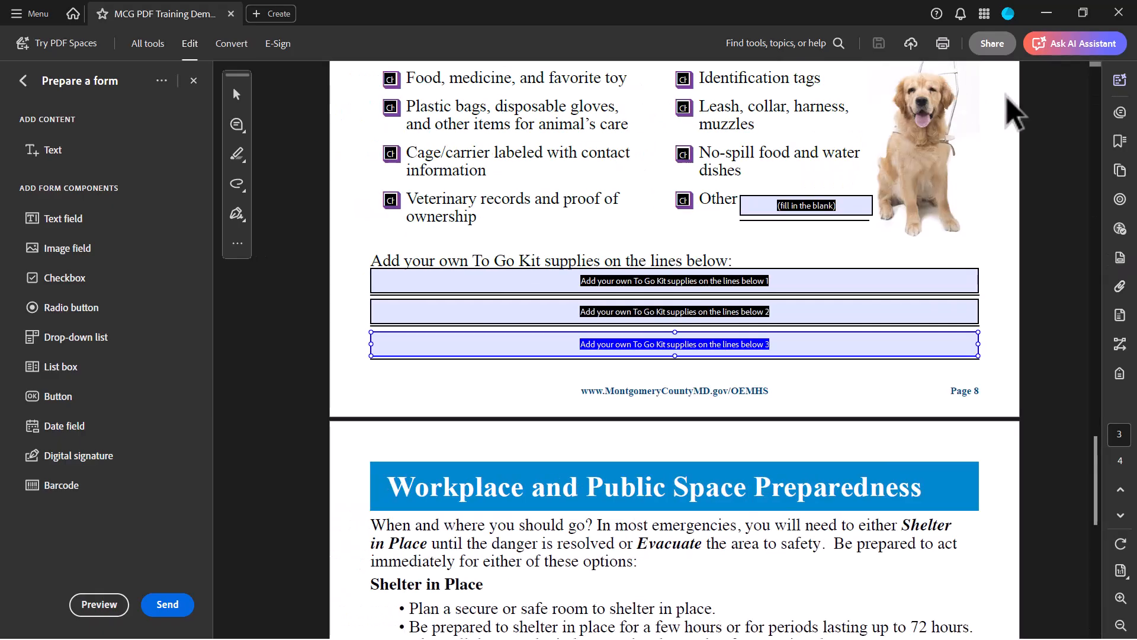
pyautogui.click(1120, 229)
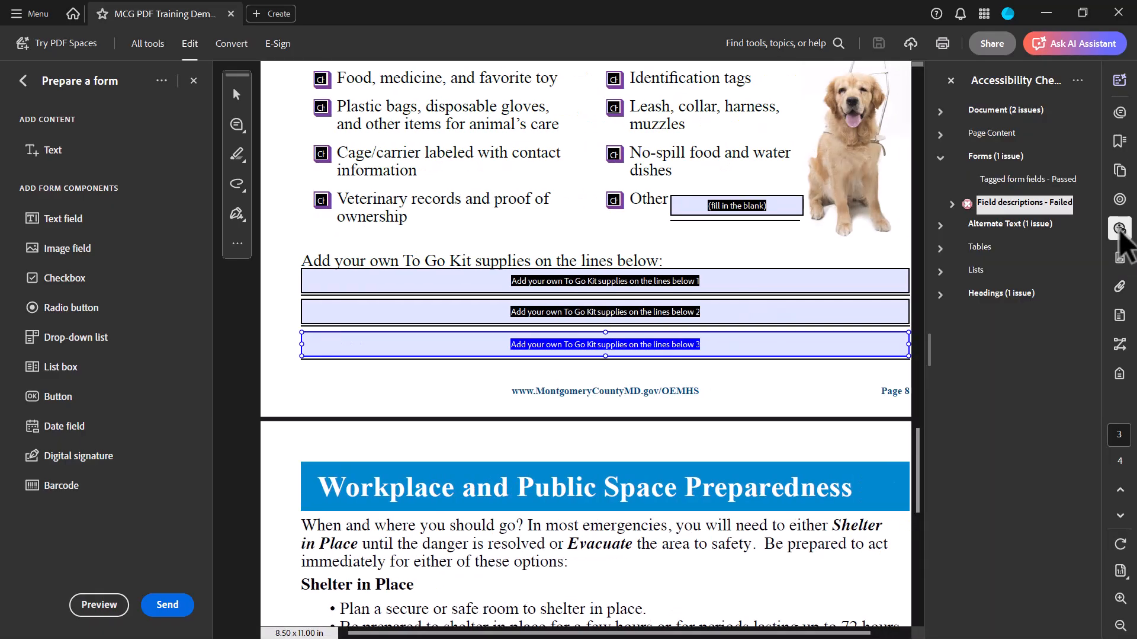
pyautogui.click(1078, 80)
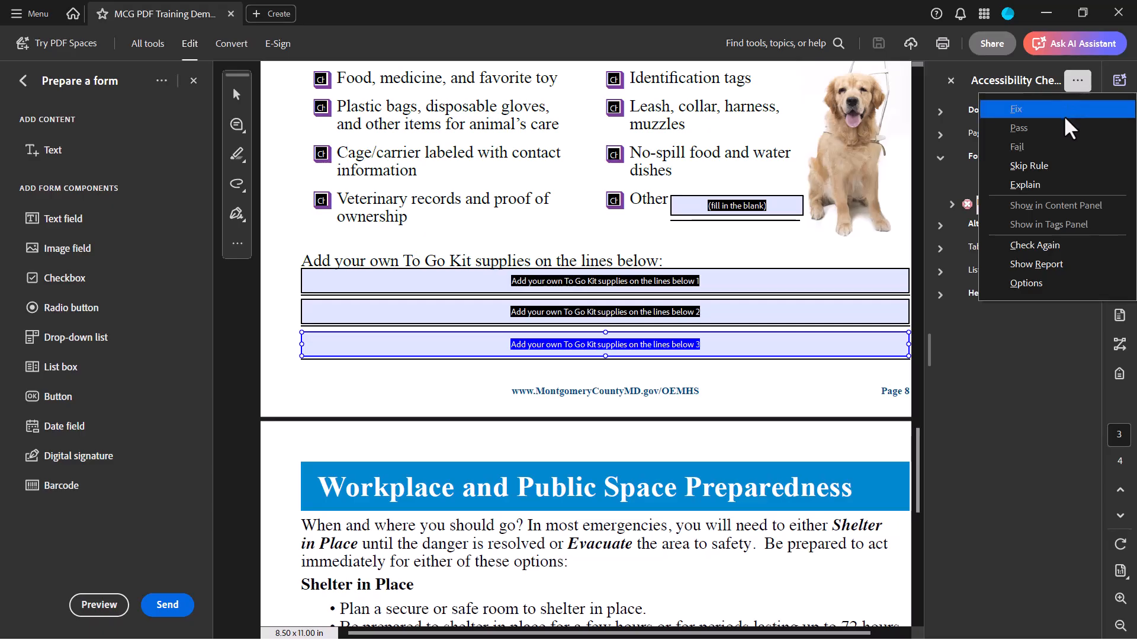
pyautogui.click(1062, 244)
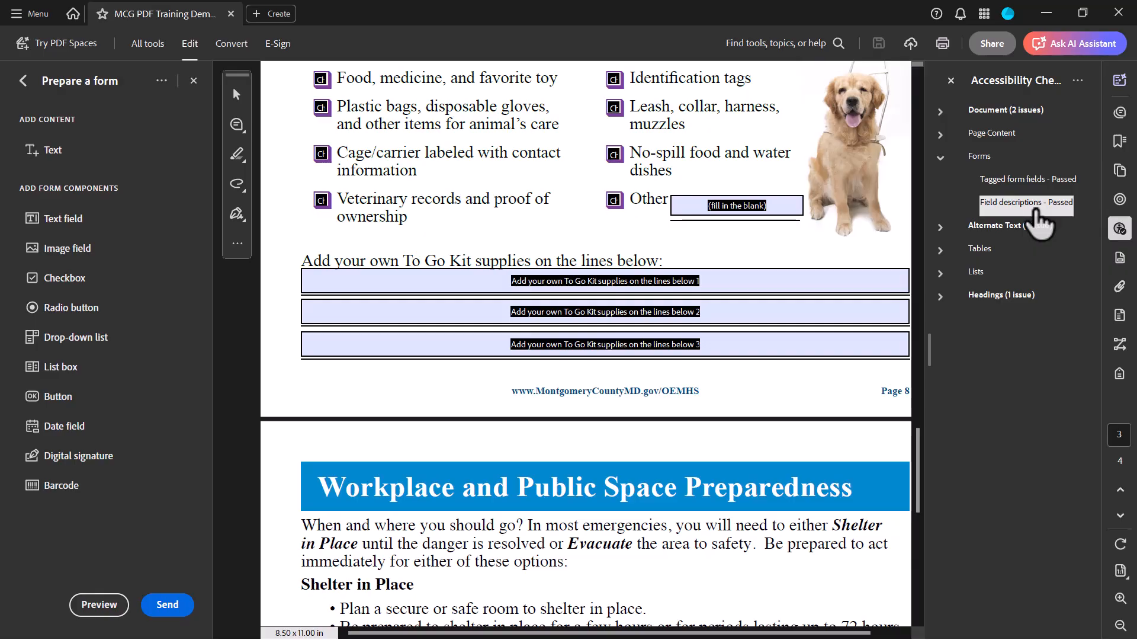
pyautogui.click(939, 156)
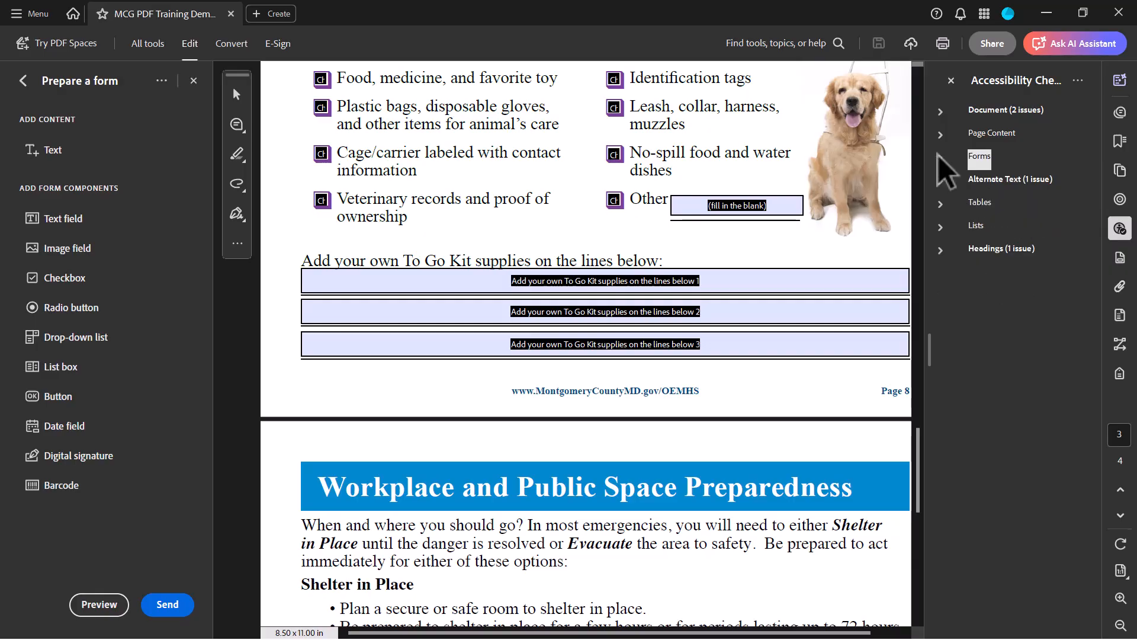
pyautogui.click(941, 184)
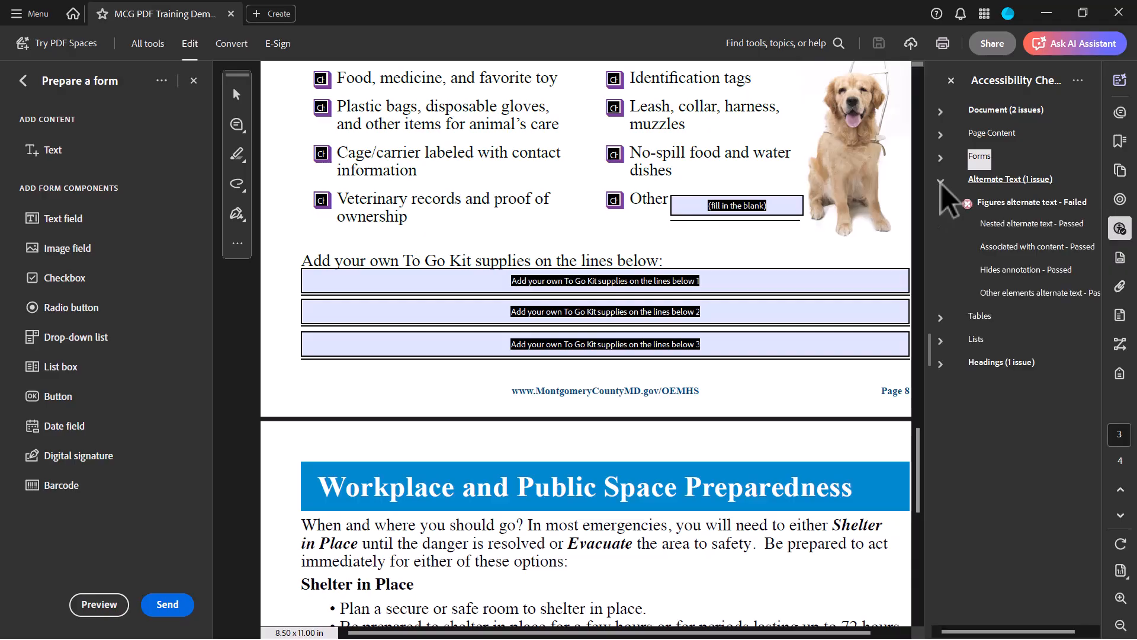
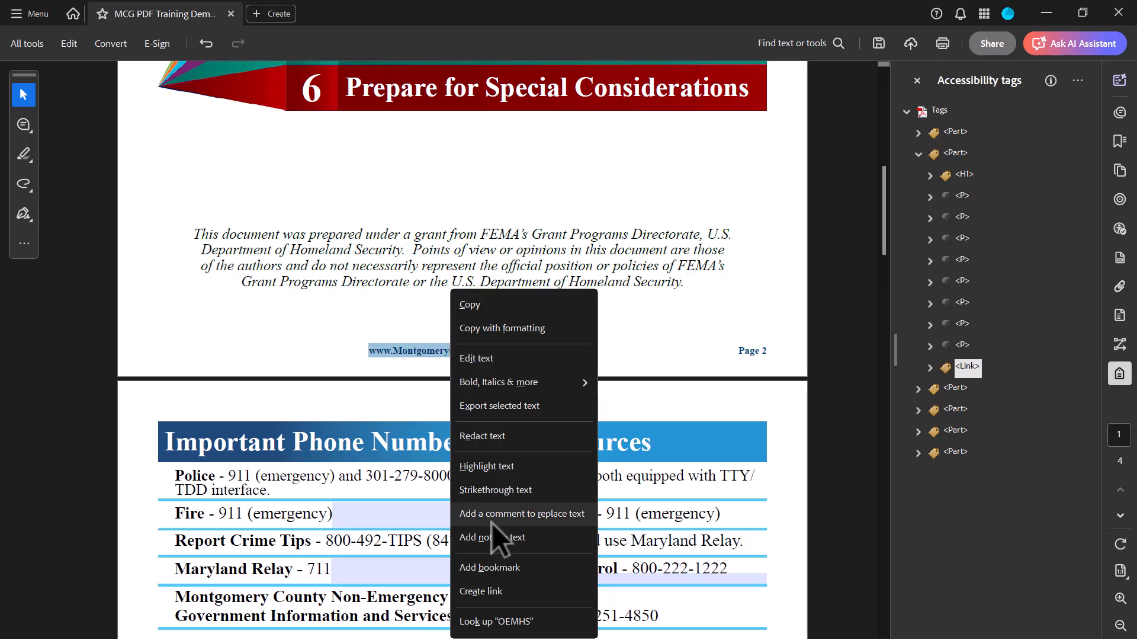
pyautogui.click(510, 589)
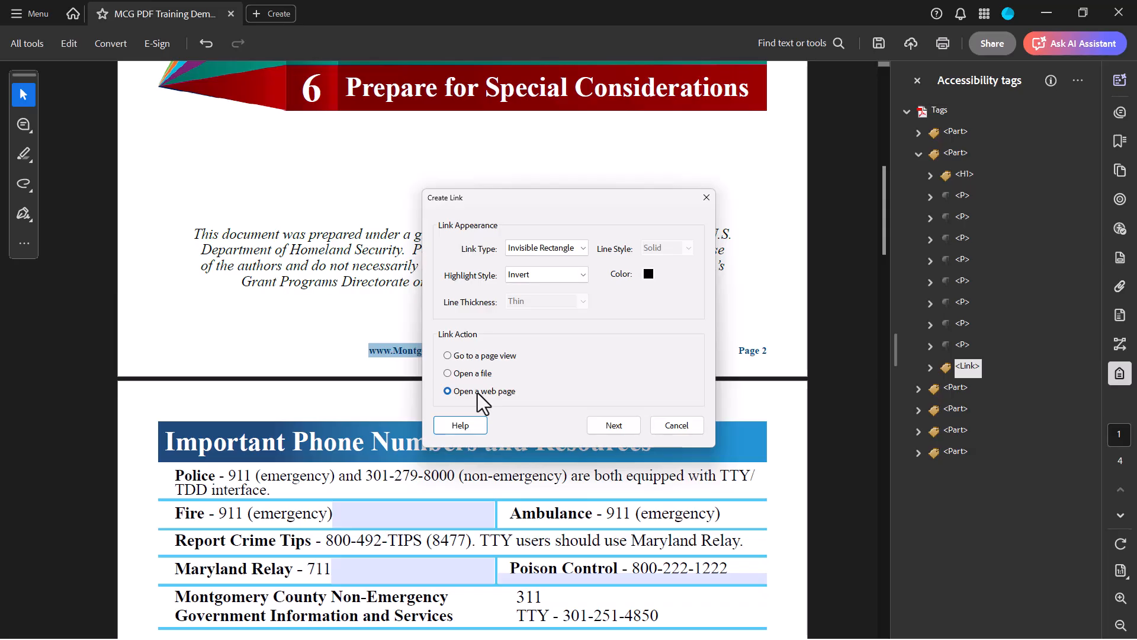
pyautogui.click(613, 426)
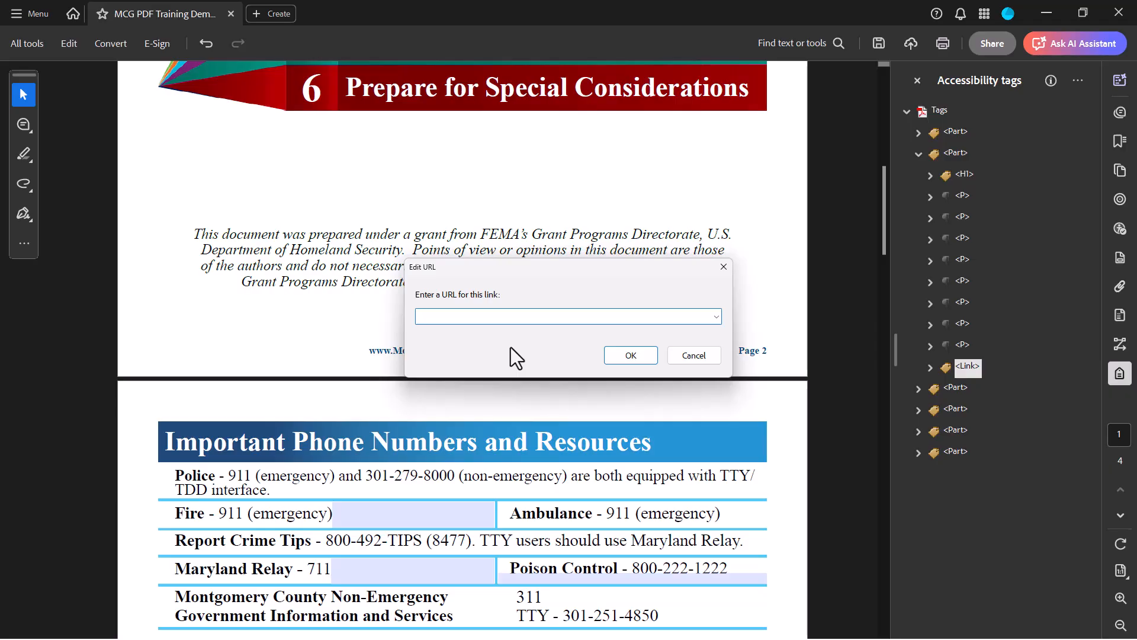
pyautogui.write('www.MontgomeryCountyMD.gov/OEMHS')
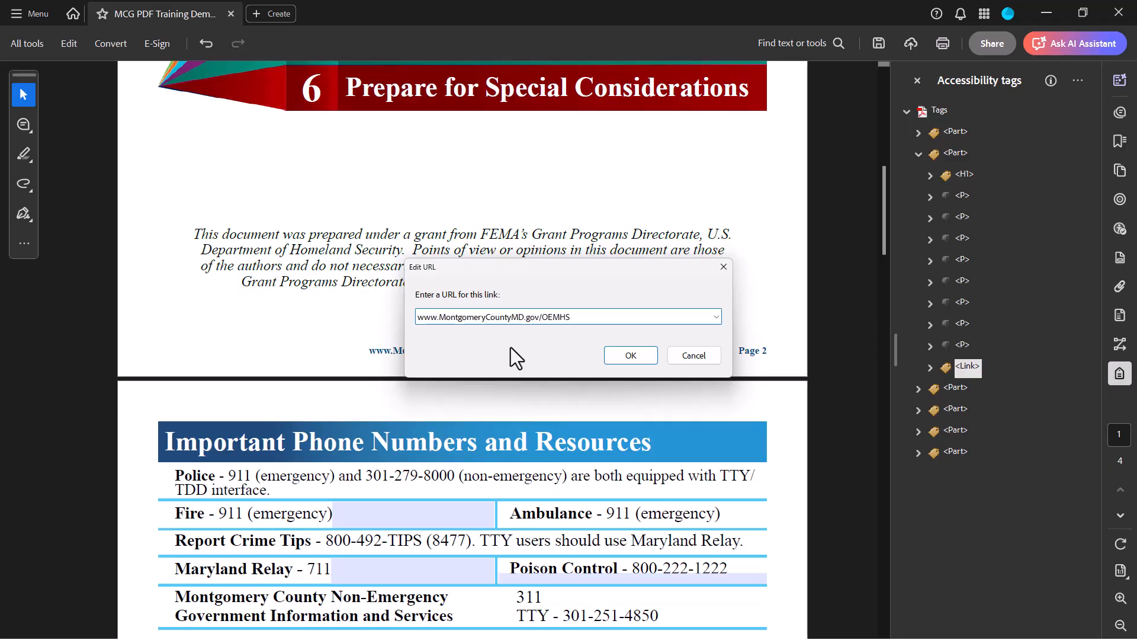
pyautogui.click(630, 355)
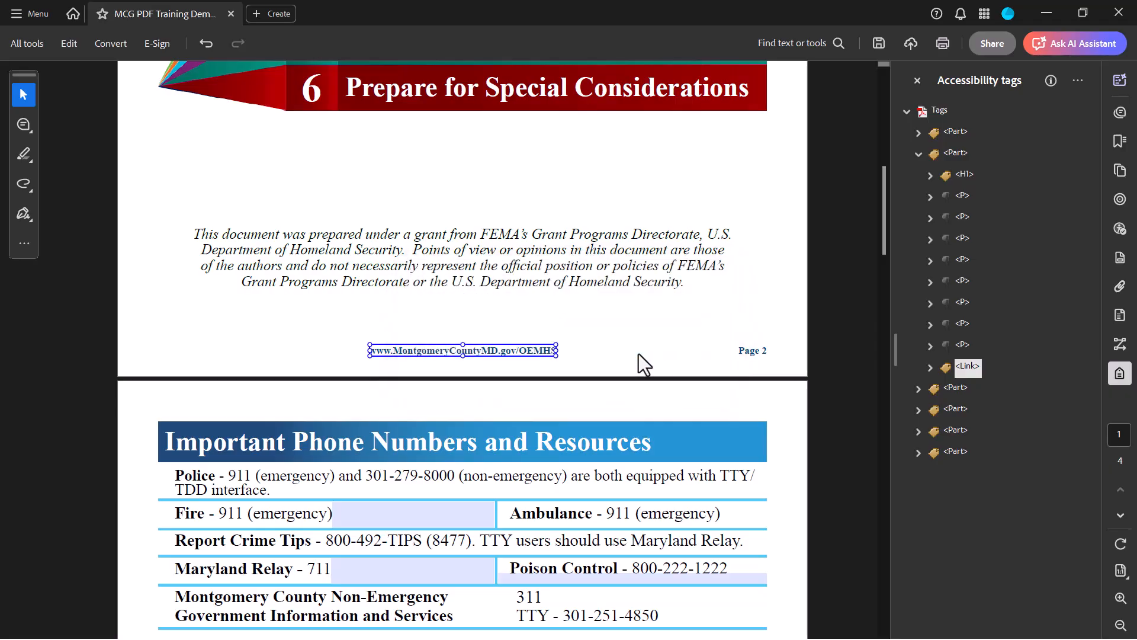
pyautogui.click(930, 367)
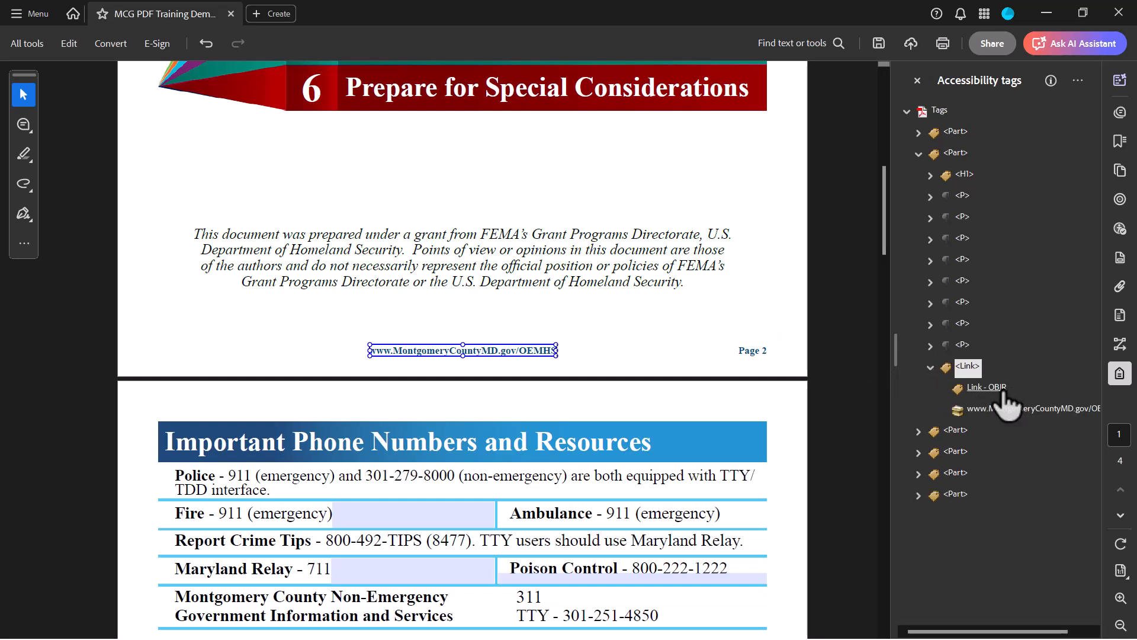
pyautogui.click(930, 367)
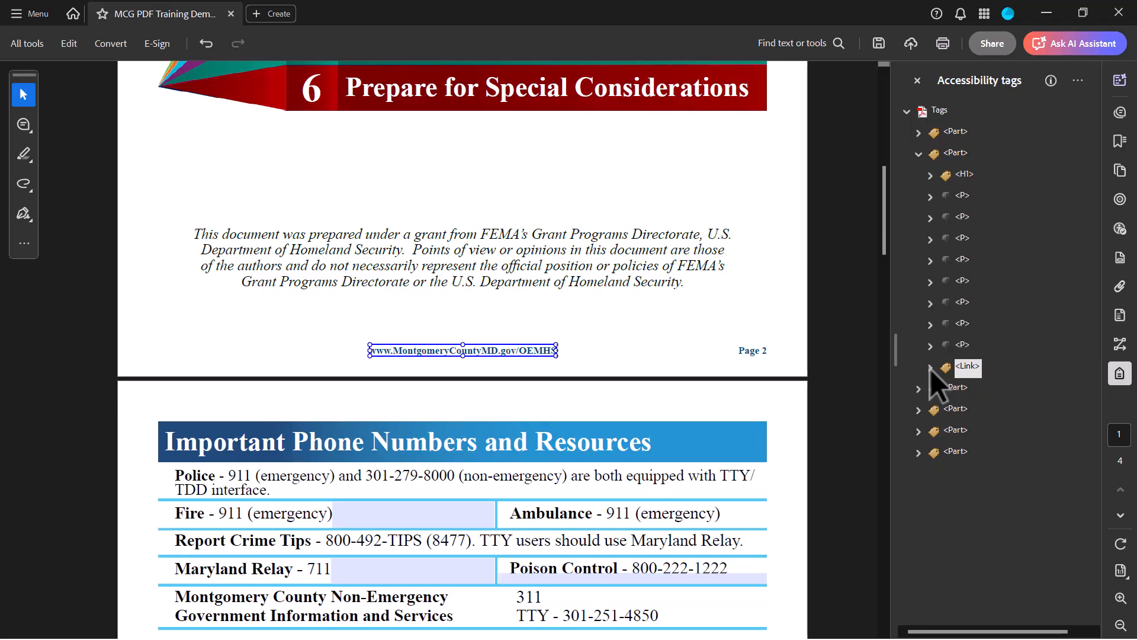
# Run the accessibility check again to refresh the list of figures lacking alternate text
pyautogui.click(1120, 228)
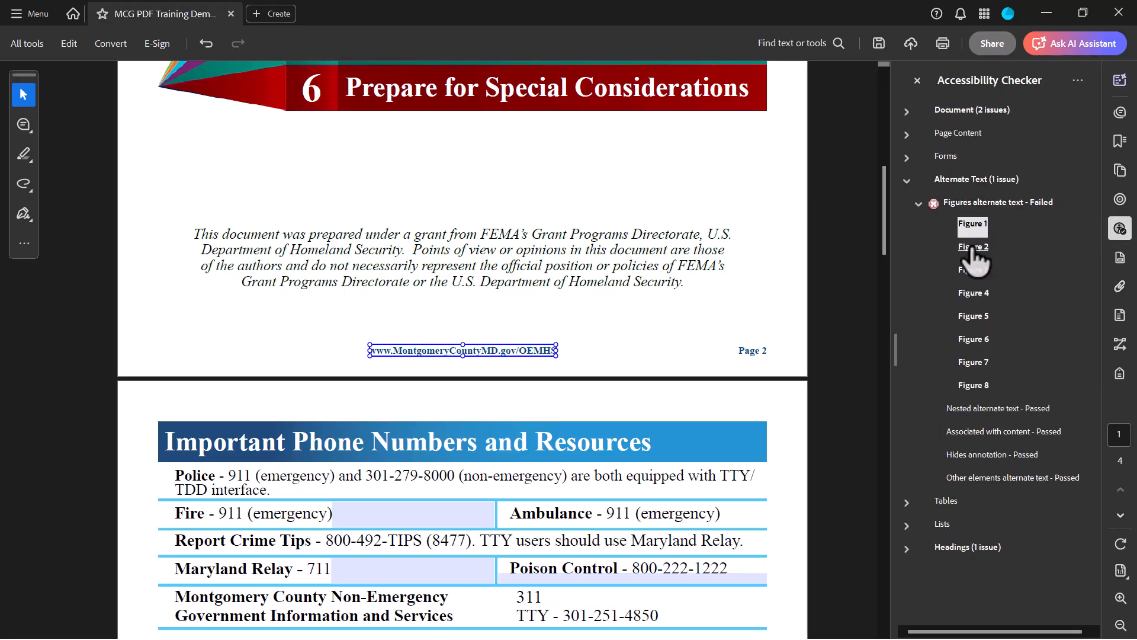
pyautogui.click(1078, 79)
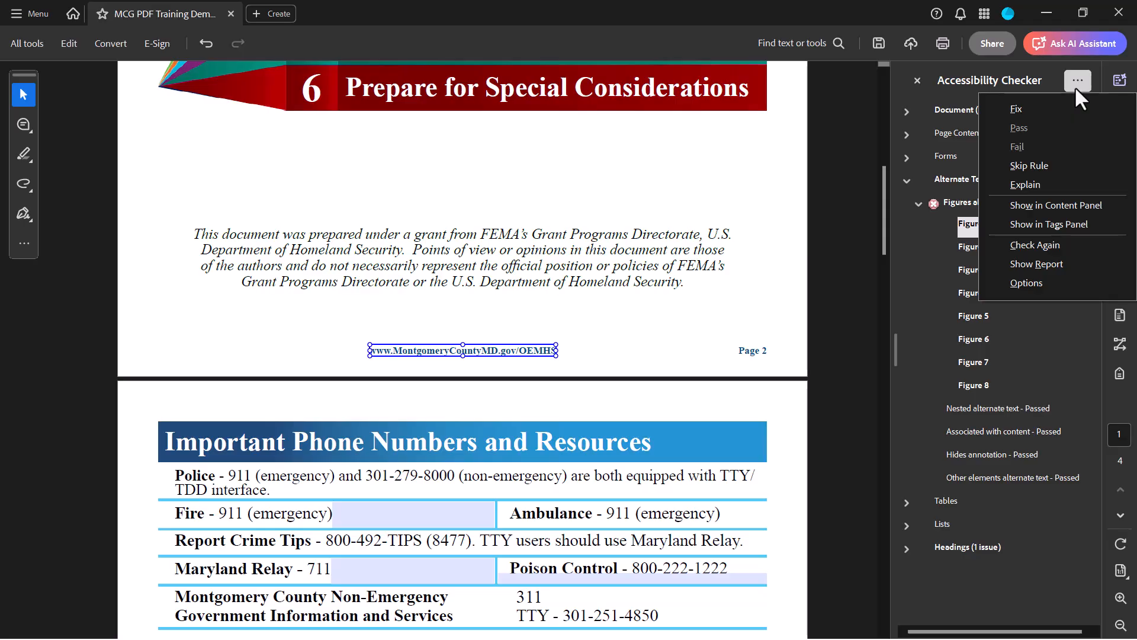
pyautogui.click(1069, 246)
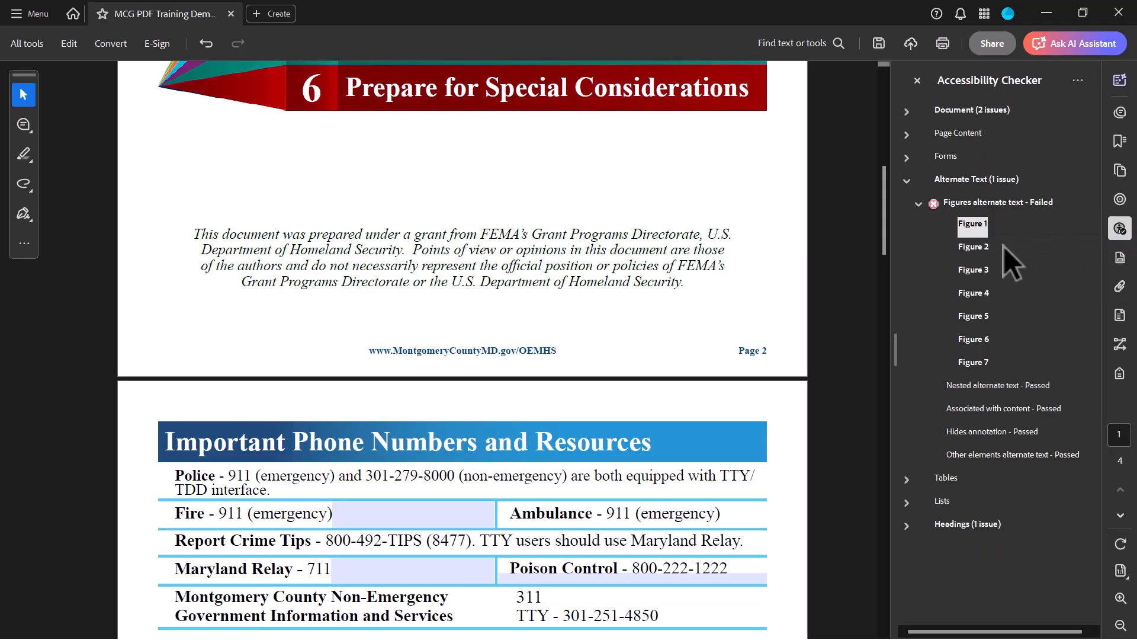
# Find the flagged Figure 1, the web address in the Page 4 footer, in the tag tree and set its tag type to Link
pyautogui.click(978, 228)
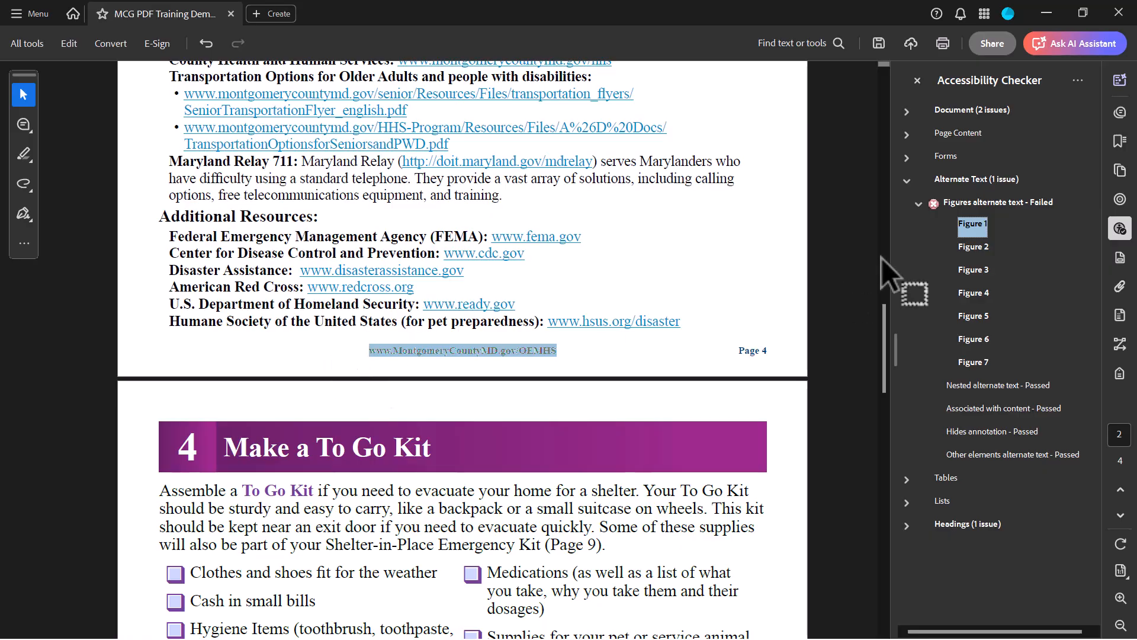
pyautogui.rightClick(972, 230)
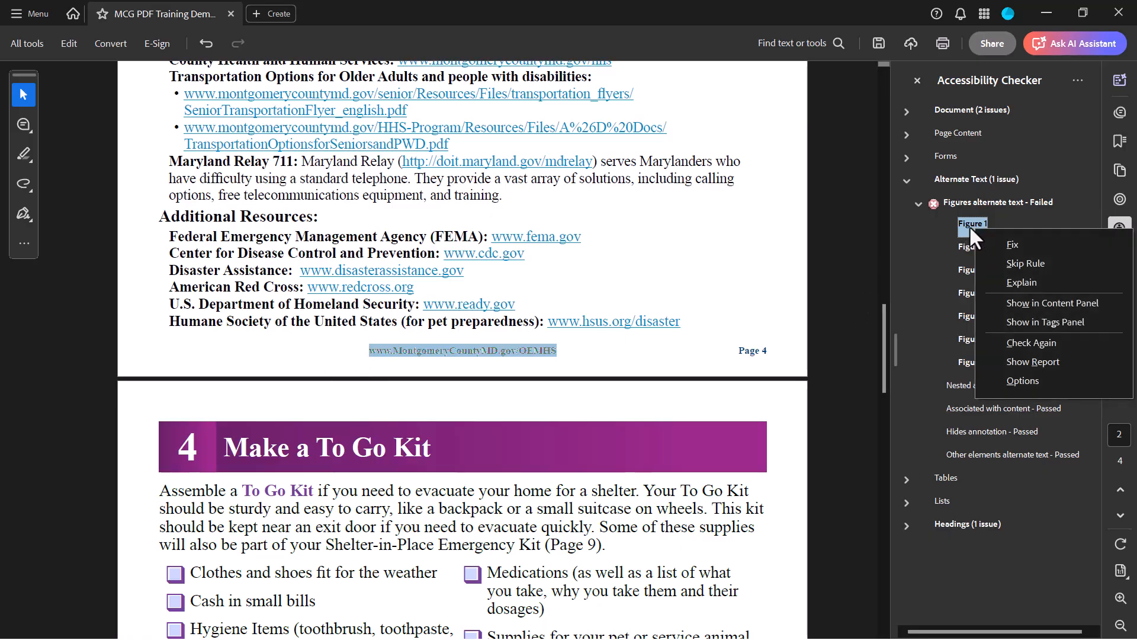
pyautogui.click(1019, 321)
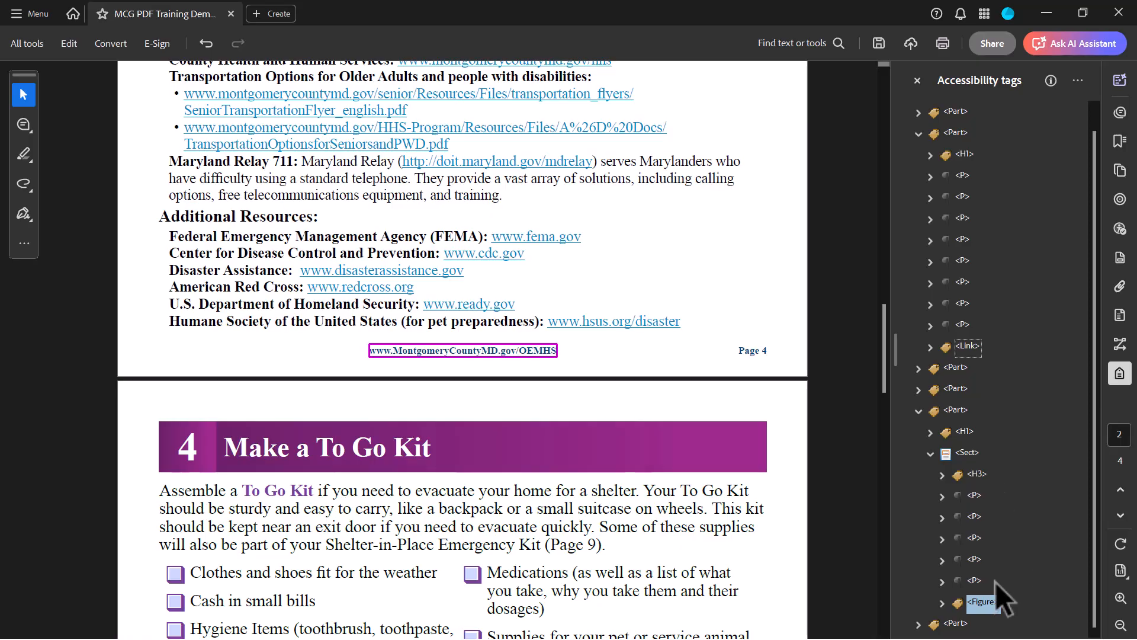
pyautogui.rightClick(983, 604)
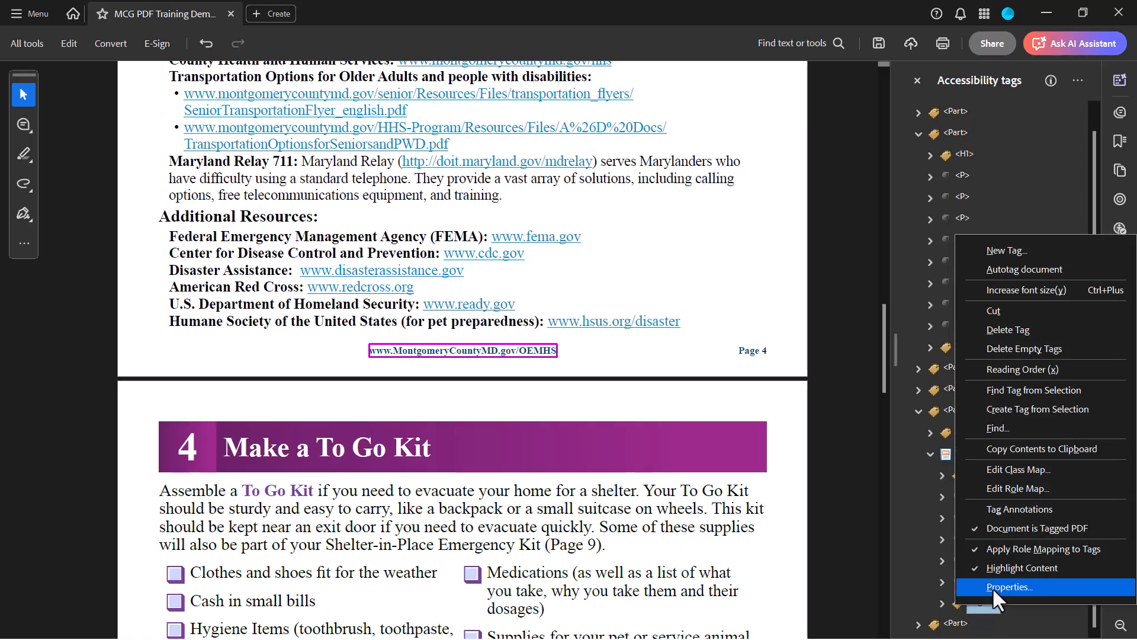
pyautogui.click(993, 588)
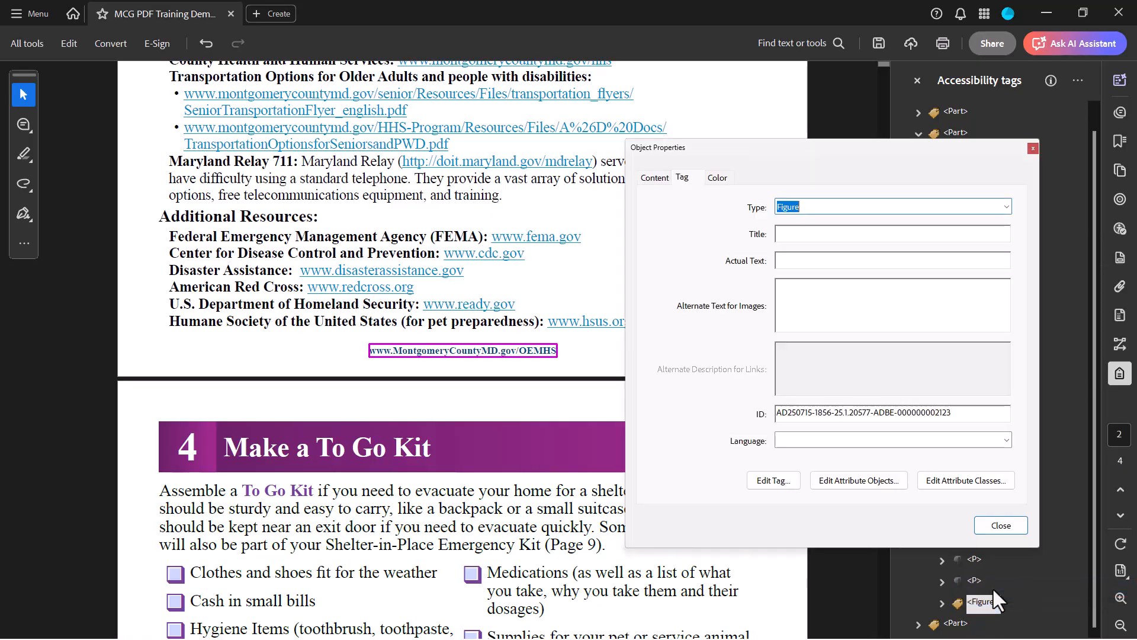
pyautogui.click(1007, 206)
pyautogui.scroll(-3, 924, 297)
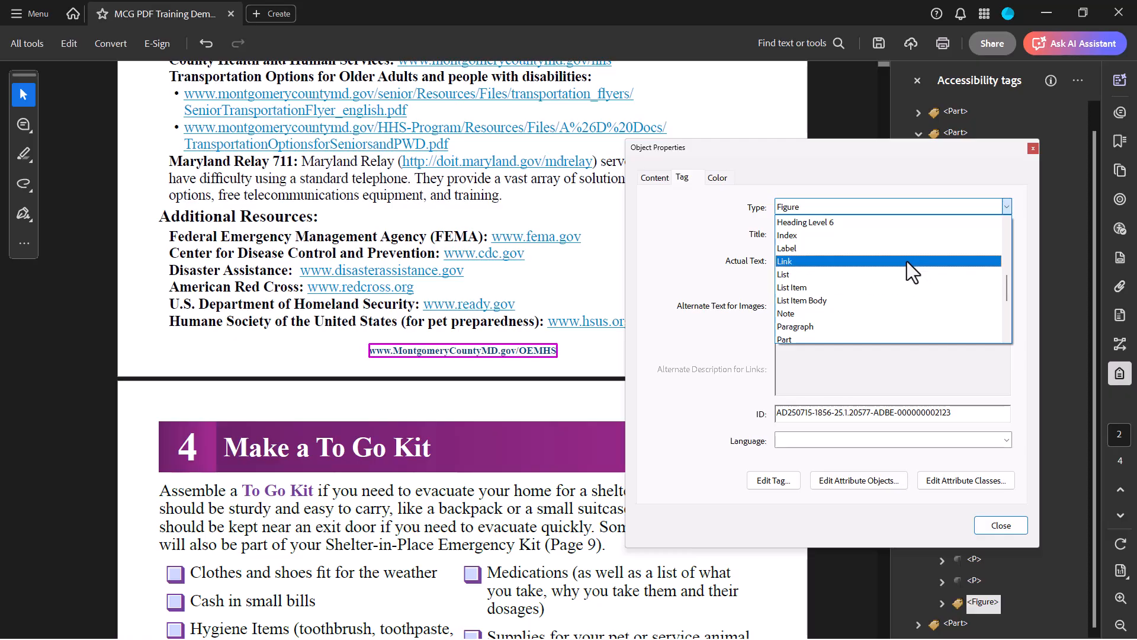
pyautogui.click(908, 258)
pyautogui.click(1003, 526)
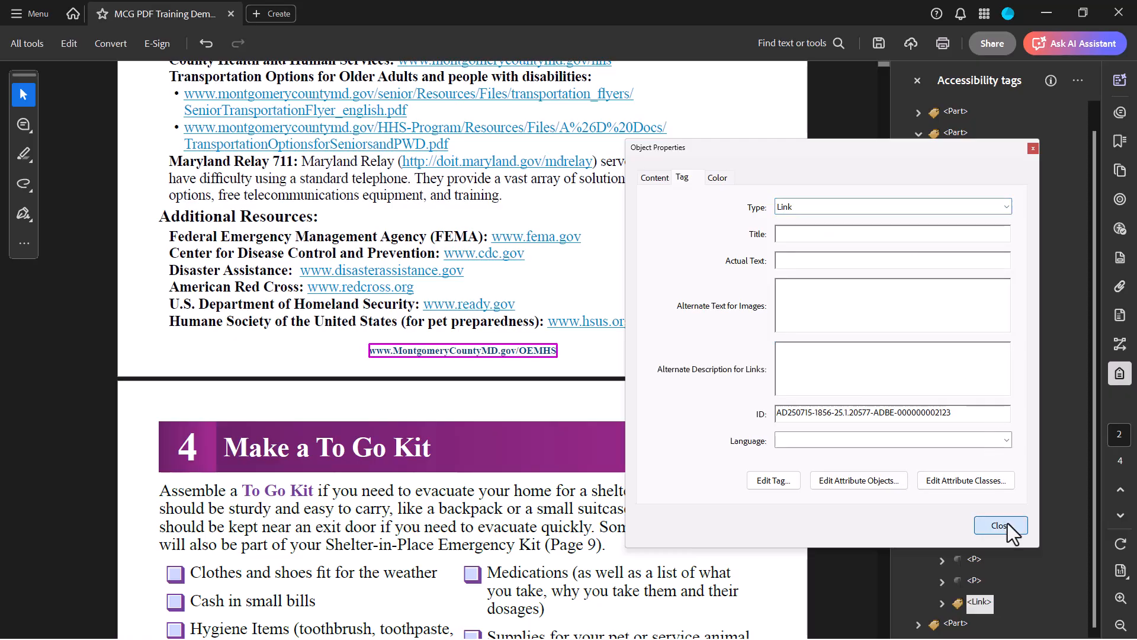
pyautogui.moveTo(368, 350); pyautogui.dragTo(572, 345)
pyautogui.hotkey('ctrl', 'c')
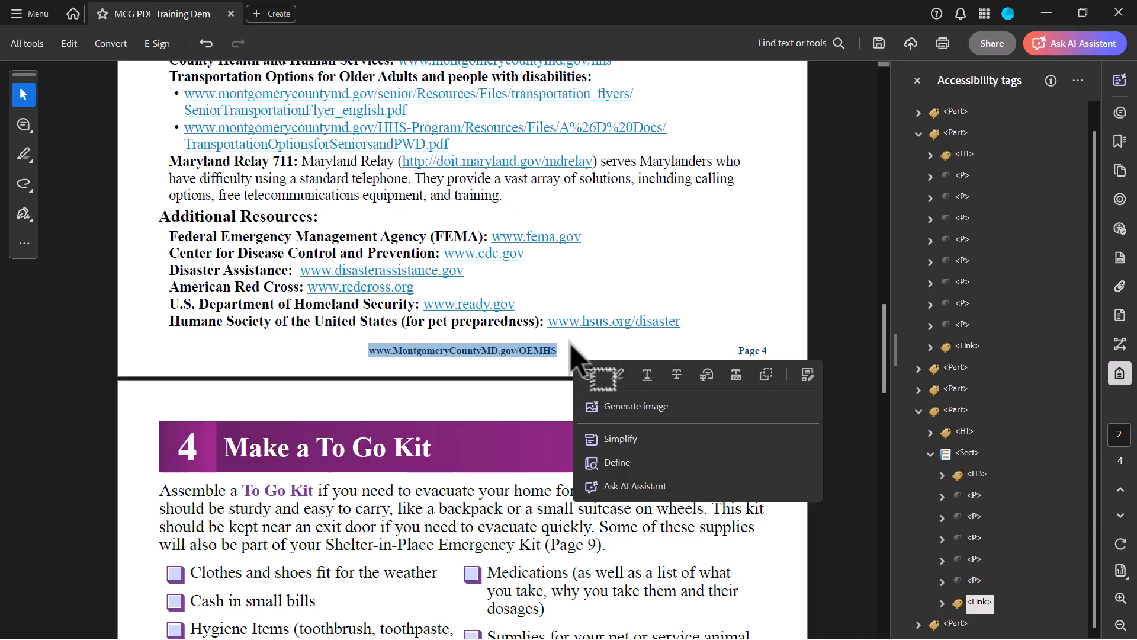
pyautogui.rightClick(451, 354)
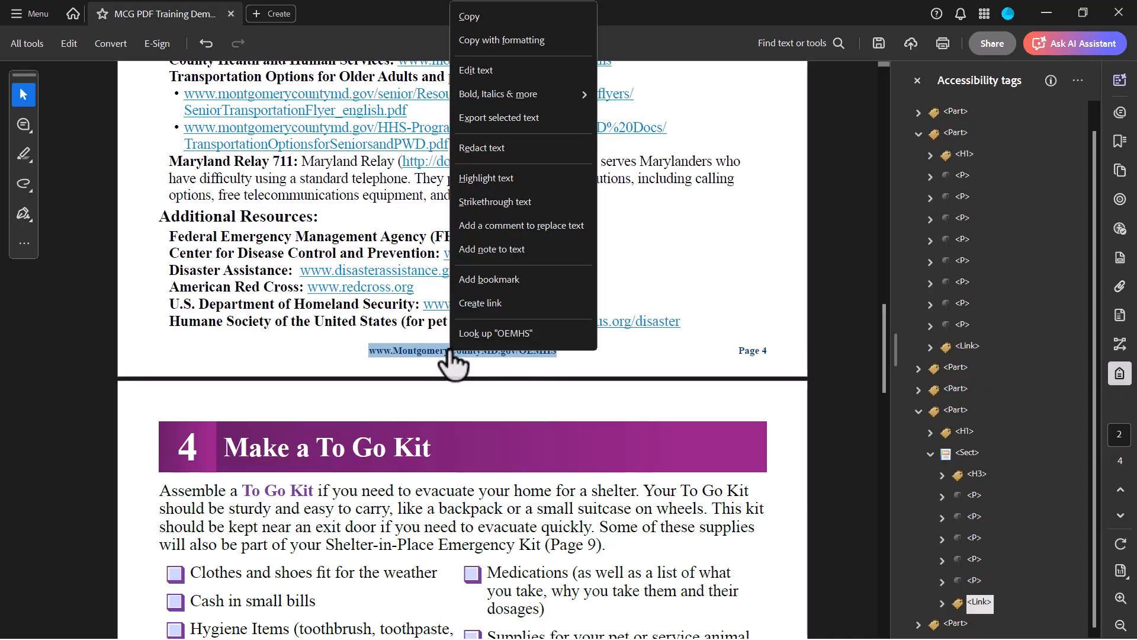
pyautogui.click(481, 303)
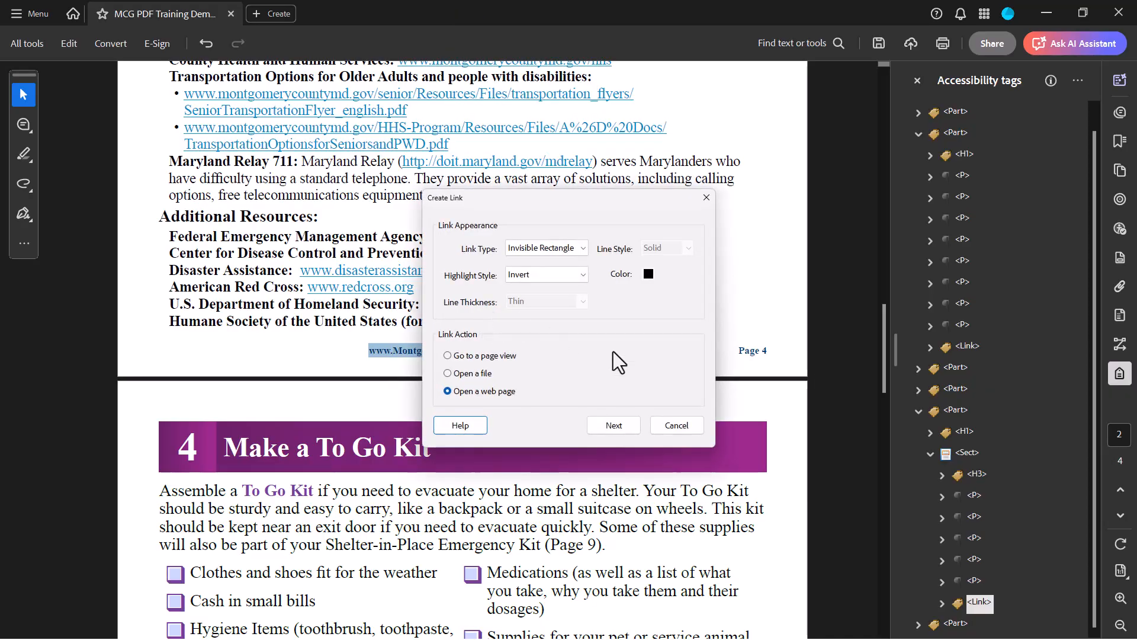
pyautogui.click(614, 425)
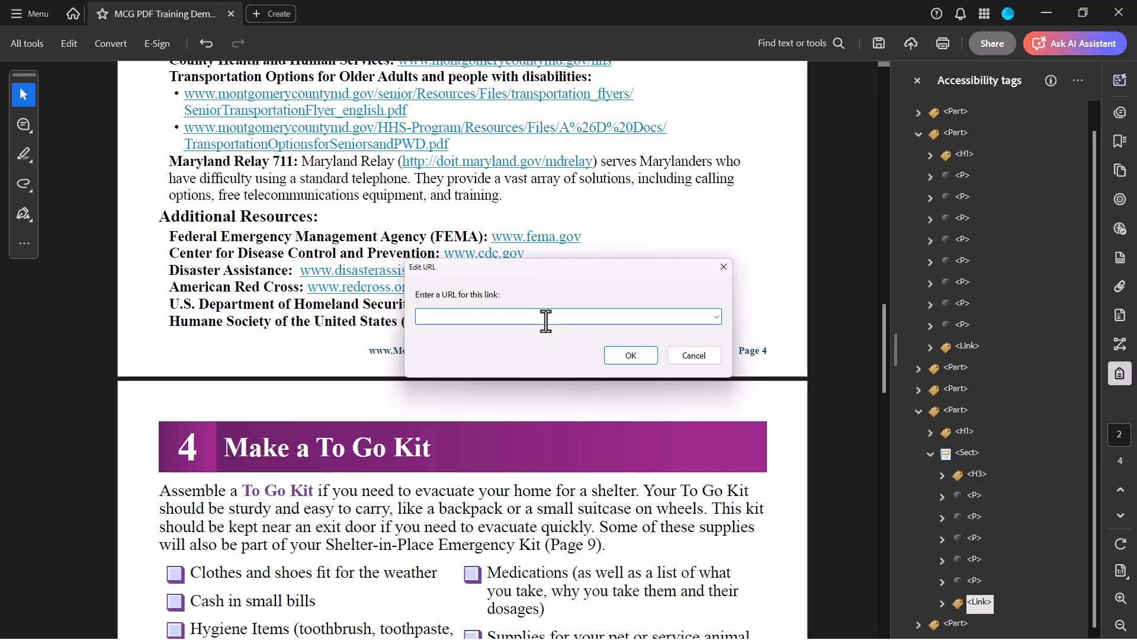
pyautogui.hotkey('ctrl', 'v')
pyautogui.click(634, 357)
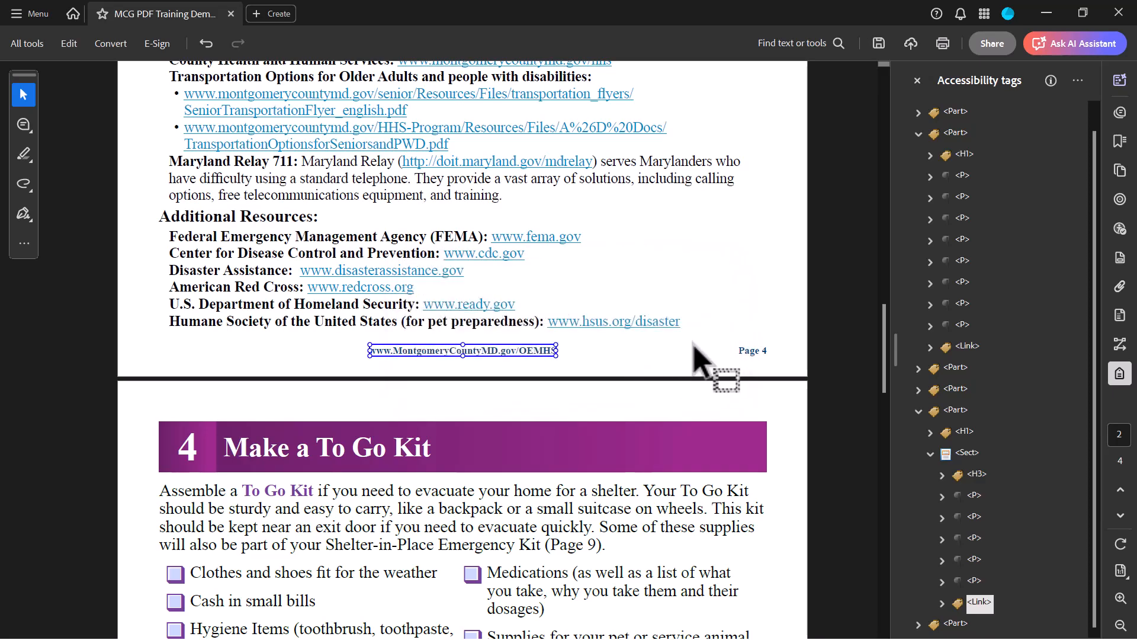
# Locate flagged Figures 2 and 3 on the page, and set the tag type of Figure 4, the Page 8 footer address, to Link
pyautogui.click(1120, 227)
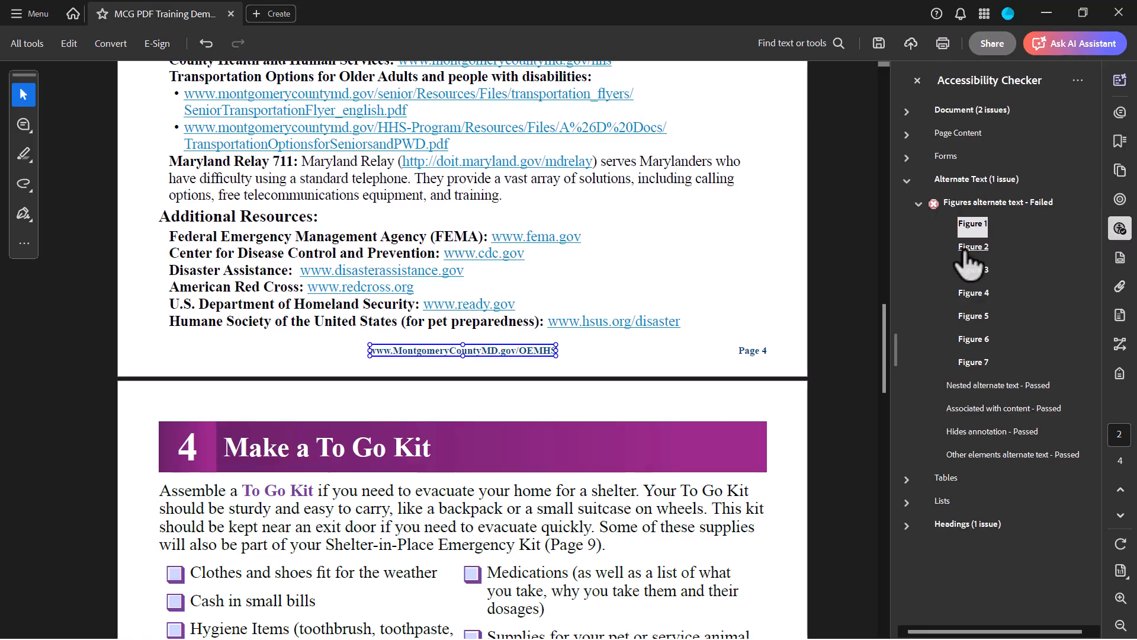
pyautogui.click(973, 247)
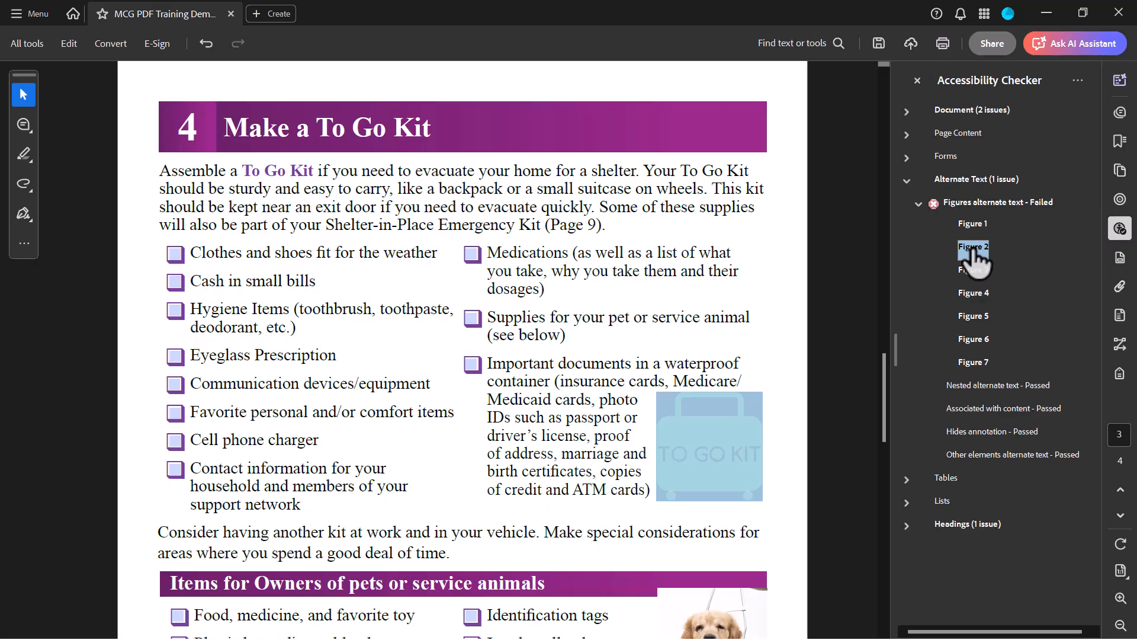
pyautogui.click(973, 270)
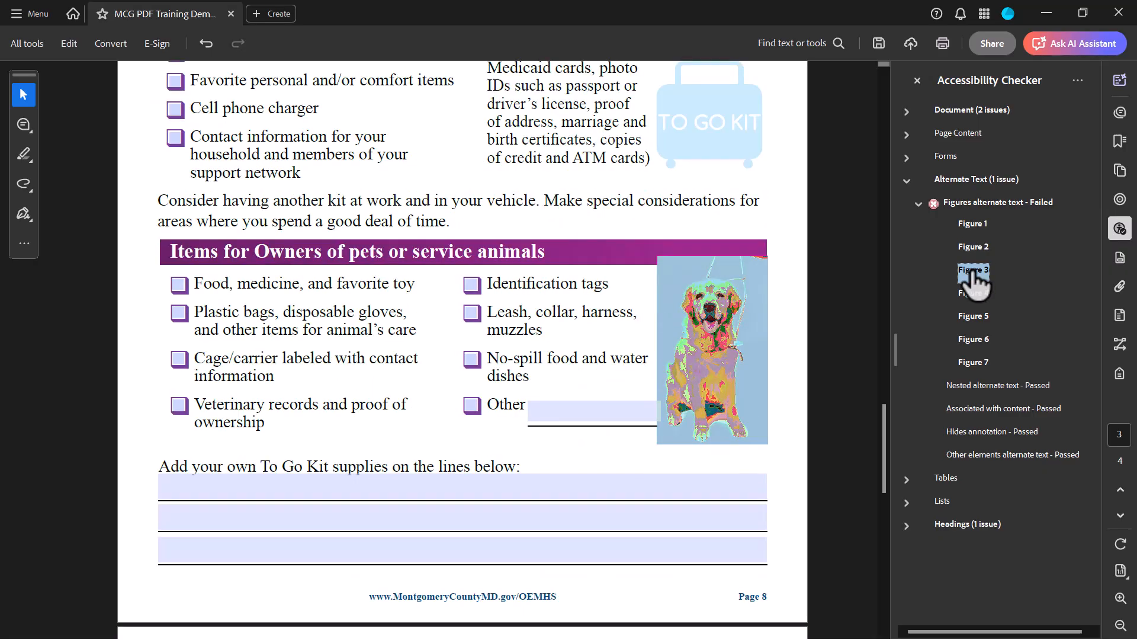
pyautogui.click(975, 296)
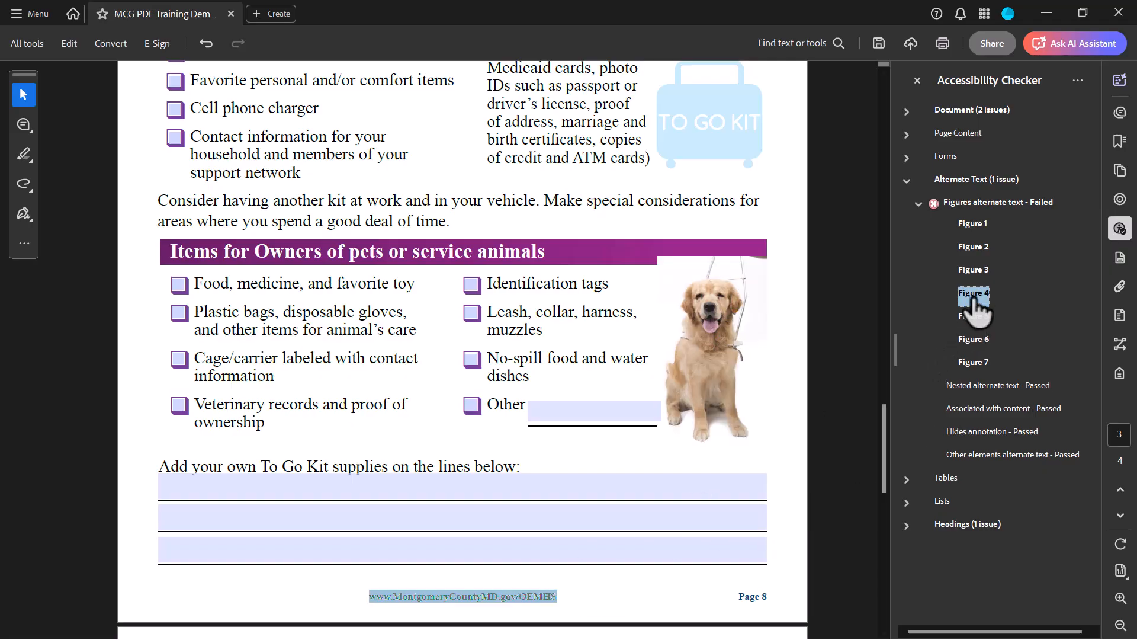
pyautogui.rightClick(973, 297)
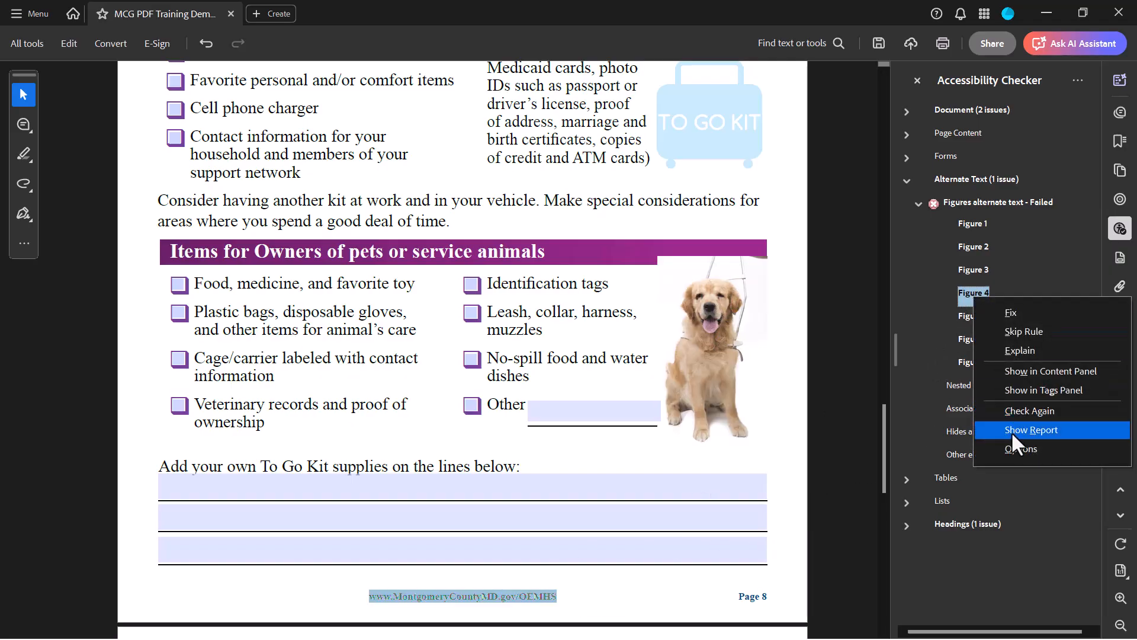
pyautogui.click(1021, 390)
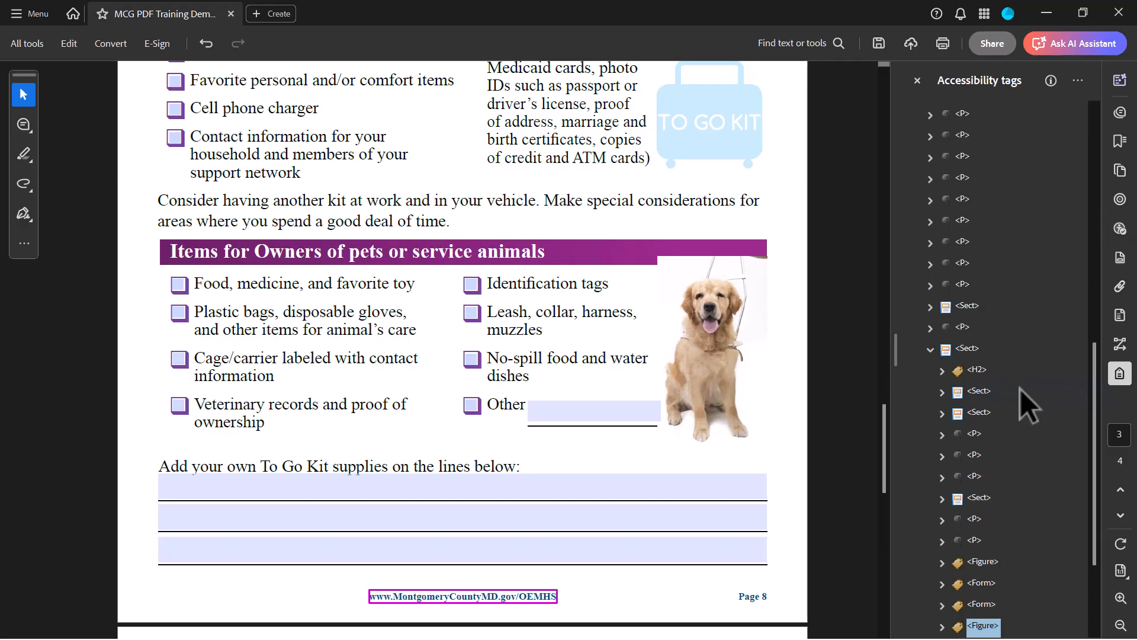
pyautogui.rightClick(984, 497)
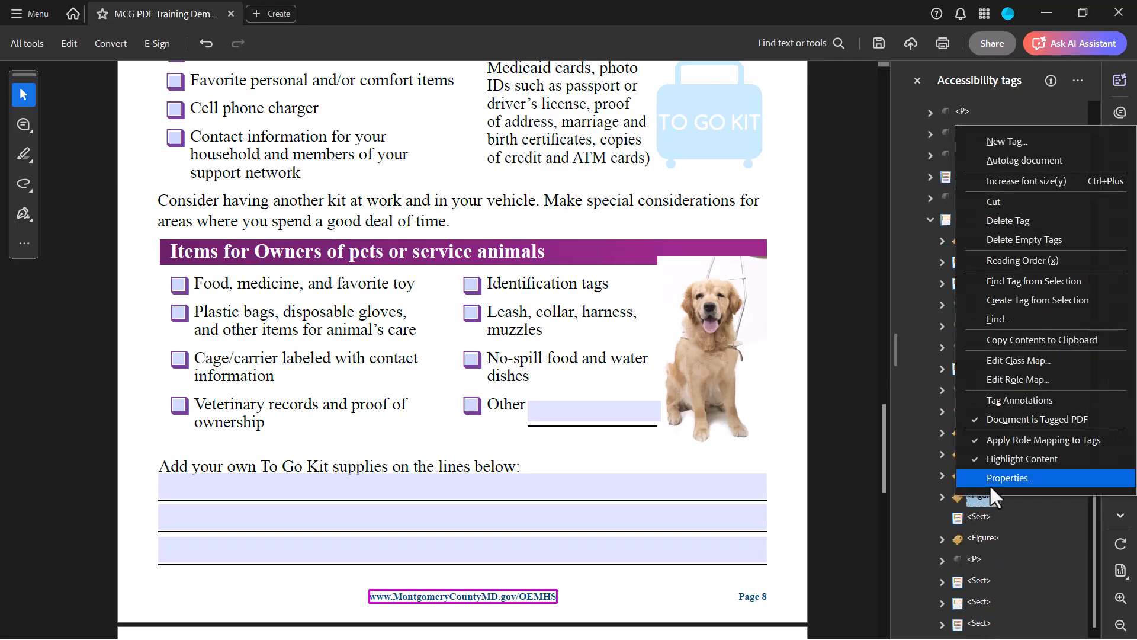
pyautogui.click(993, 478)
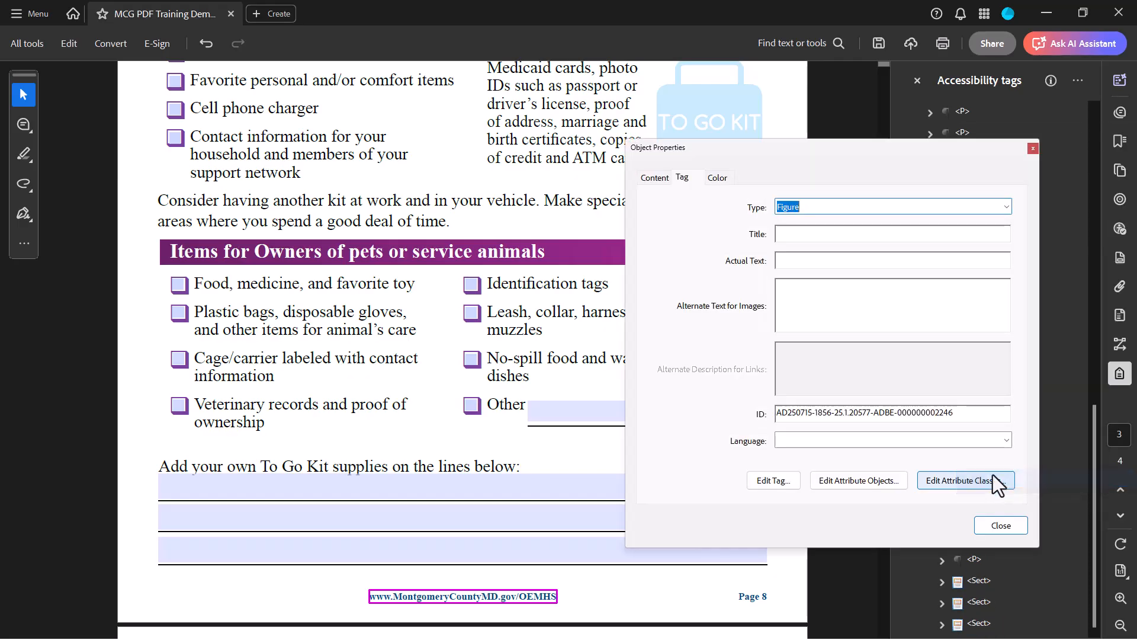
pyautogui.click(1006, 206)
pyautogui.scroll(-4, 894, 296)
pyautogui.click(897, 266)
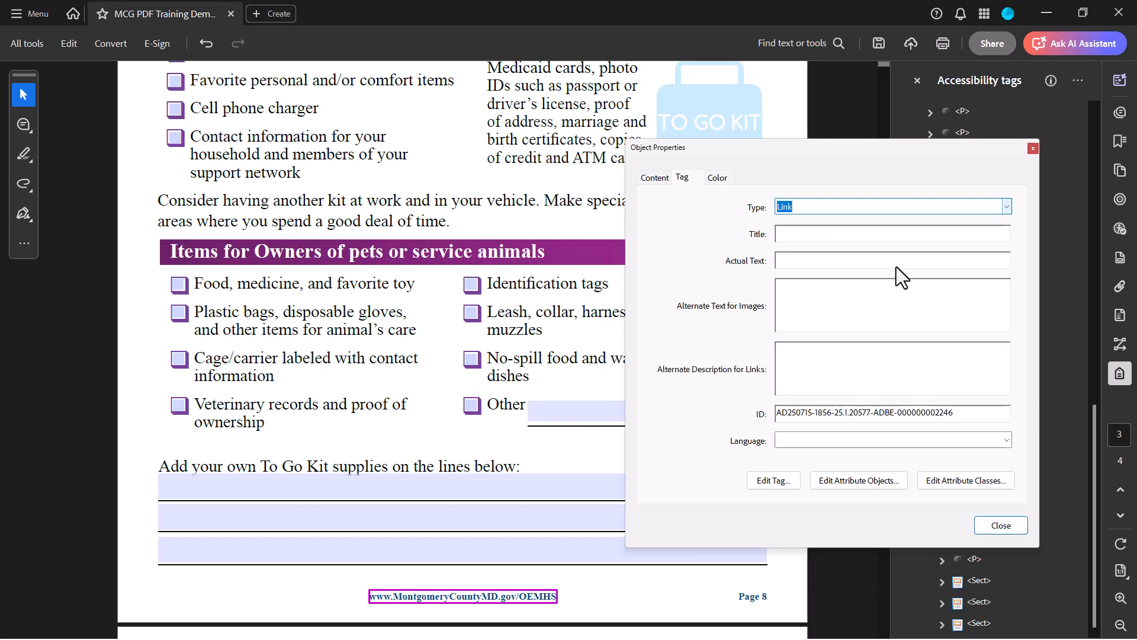
pyautogui.click(1001, 525)
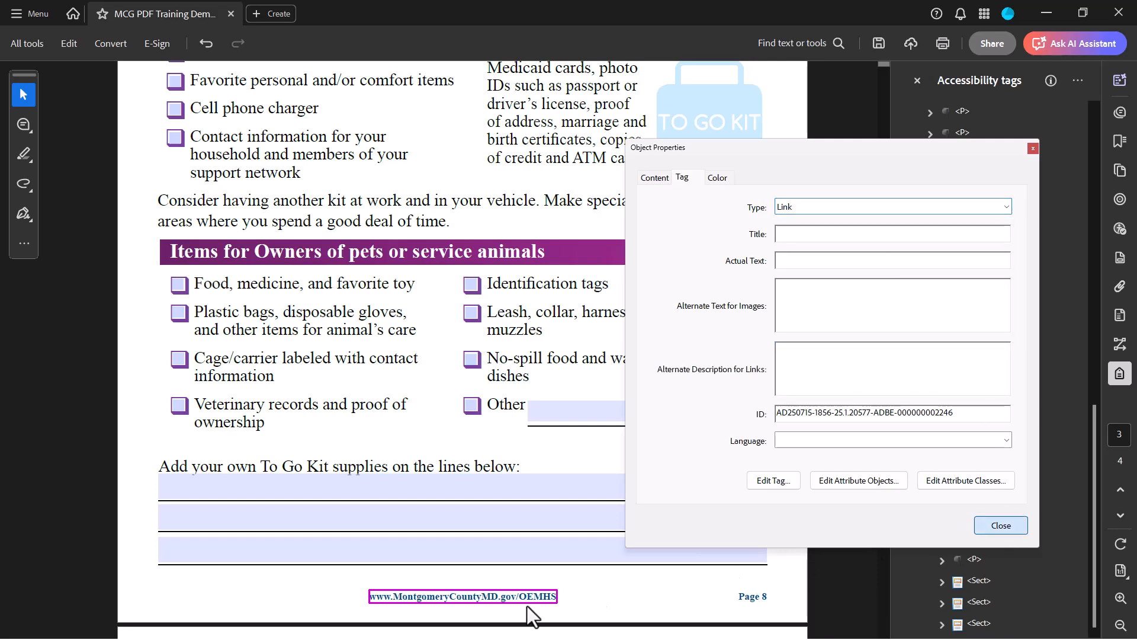
pyautogui.moveTo(366, 597); pyautogui.dragTo(555, 594)
pyautogui.hotkey('ctrl', 'c')
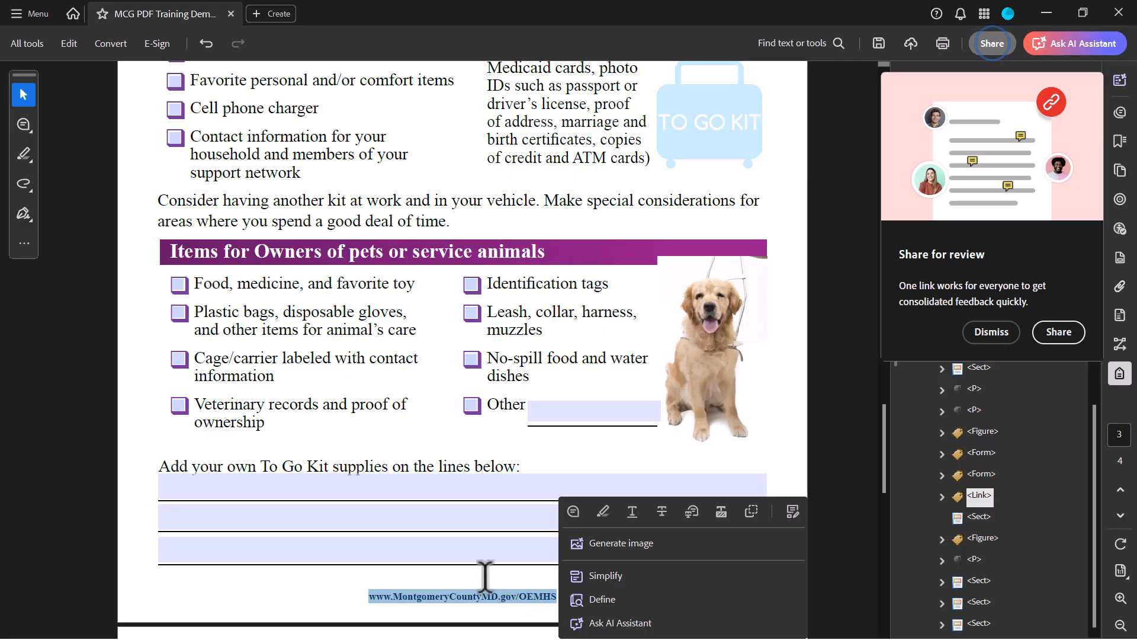
pyautogui.rightClick(460, 596)
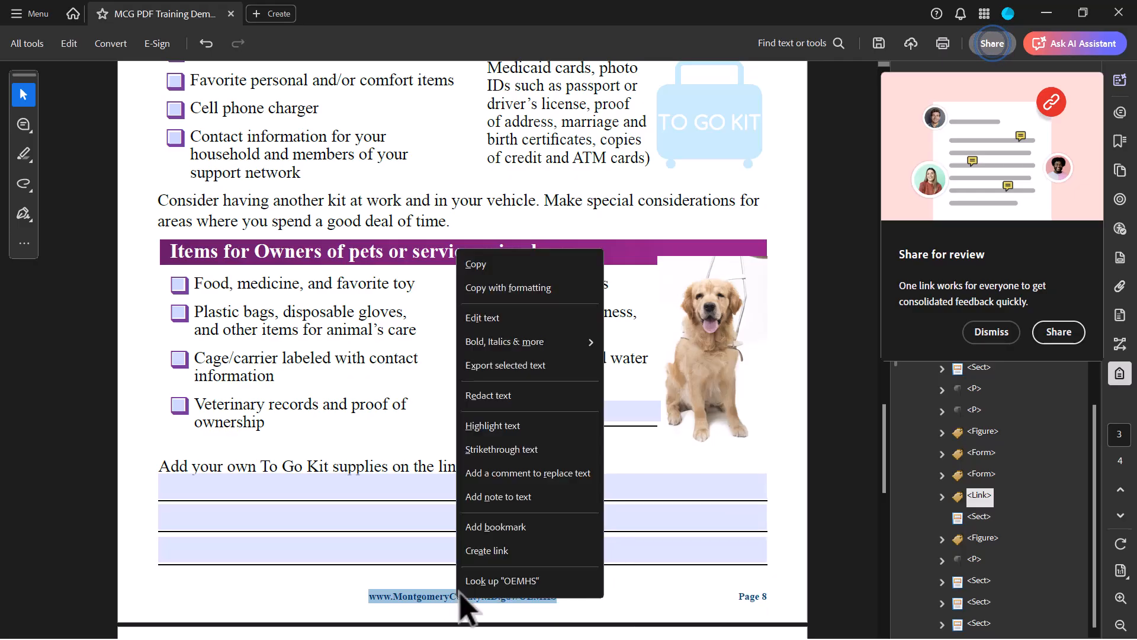
pyautogui.click(487, 552)
pyautogui.click(623, 428)
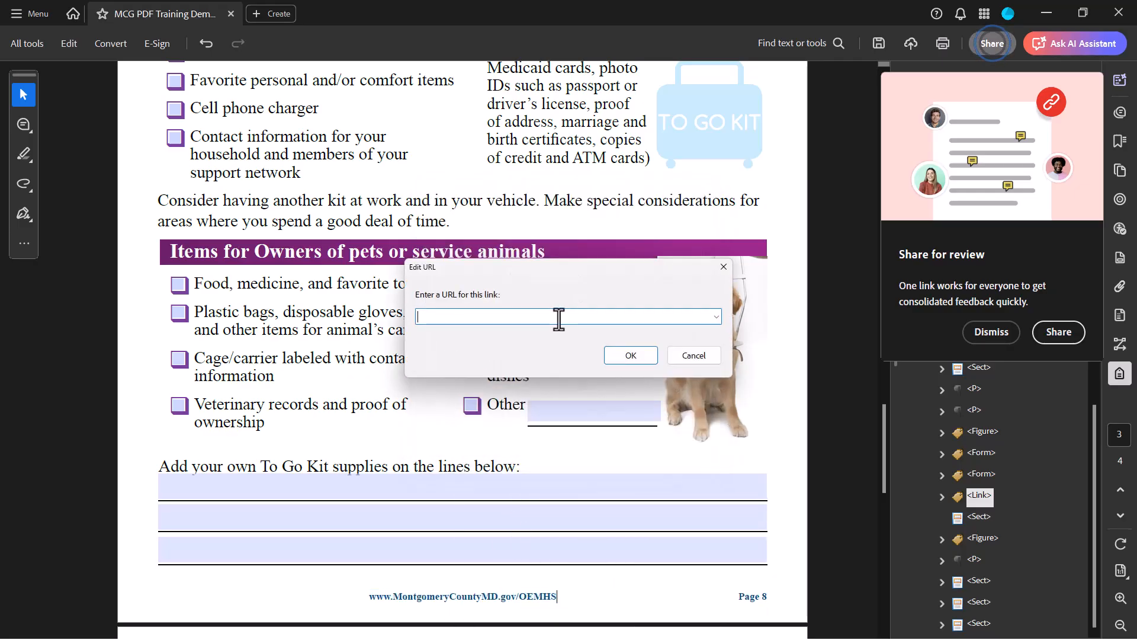
pyautogui.hotkey('ctrl', 'v')
pyautogui.click(633, 356)
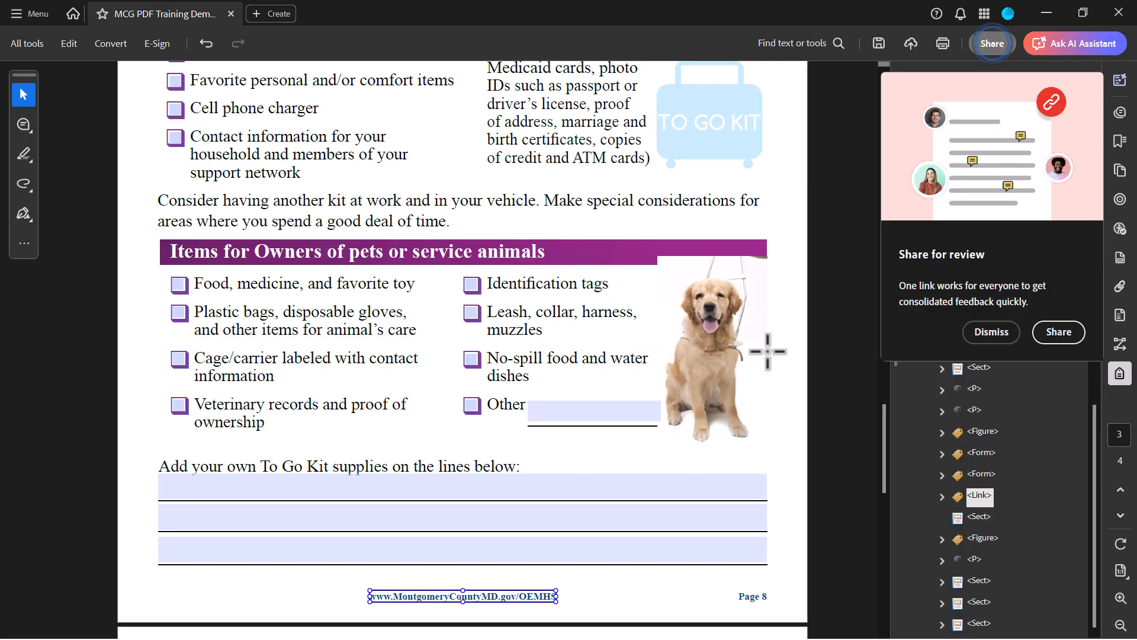
pyautogui.click(980, 332)
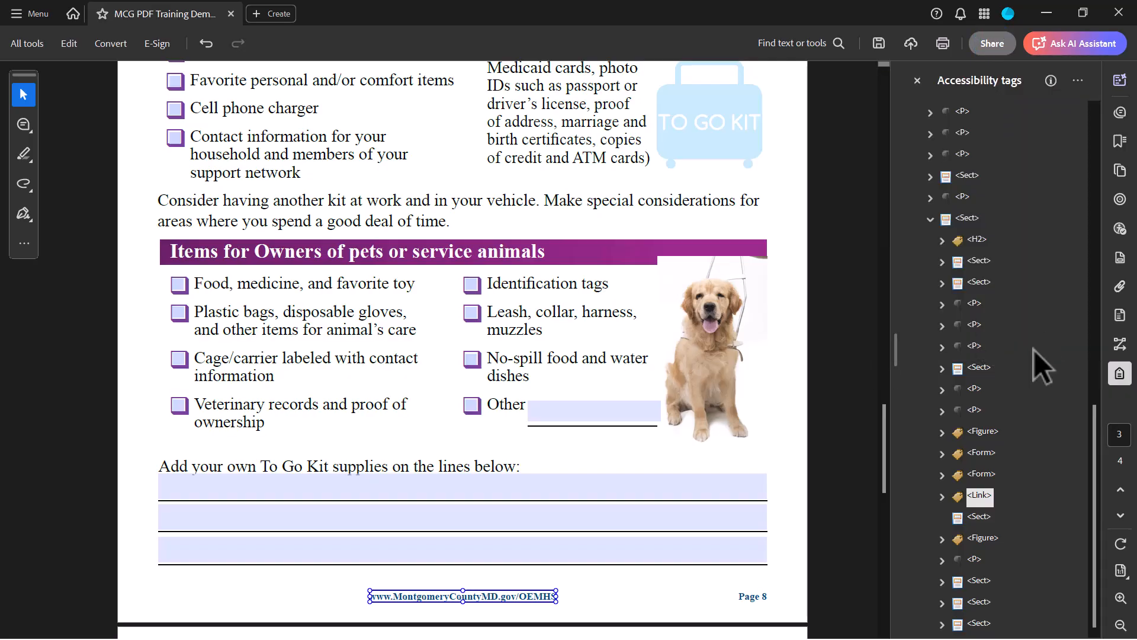
# Find flagged Figure 5, the "Workplace and Public Space Preparedness" banner, in the tag tree and set its tag type to Heading Level 2
pyautogui.click(1120, 228)
pyautogui.click(980, 318)
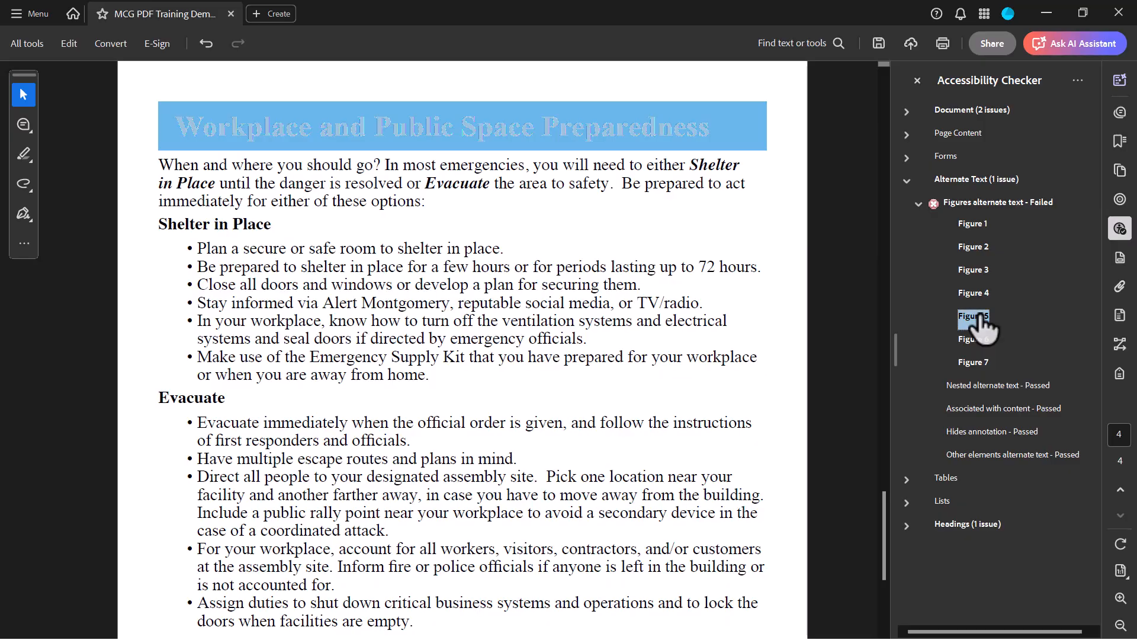
pyautogui.rightClick(969, 318)
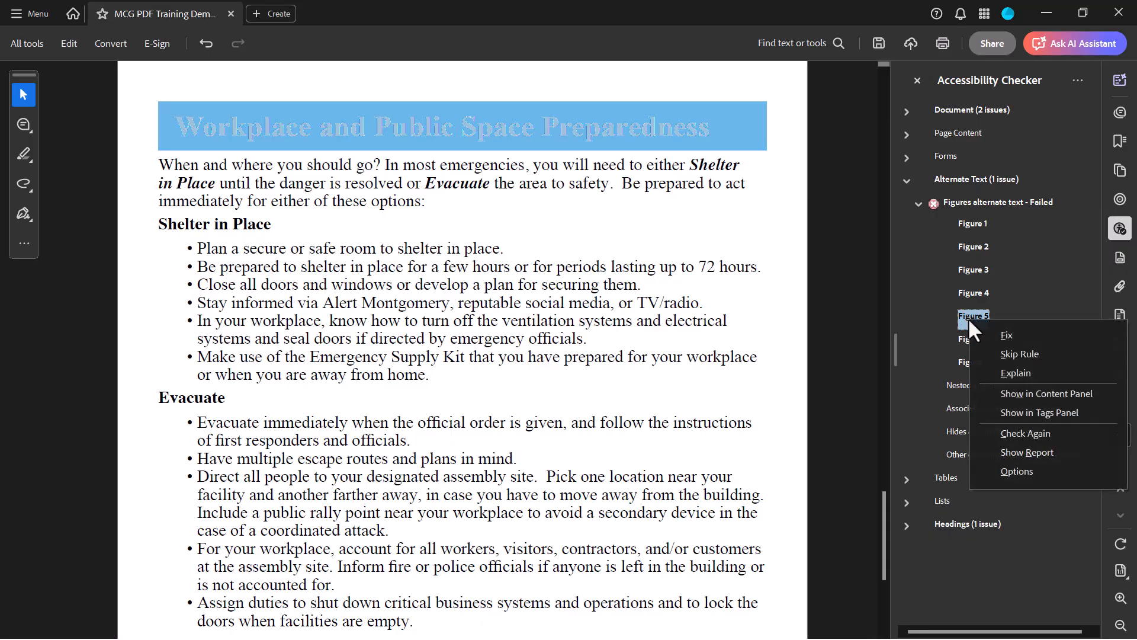
pyautogui.click(994, 411)
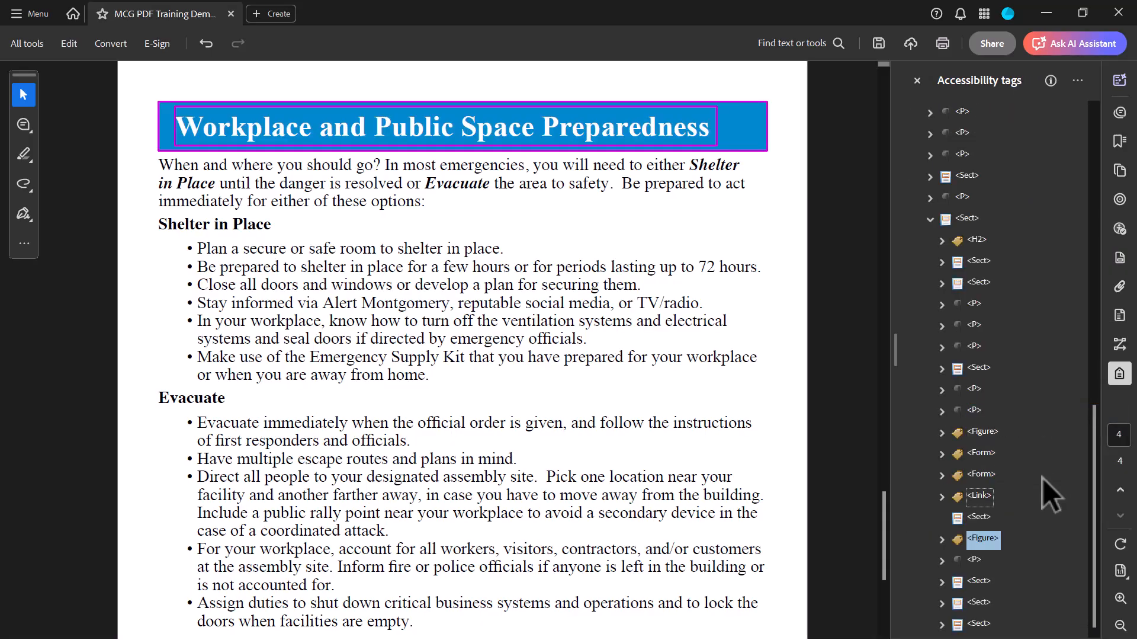
pyautogui.rightClick(982, 542)
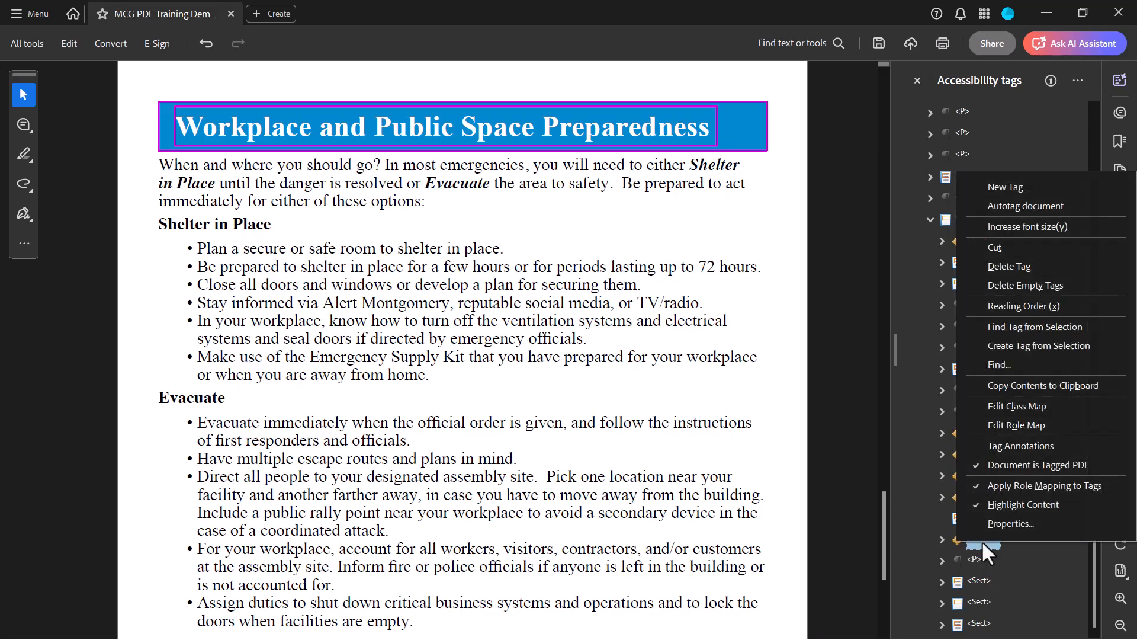
pyautogui.click(991, 523)
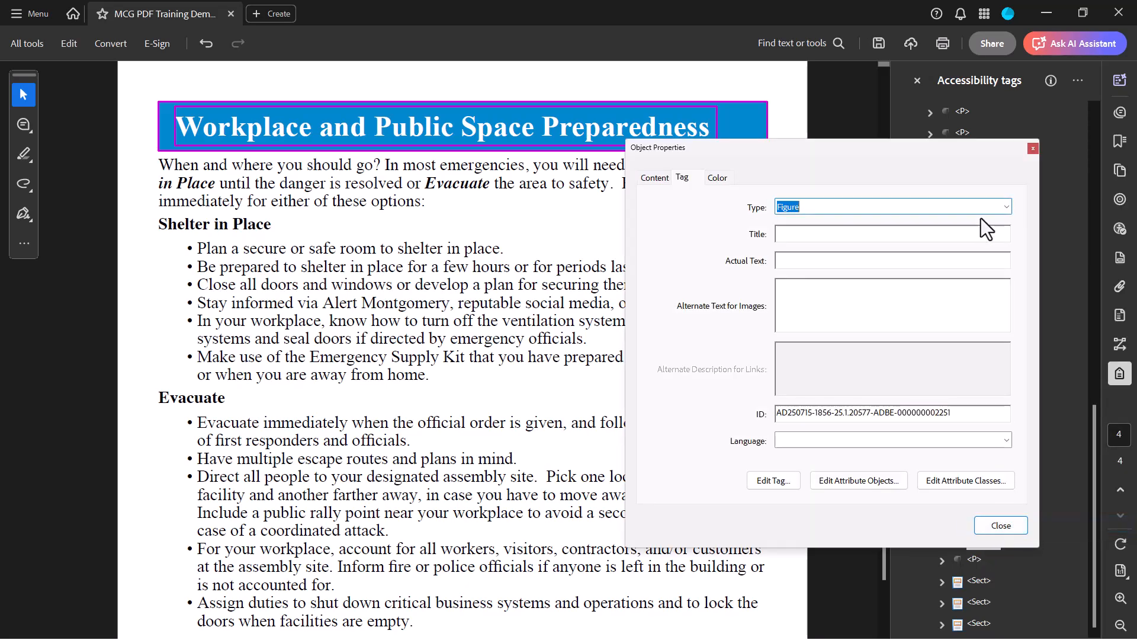
pyautogui.click(1007, 206)
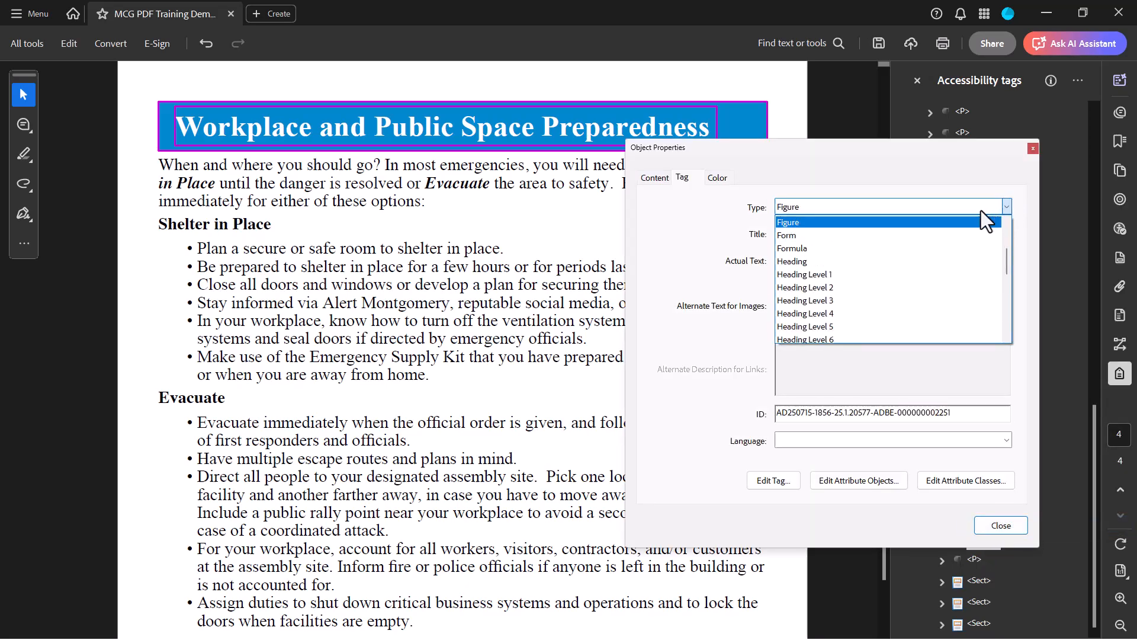
pyautogui.click(940, 287)
pyautogui.click(1001, 525)
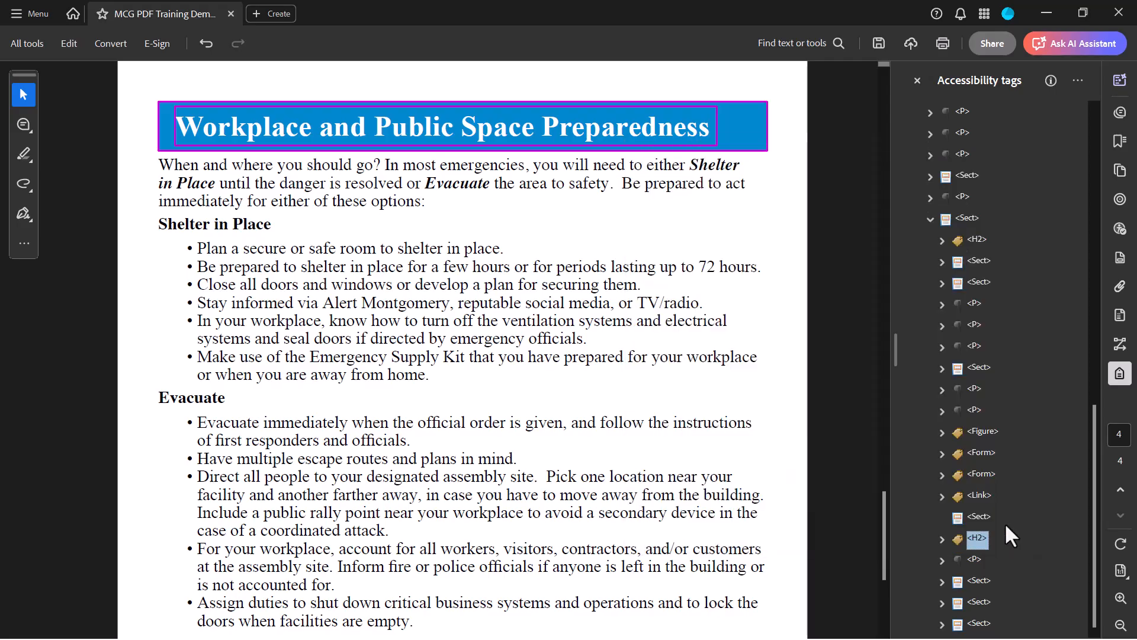
# Find flagged Figure 6, the "When Confronted With an Active Assailant" banner, in the tag tree and set its tag type to Heading Level 2
pyautogui.click(1120, 228)
pyautogui.click(975, 340)
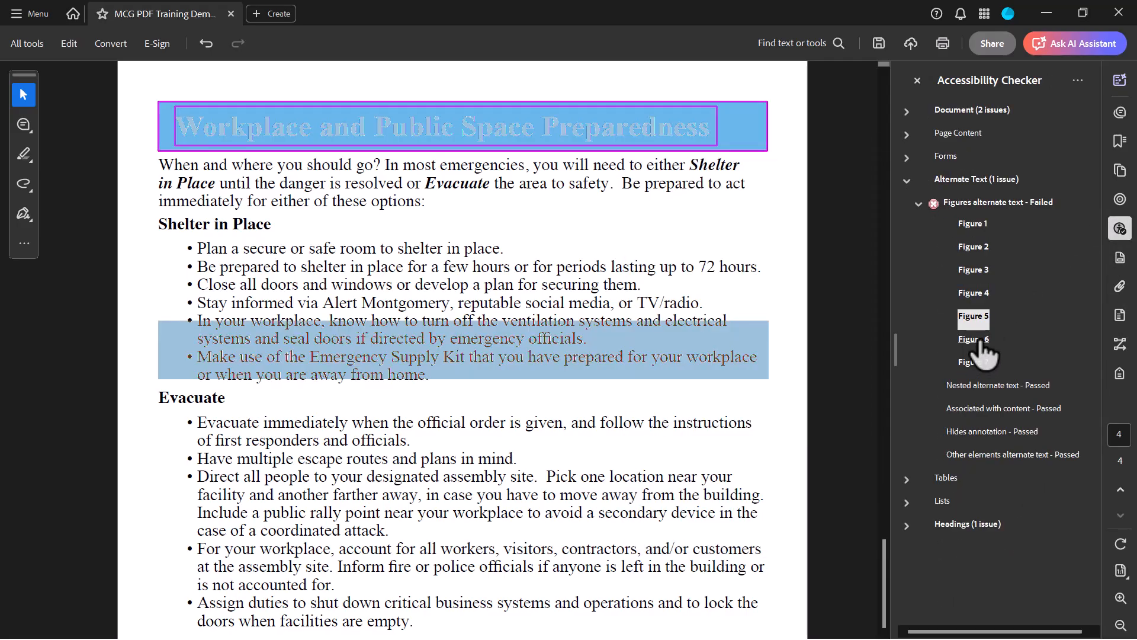
pyautogui.rightClick(979, 340)
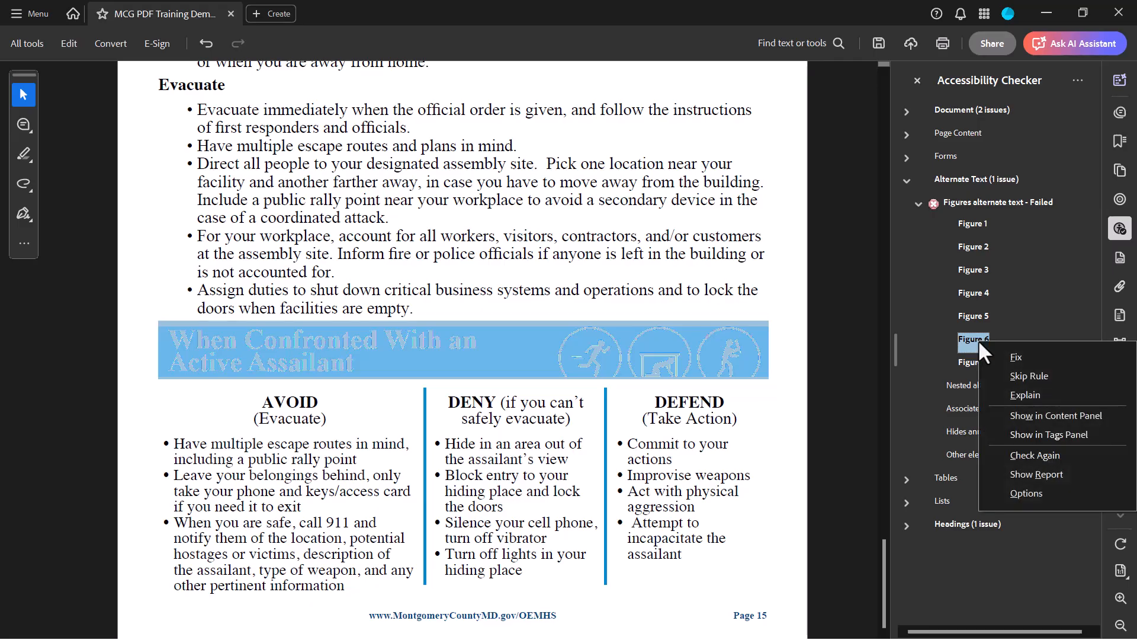
pyautogui.click(1025, 427)
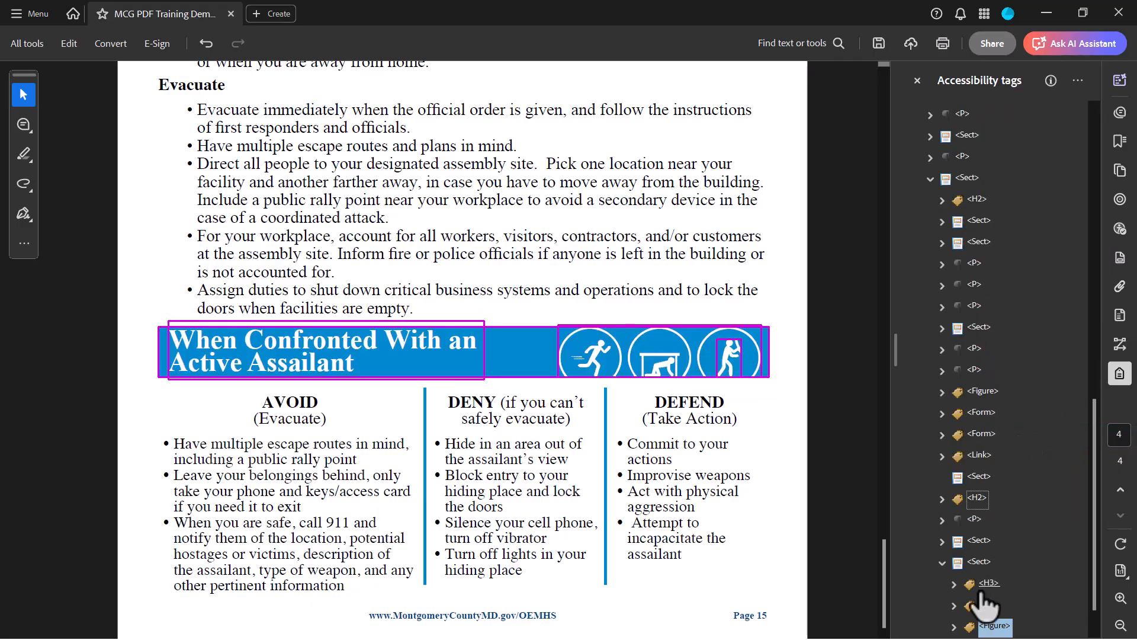
pyautogui.rightClick(994, 625)
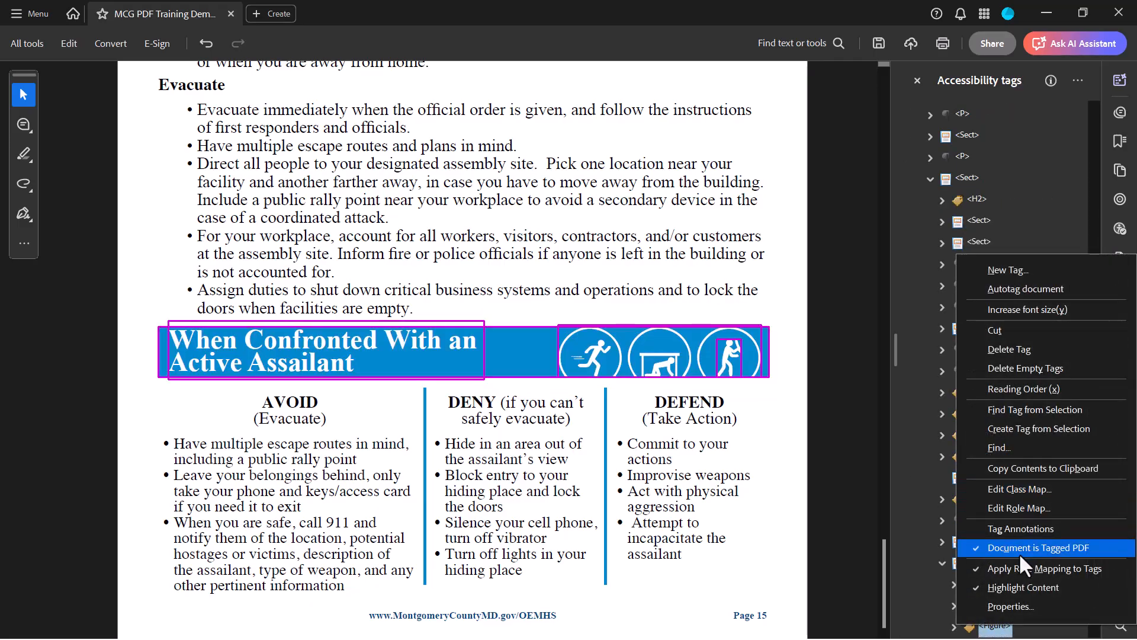
pyautogui.click(1022, 604)
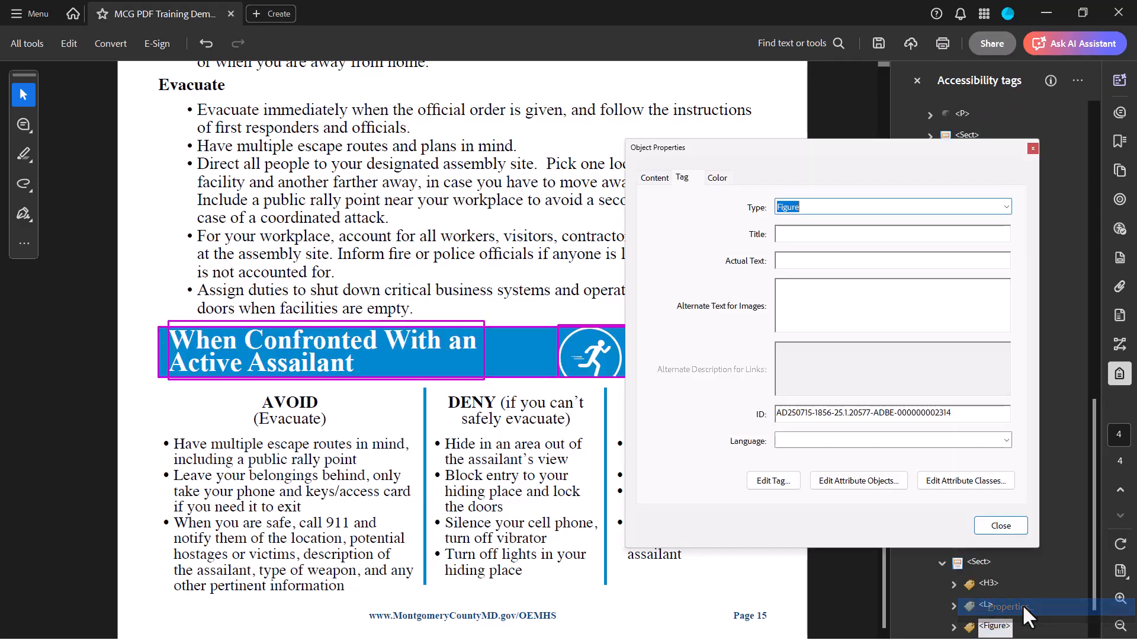
pyautogui.click(1006, 207)
pyautogui.click(947, 287)
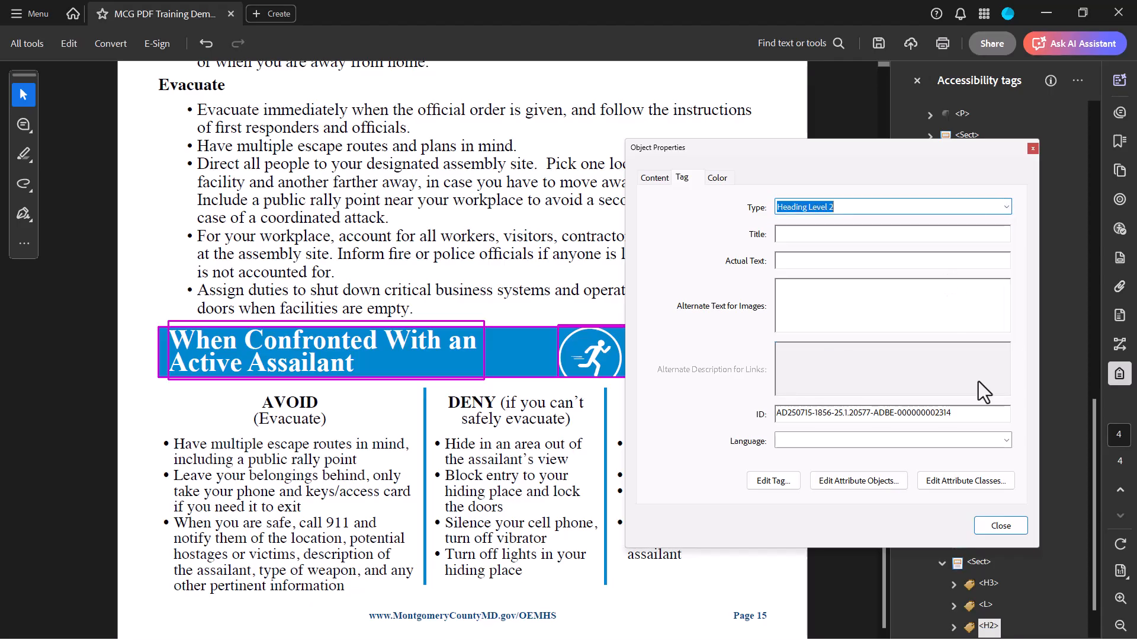
pyautogui.click(1001, 525)
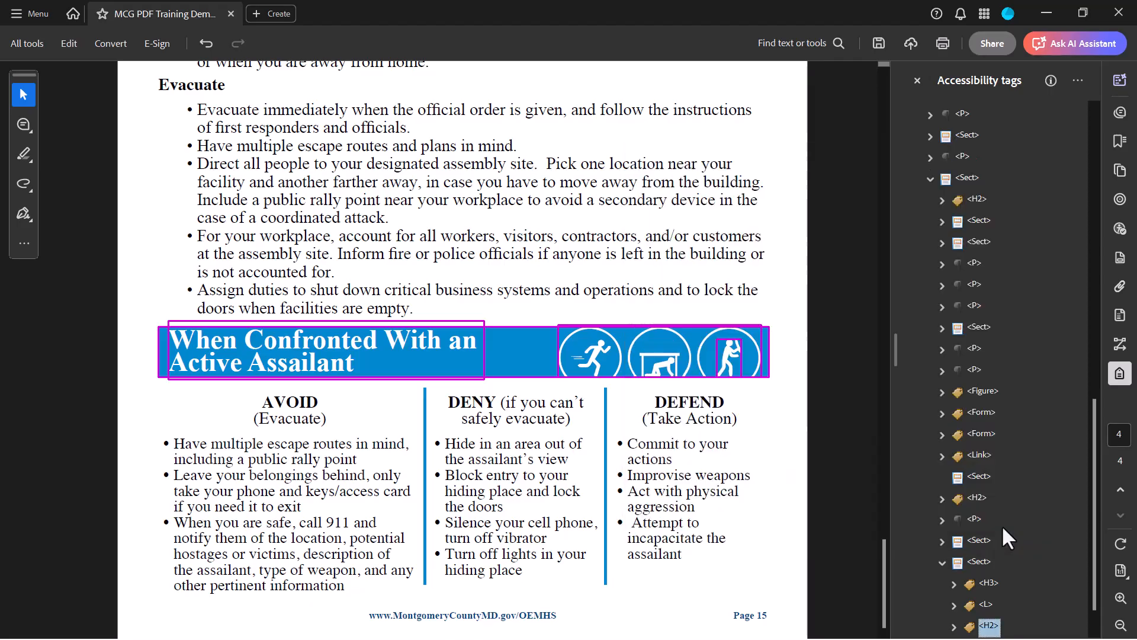
# Find flagged Figure 7, the Page 15 footer address, in the tag tree and set its tag type to Link
pyautogui.click(1120, 228)
pyautogui.click(976, 363)
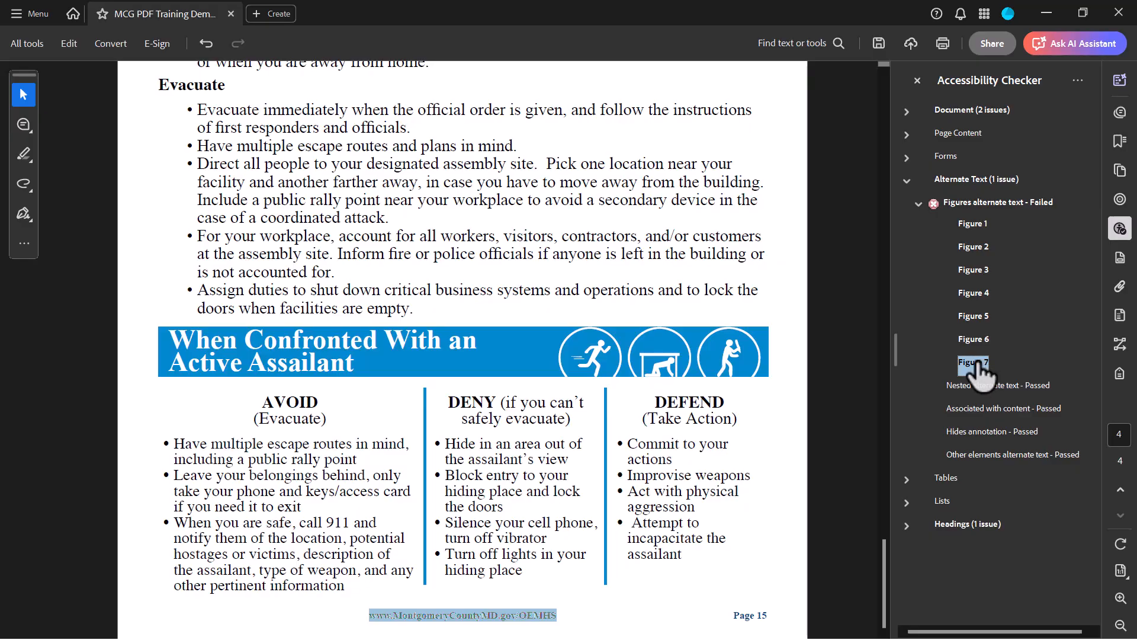
pyautogui.rightClick(971, 368)
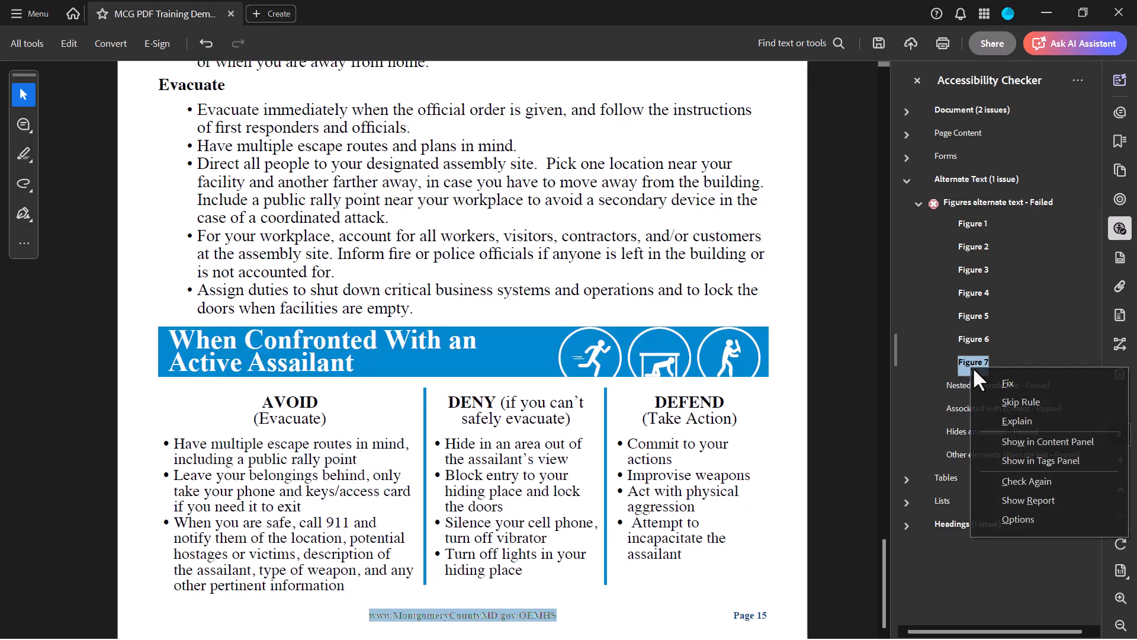
pyautogui.click(1020, 461)
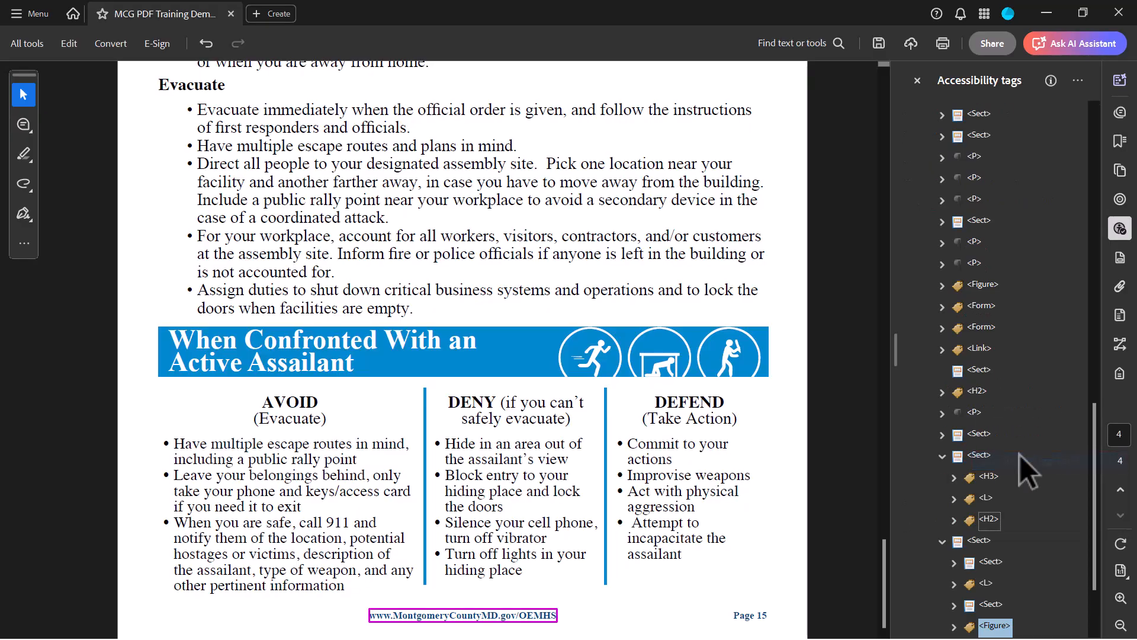
pyautogui.rightClick(996, 629)
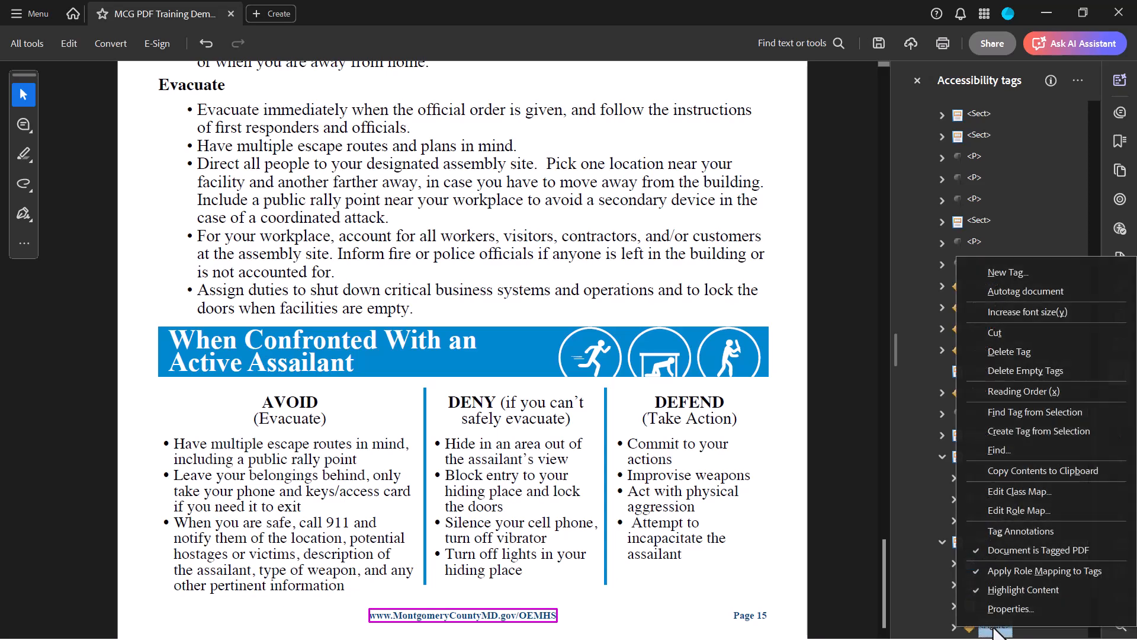
pyautogui.click(1005, 608)
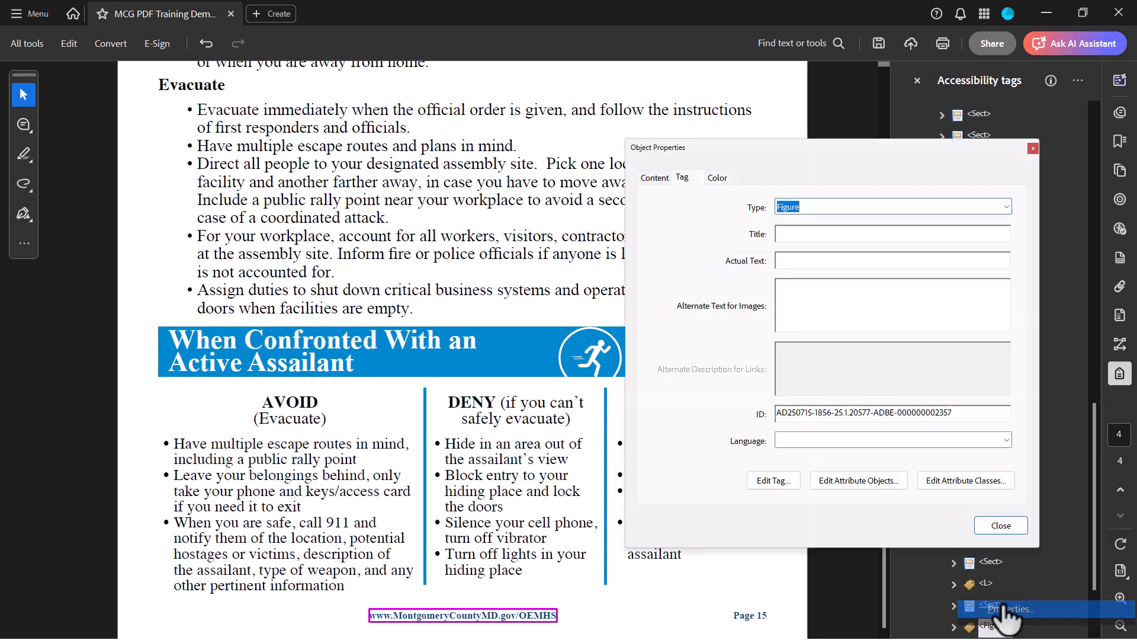
pyautogui.click(1007, 206)
pyautogui.scroll(-4, 904, 283)
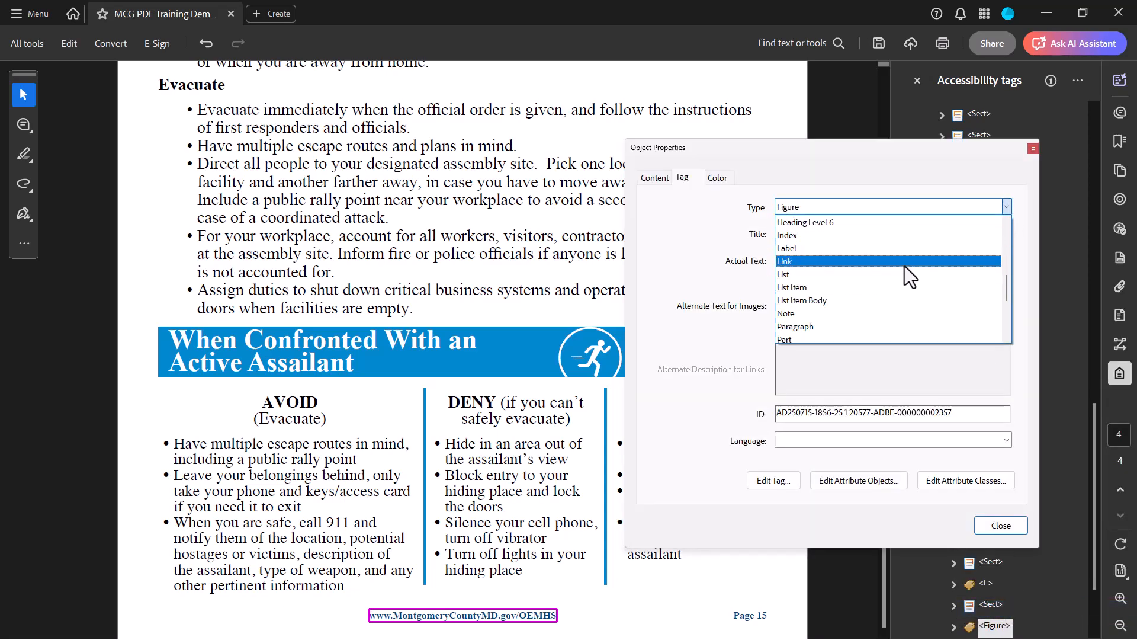
pyautogui.click(905, 264)
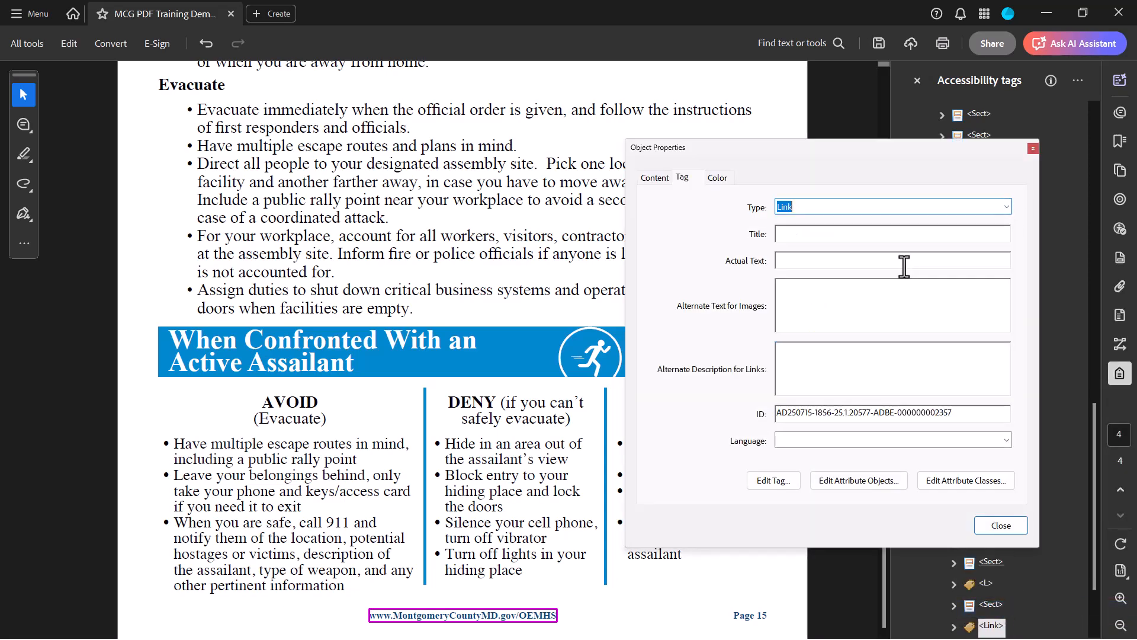
pyautogui.click(1001, 526)
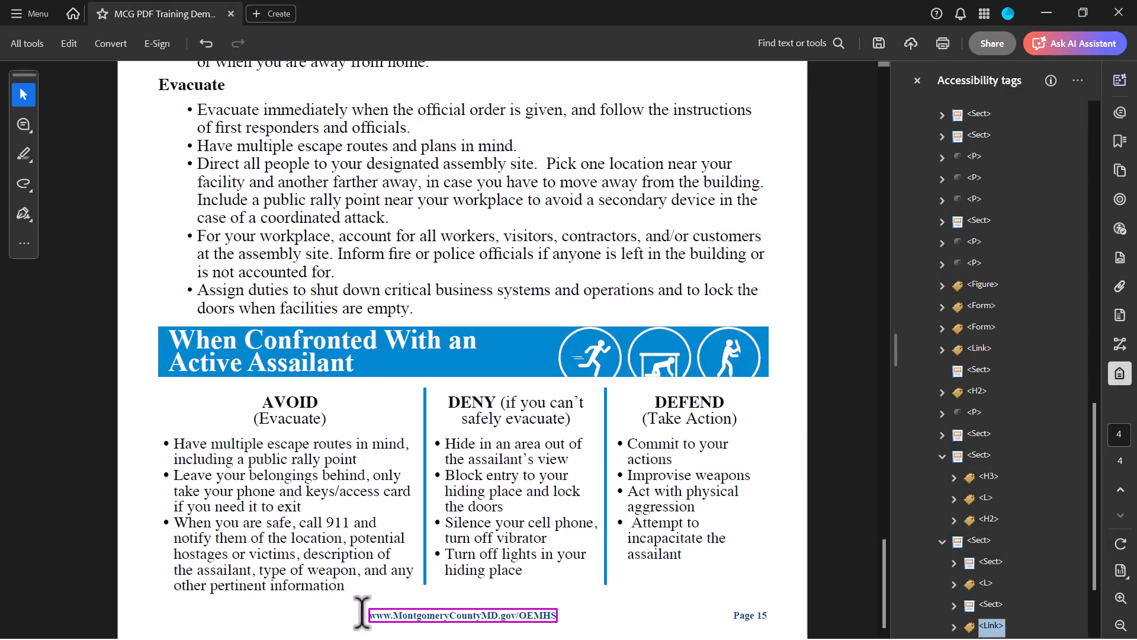
pyautogui.moveTo(362, 613); pyautogui.dragTo(559, 615)
pyautogui.hotkey('ctrl', 'c')
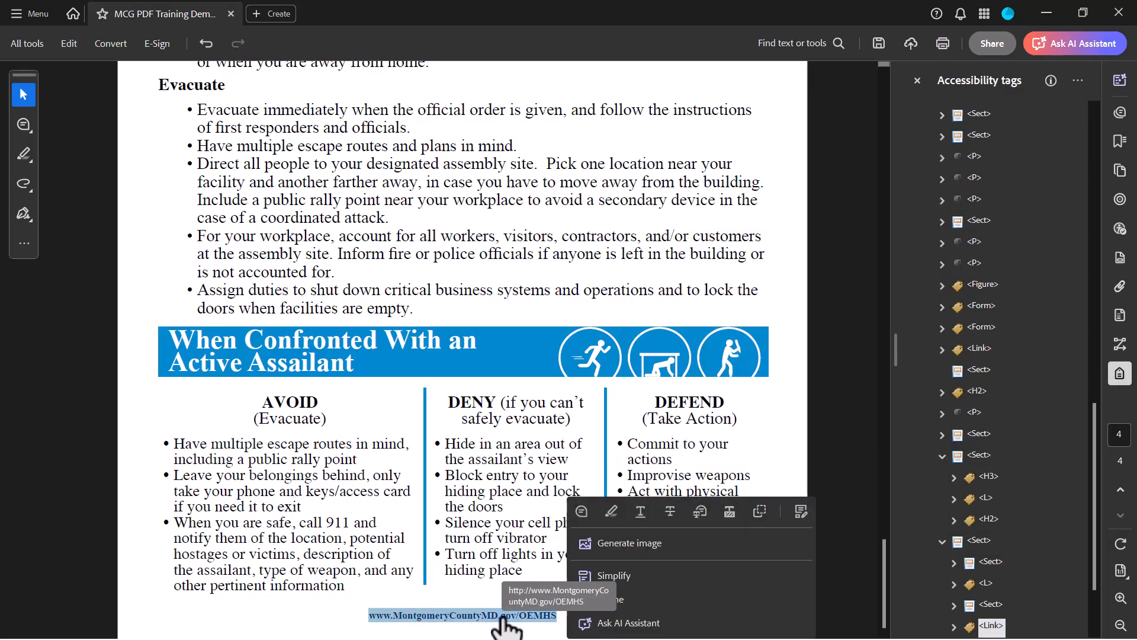
pyautogui.rightClick(448, 616)
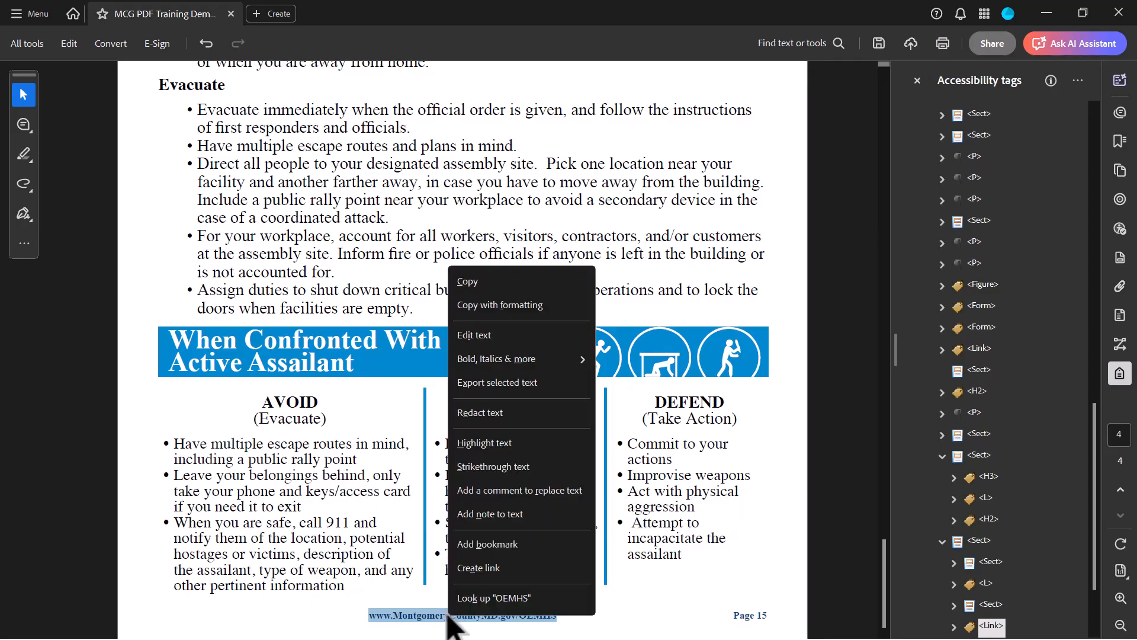
pyautogui.click(482, 569)
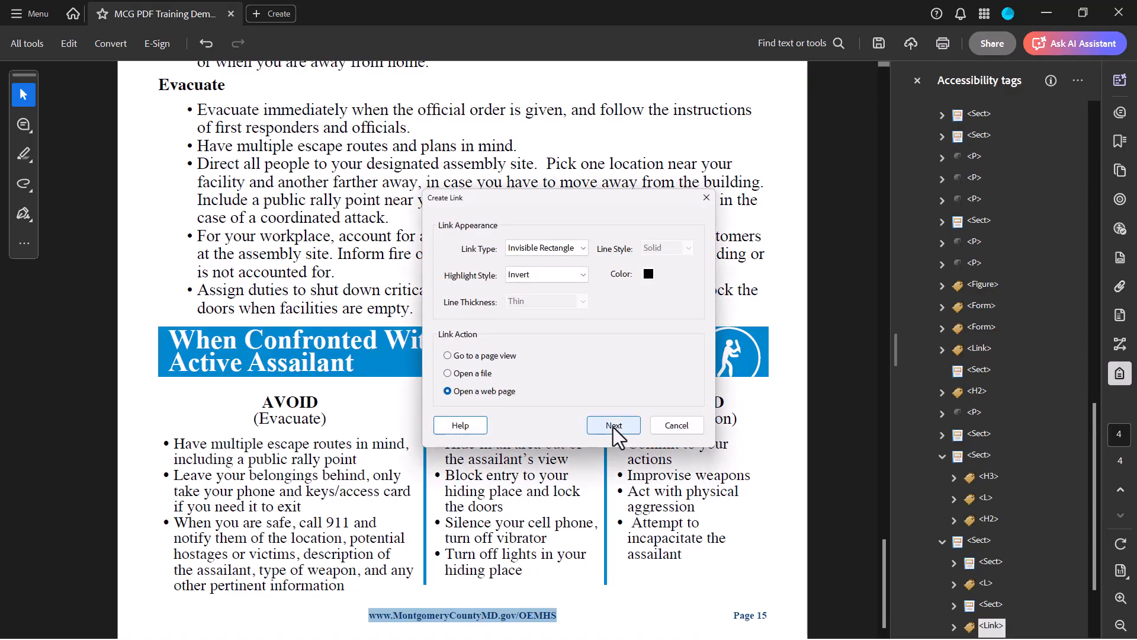
pyautogui.click(615, 425)
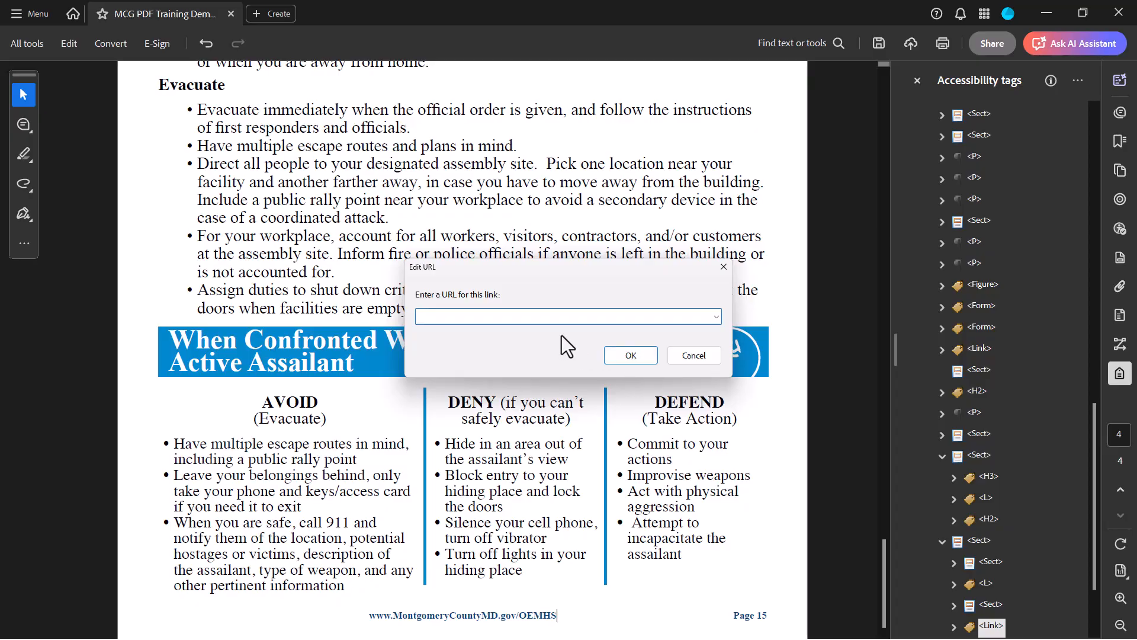
pyautogui.hotkey('ctrl', 'v')
pyautogui.click(630, 355)
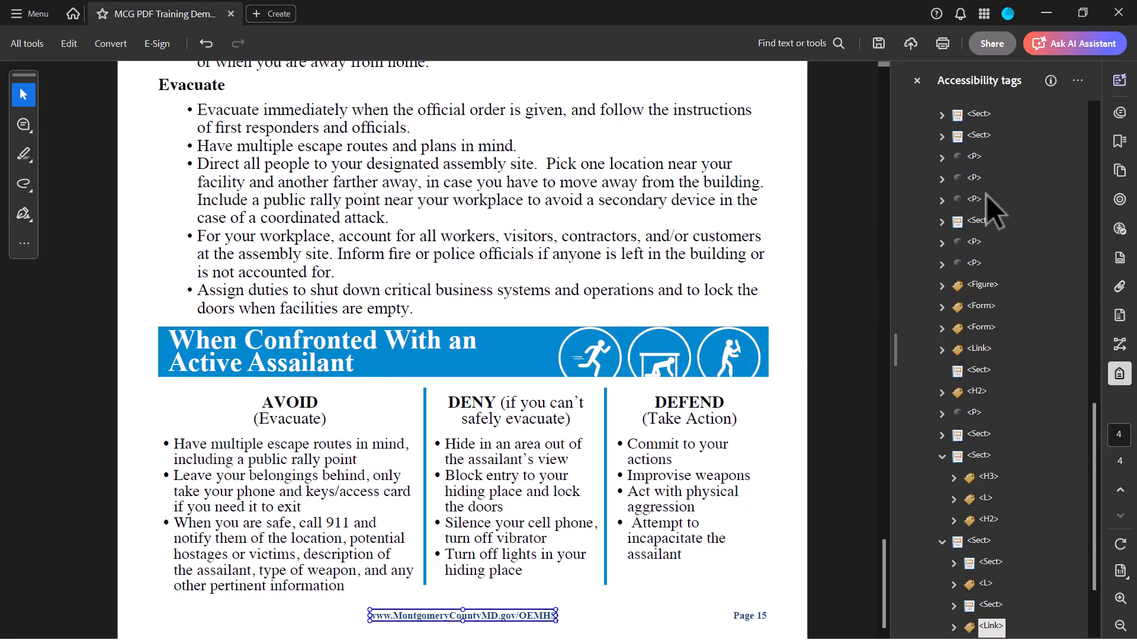
# Check the figures alternate text rule again in the accessibility results
pyautogui.click(1120, 228)
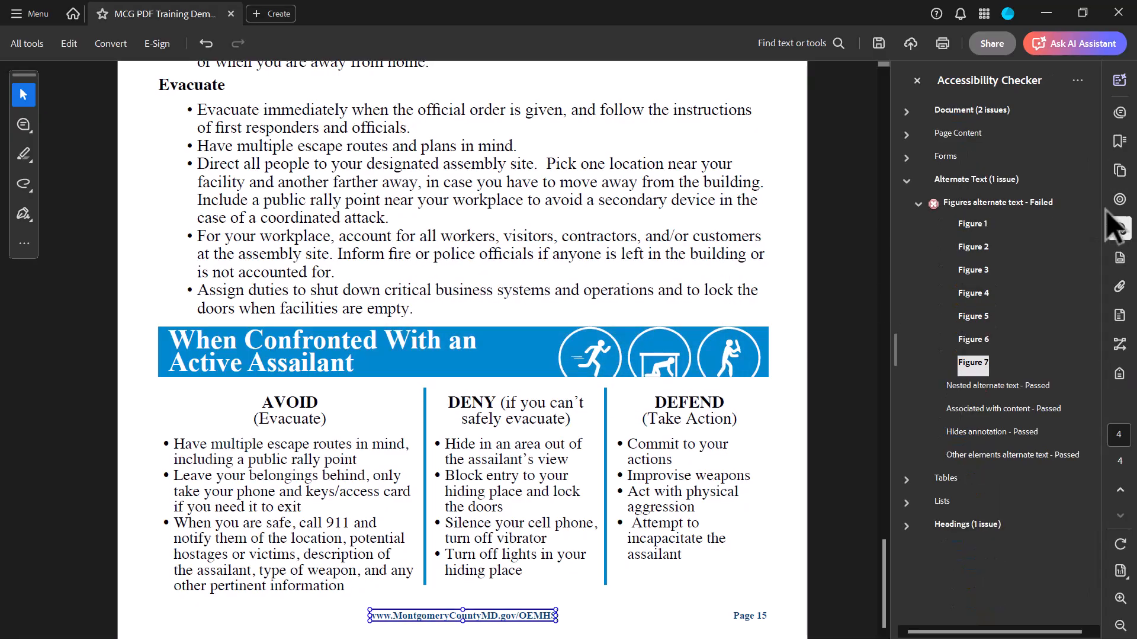
pyautogui.click(1077, 80)
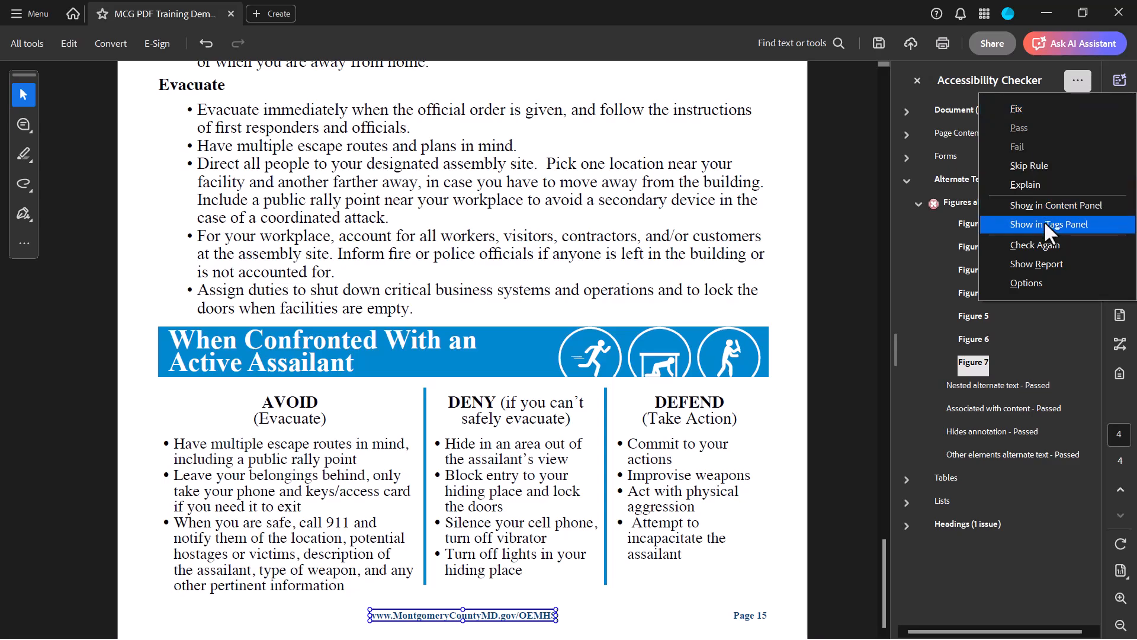
pyautogui.click(1042, 241)
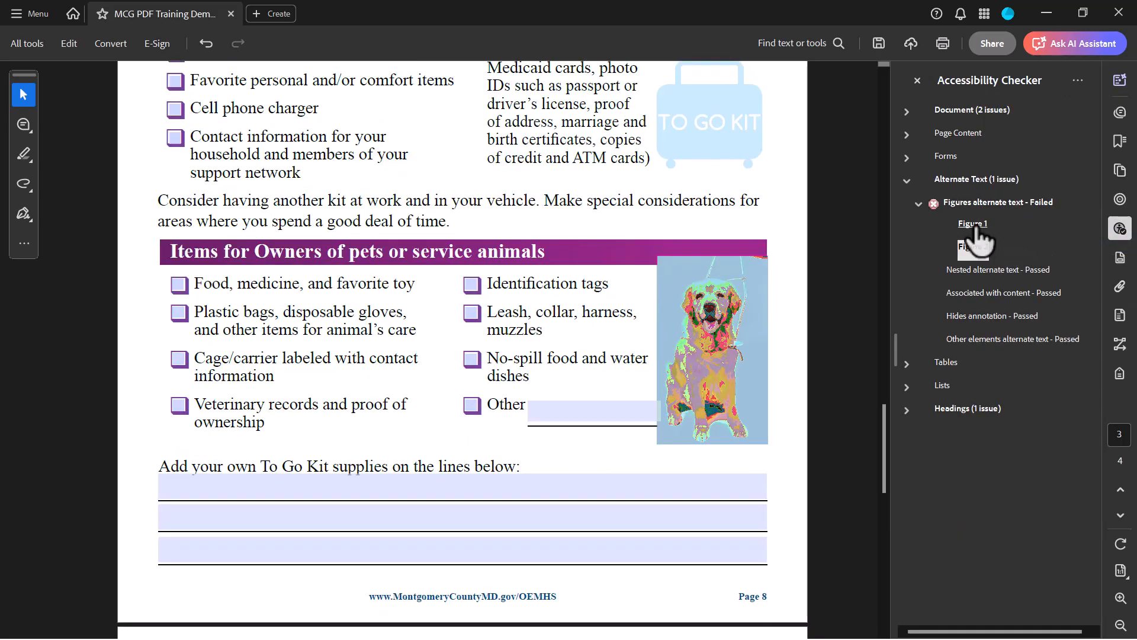
# Mark the two remaining flagged figures, the To Go Kit suitcase and the dog photo, as decorative and save
pyautogui.click(972, 224)
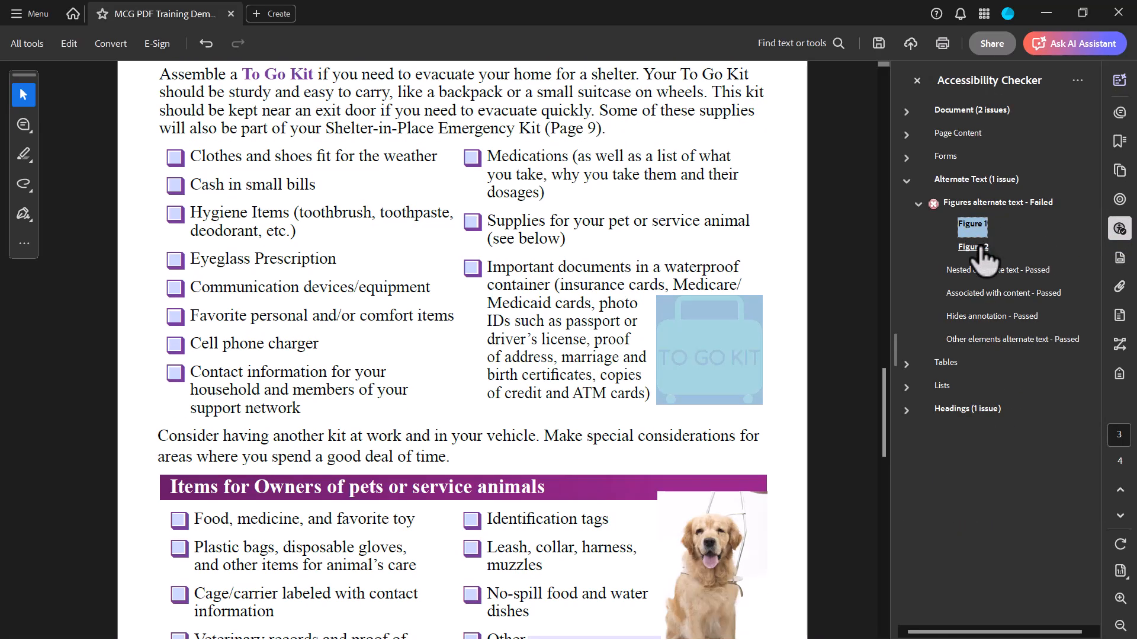
pyautogui.click(974, 248)
pyautogui.click(974, 225)
pyautogui.rightClick(968, 226)
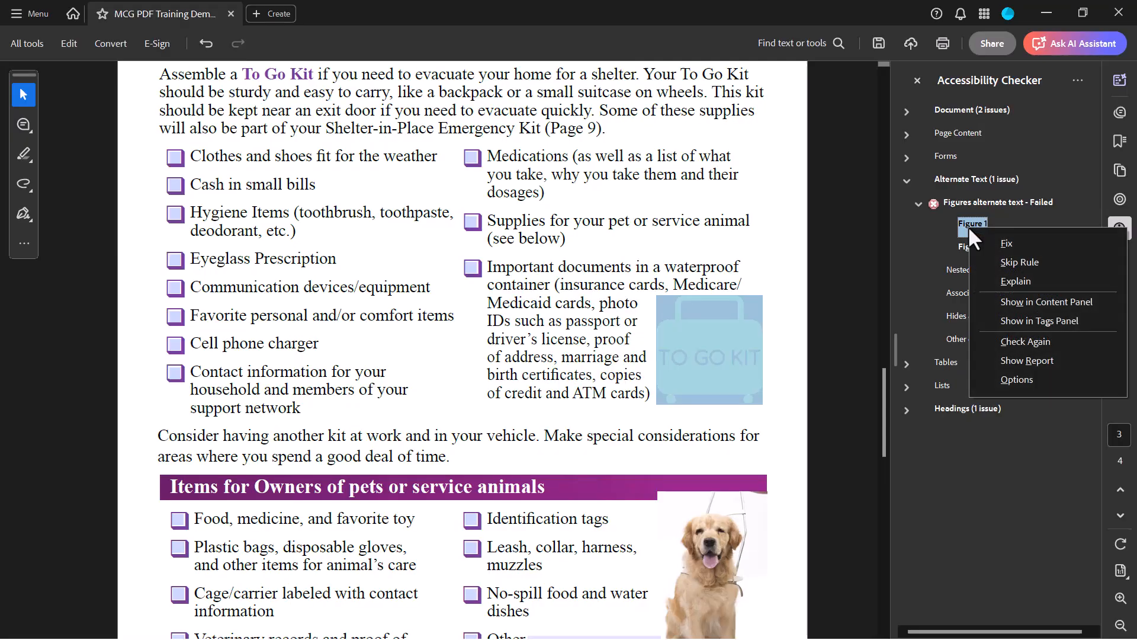
pyautogui.click(1033, 243)
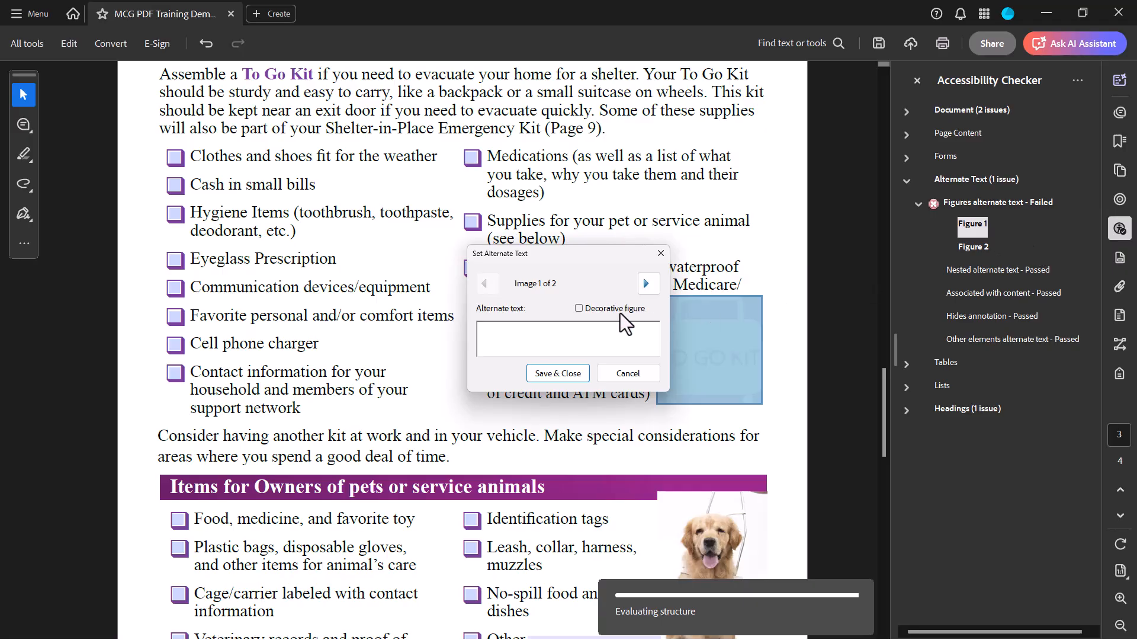
pyautogui.click(579, 308)
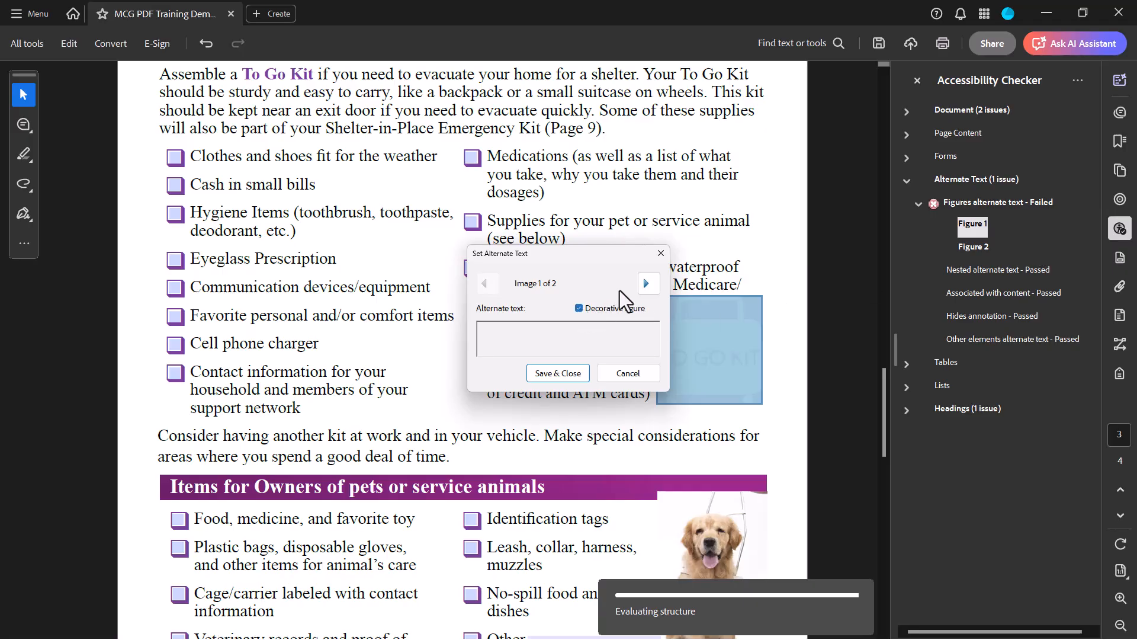
pyautogui.click(648, 283)
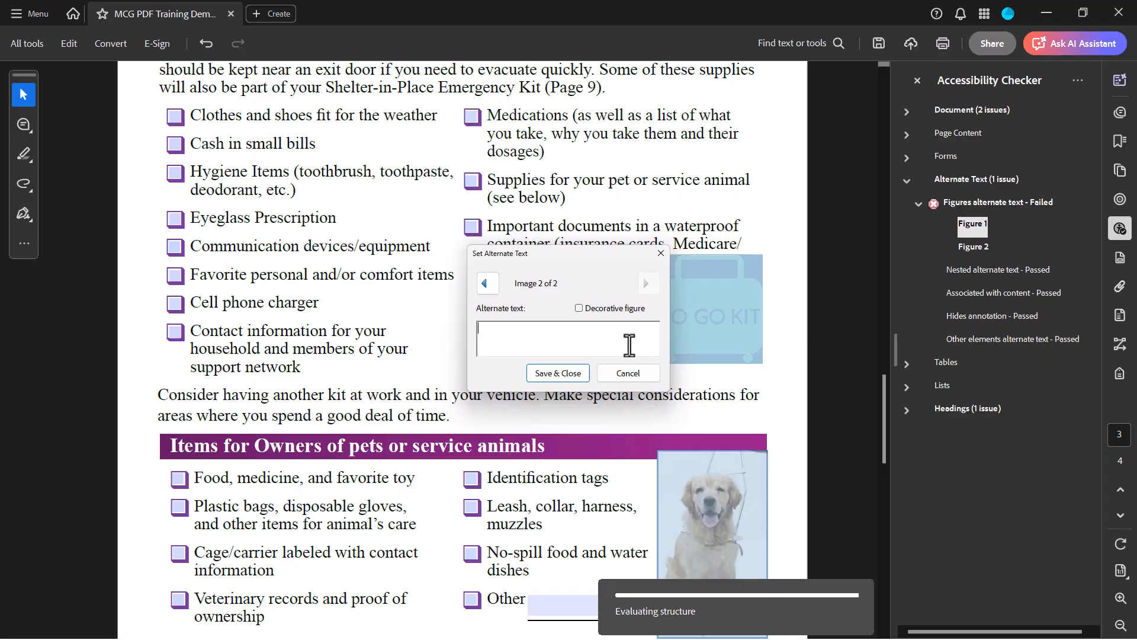
pyautogui.click(579, 309)
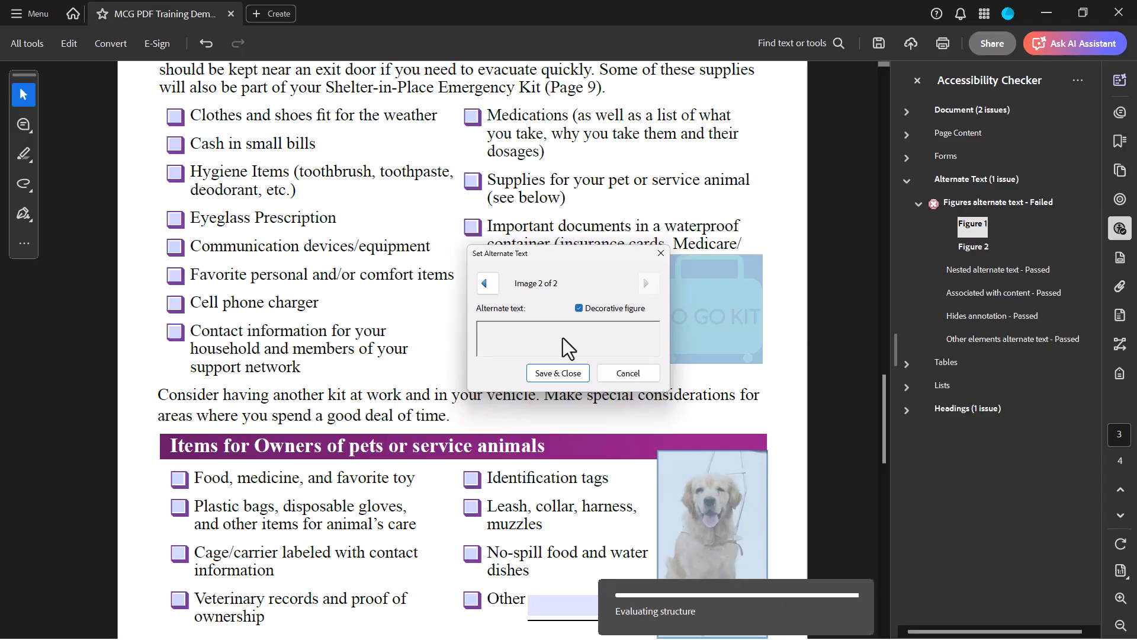
pyautogui.click(558, 374)
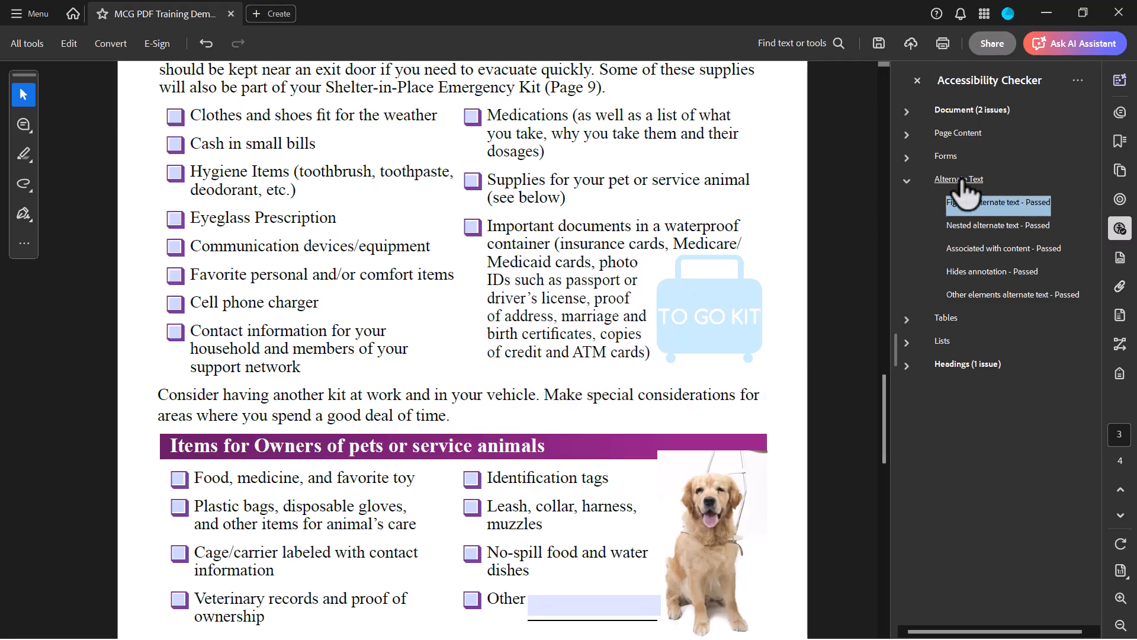
# Review the failed appropriate nesting check for headings and locate its first flagged element on the page
pyautogui.click(907, 180)
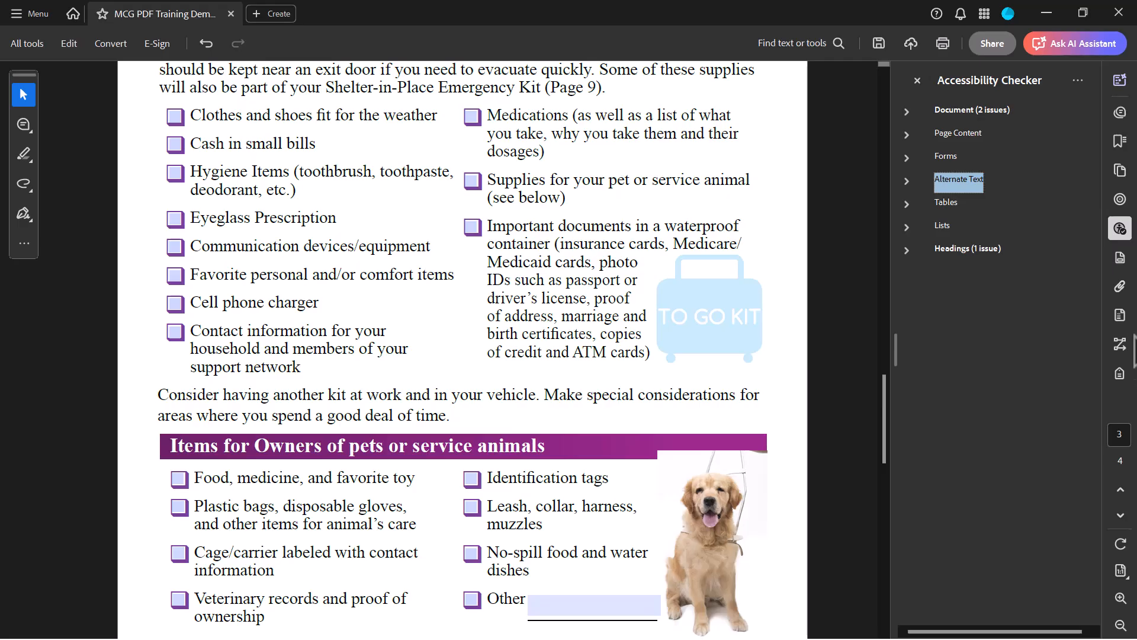
pyautogui.click(906, 250)
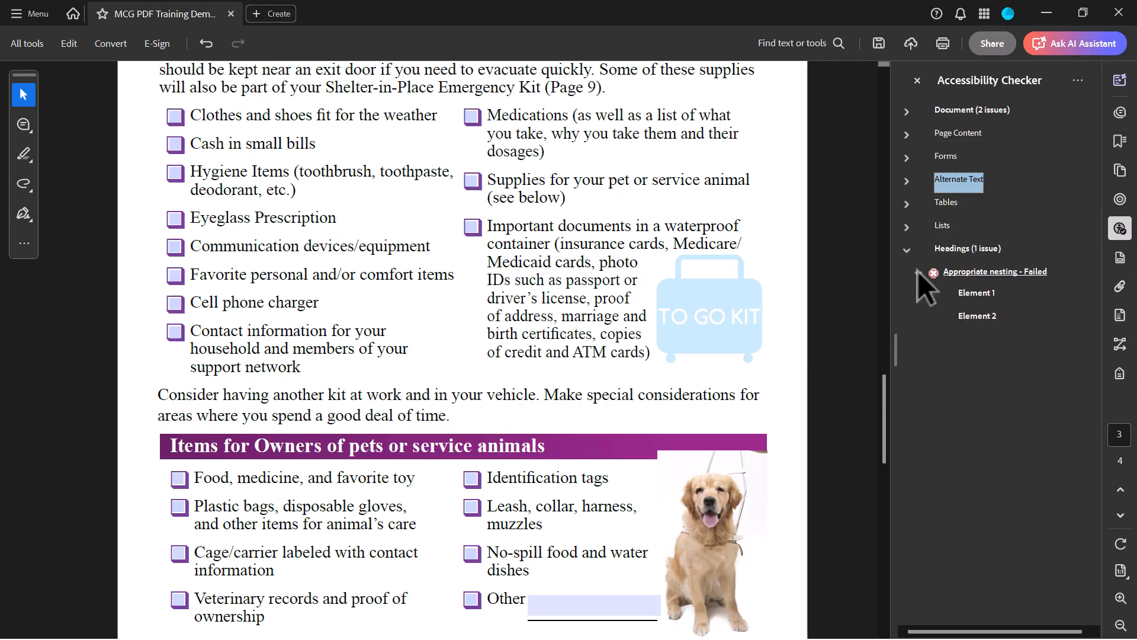
pyautogui.click(971, 296)
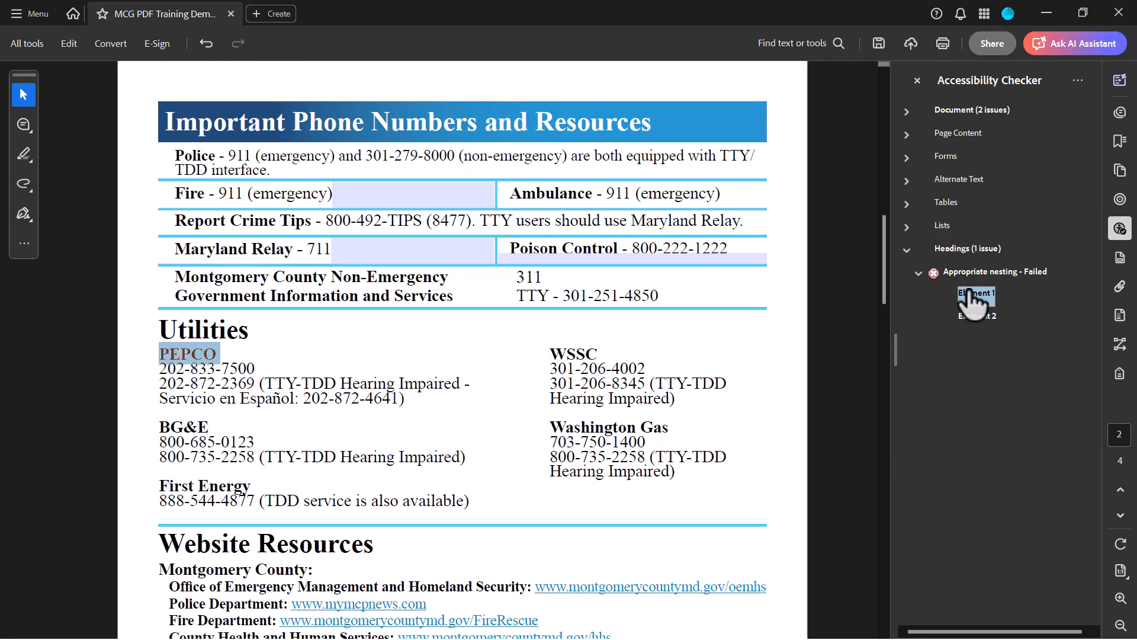